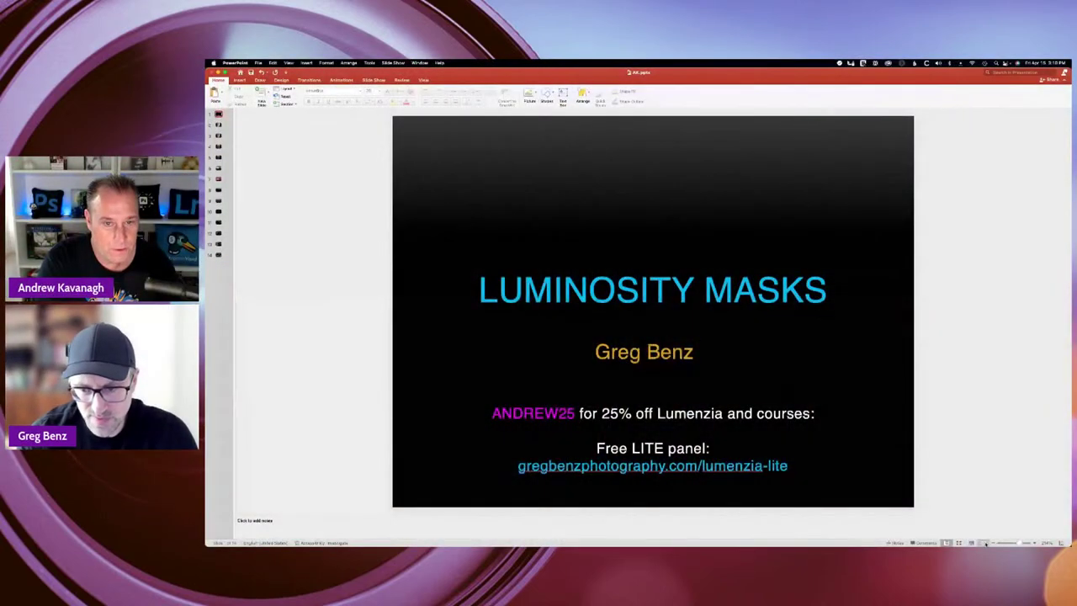
Start the full-screen PowerPoint slide show on the LUMINOSITY MASKS title slide
left_click(984, 543)
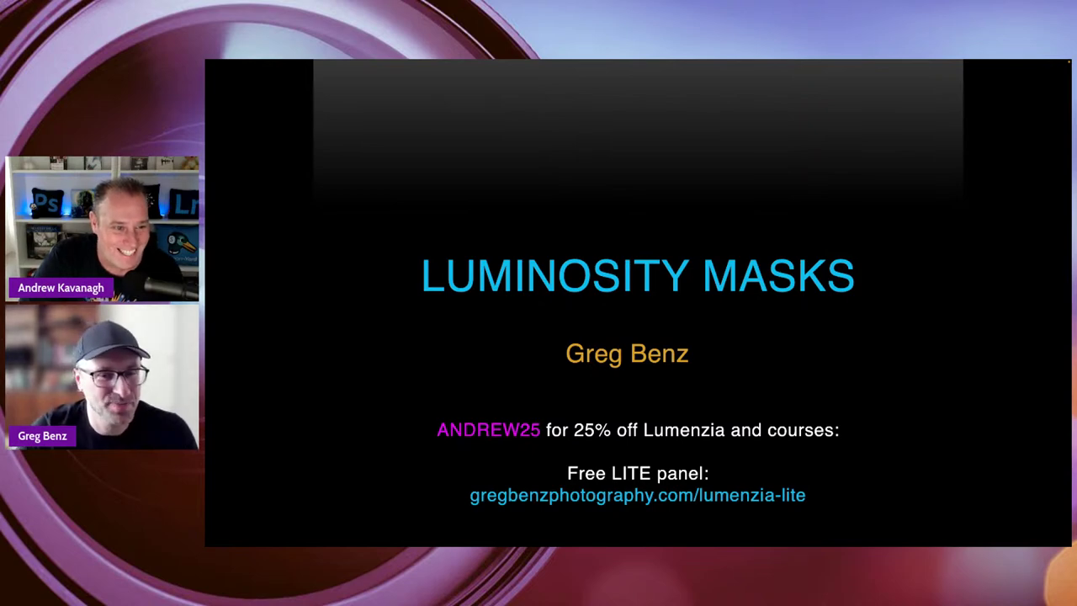
Advance the slide show to the curved staircase photo
key("Right")
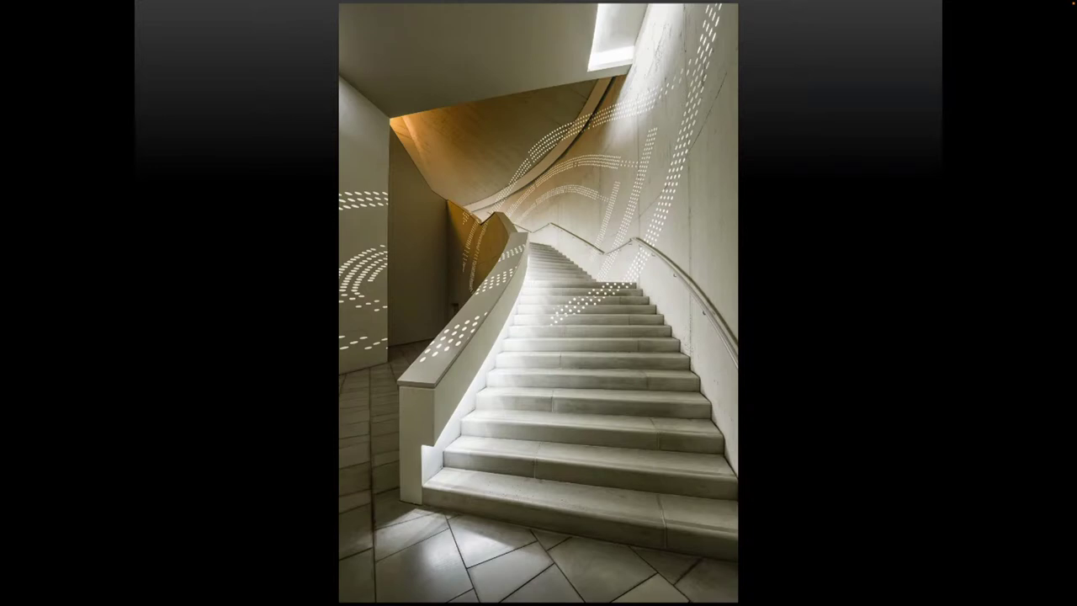
Advance to the black-and-white photo of the striped rock landscape
key("Right")
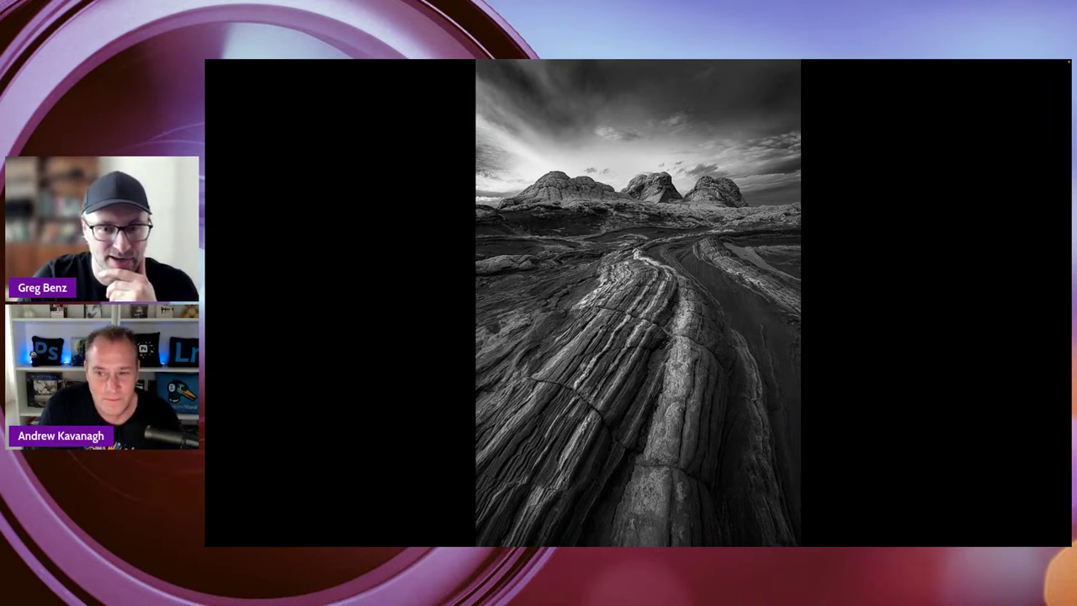
Compare the rock landscape in colour and black-and-white, then advance to the twisted tree sunset photo
key("Right")
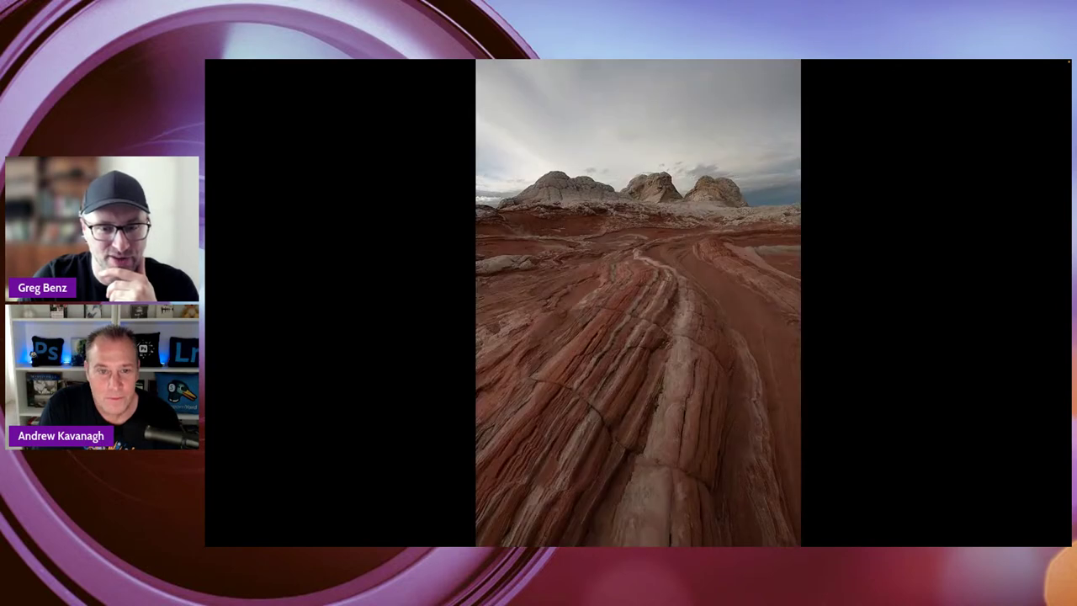
key("Left")
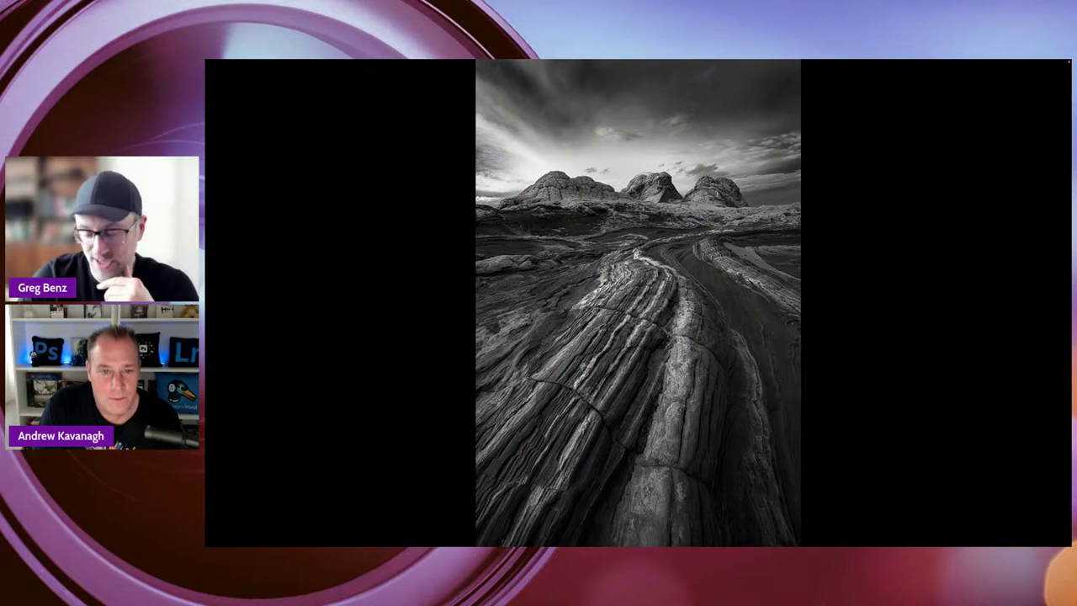
key("Right")
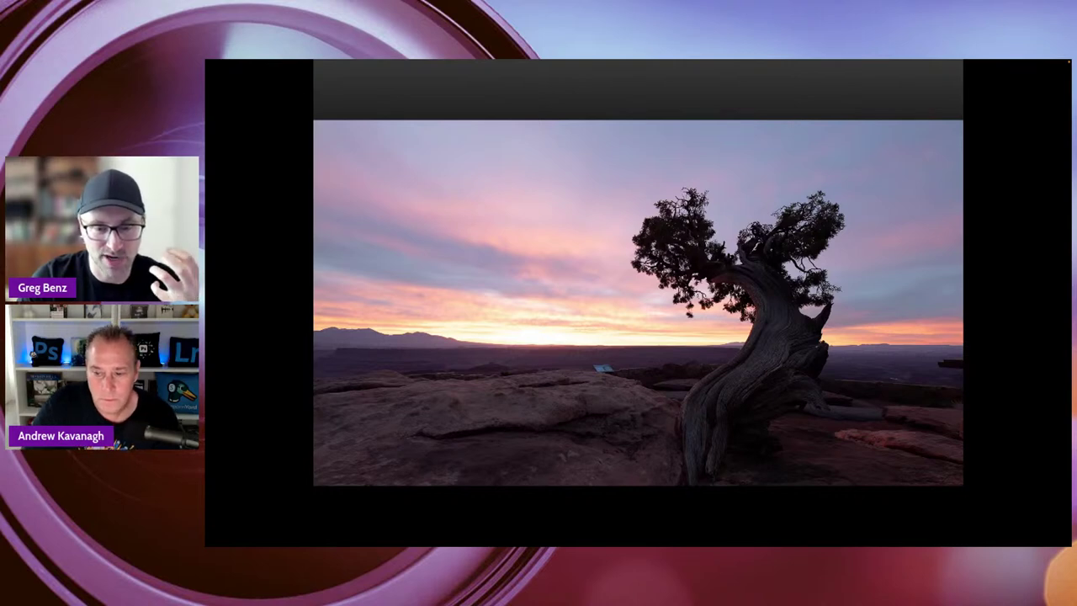
Show the vivid edited tree photo, then move on to the dark city skyline slide
key("Right")
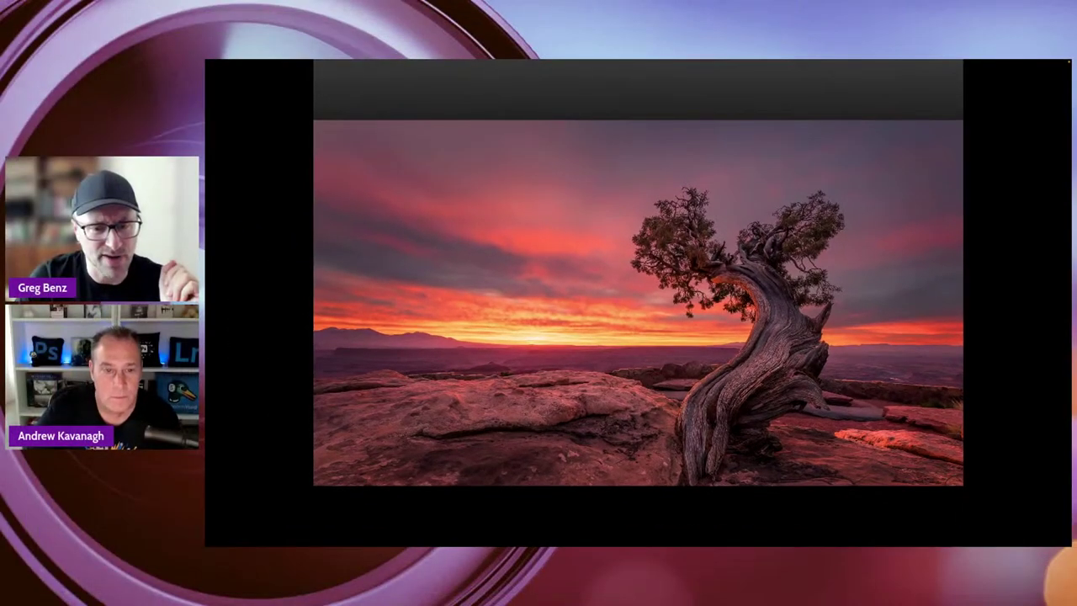
key("Right")
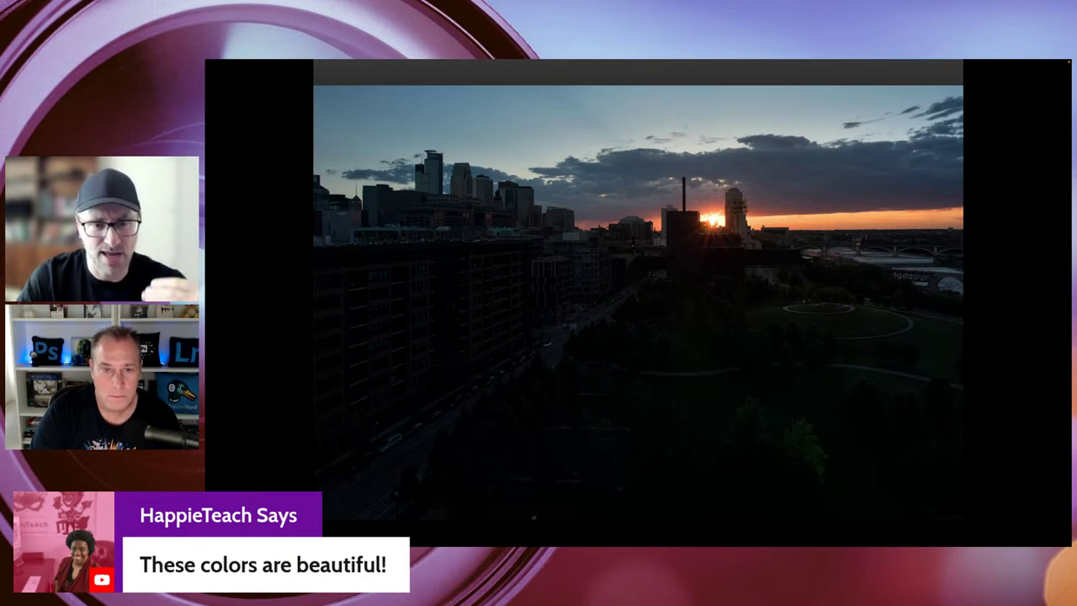
Toggle between the dark and bright skyline versions, then advance to the MASKING CONCEPTS slide
key("Right")
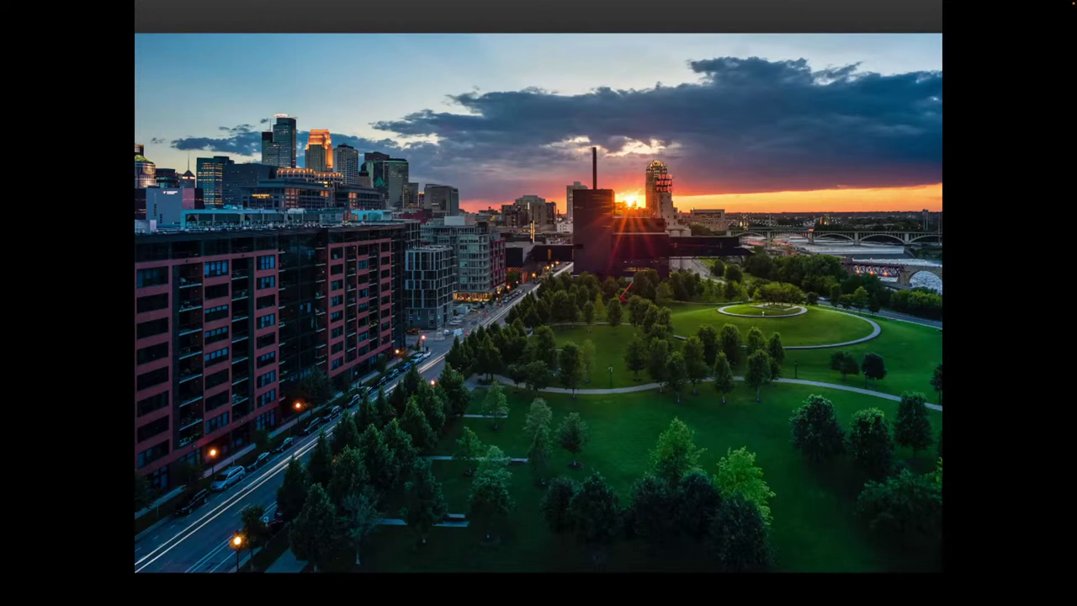
key("Left")
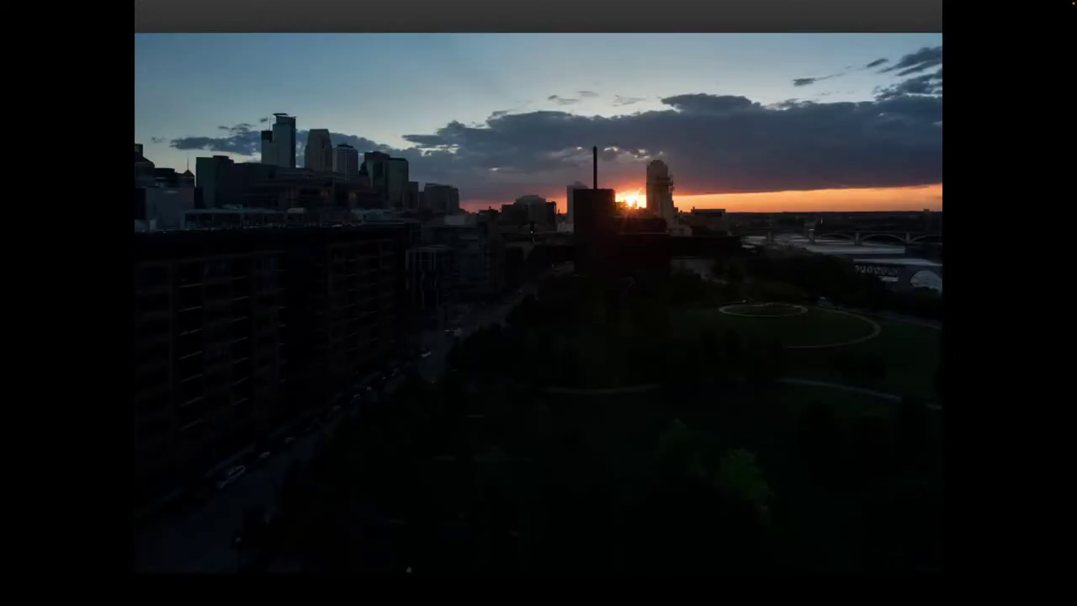
key("Right")
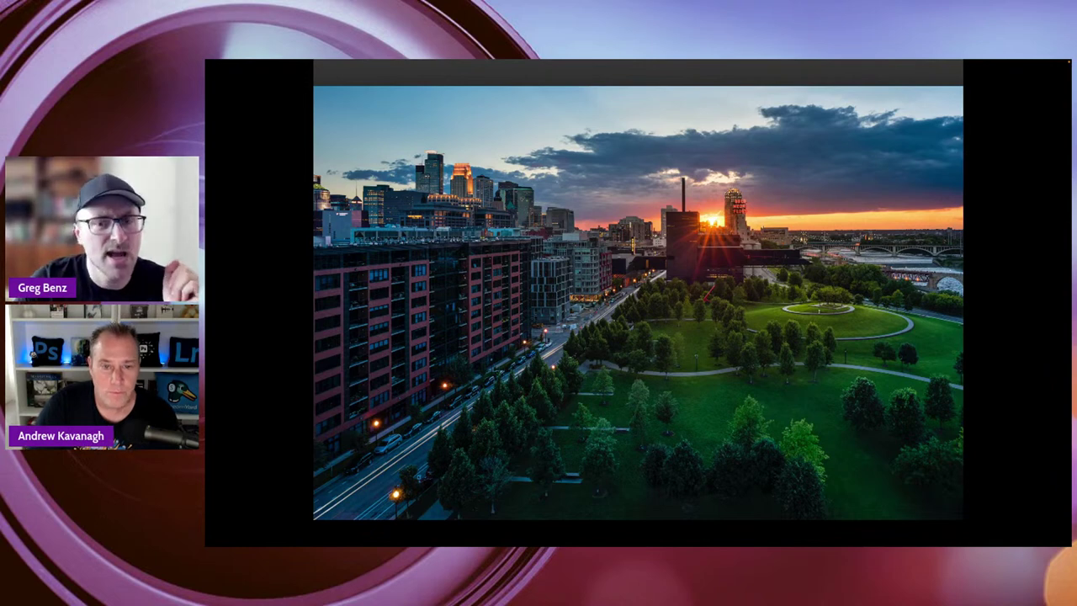
key("Right")
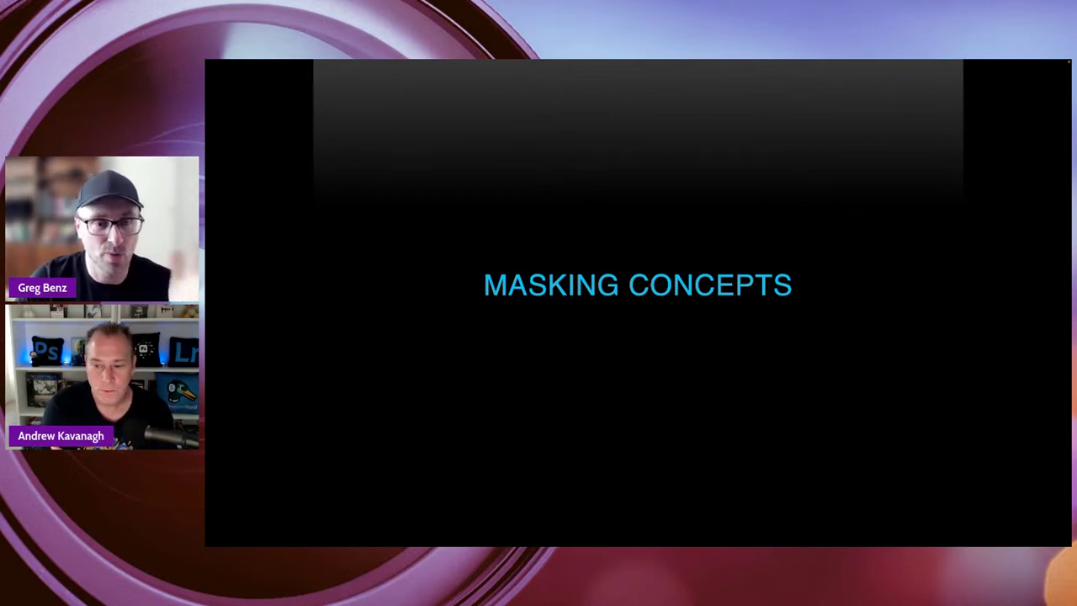
Reveal the CORE CONCEPTS slide's Mask and Selections bullets, then exit the slide show
key("Right")
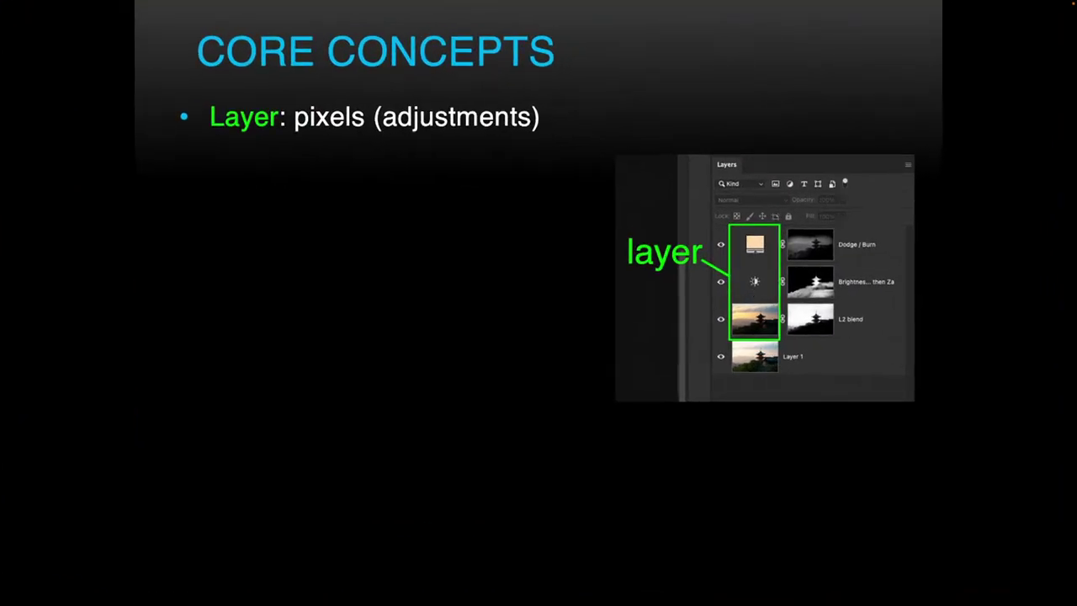
key("Right")
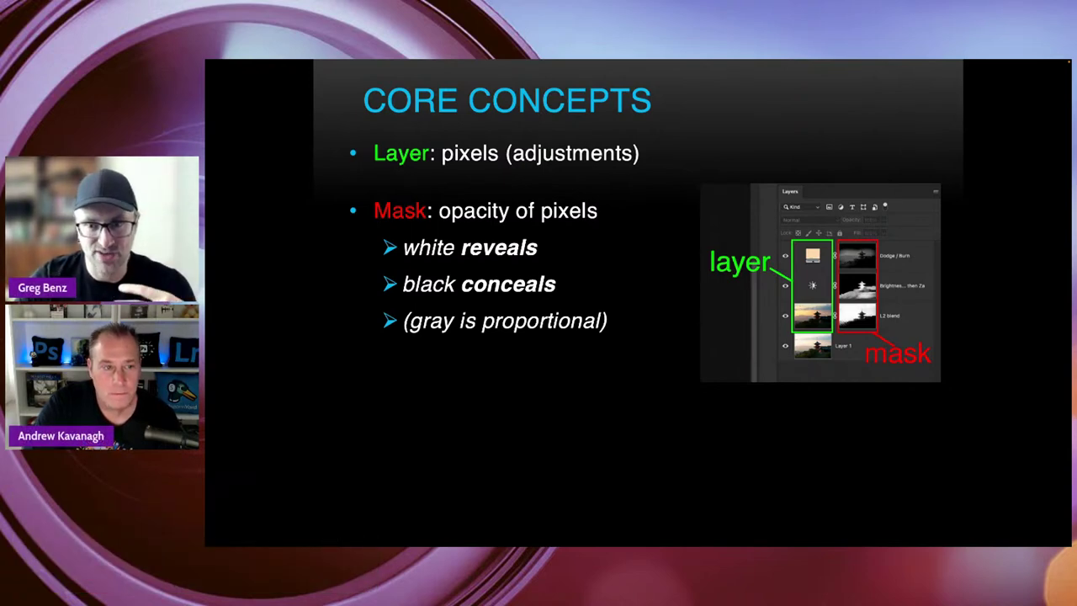
key("Right")
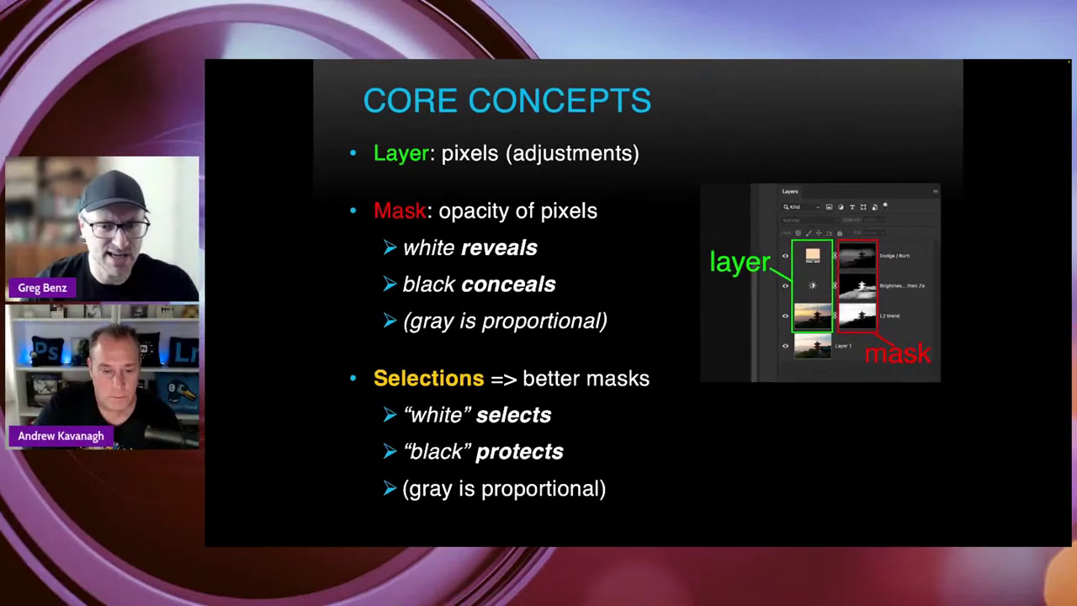
key("Escape")
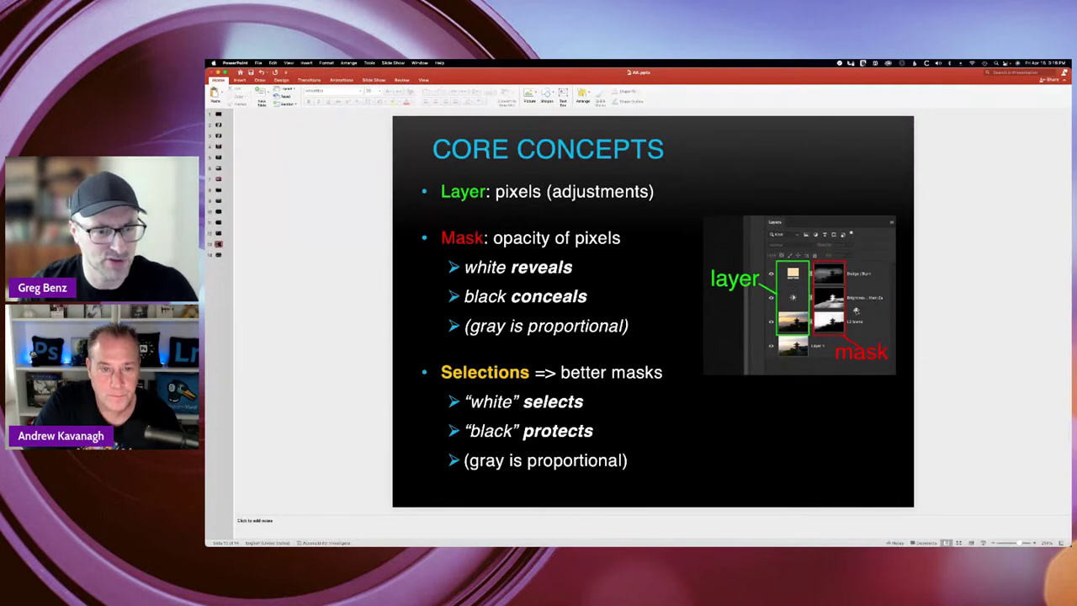
Switch to Lightroom Classic and open the small black dog photo in Loupe view
key("super+Tab")
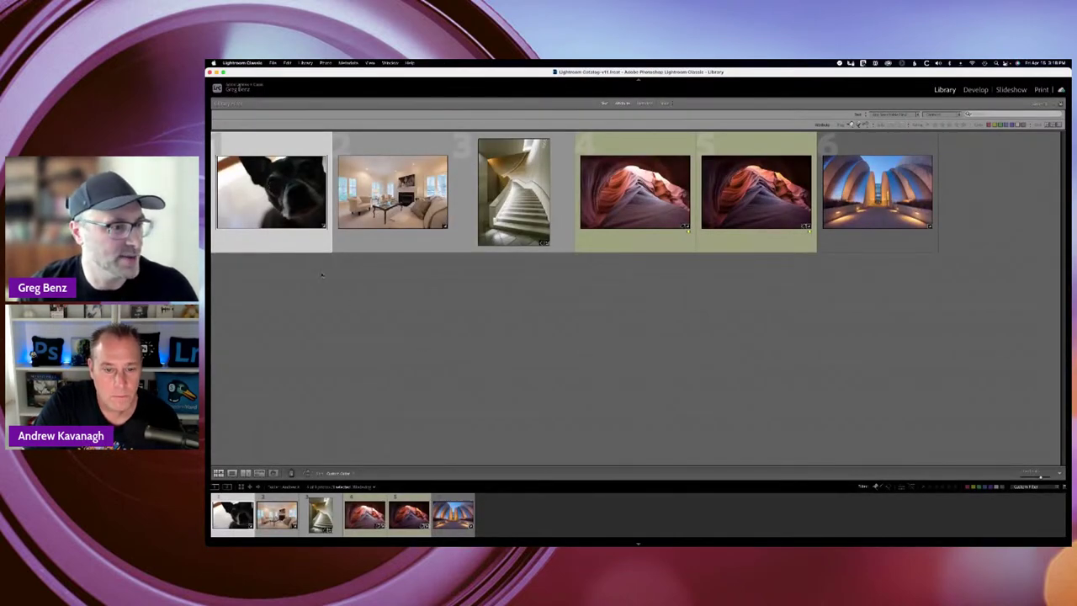
double_click(296, 217)
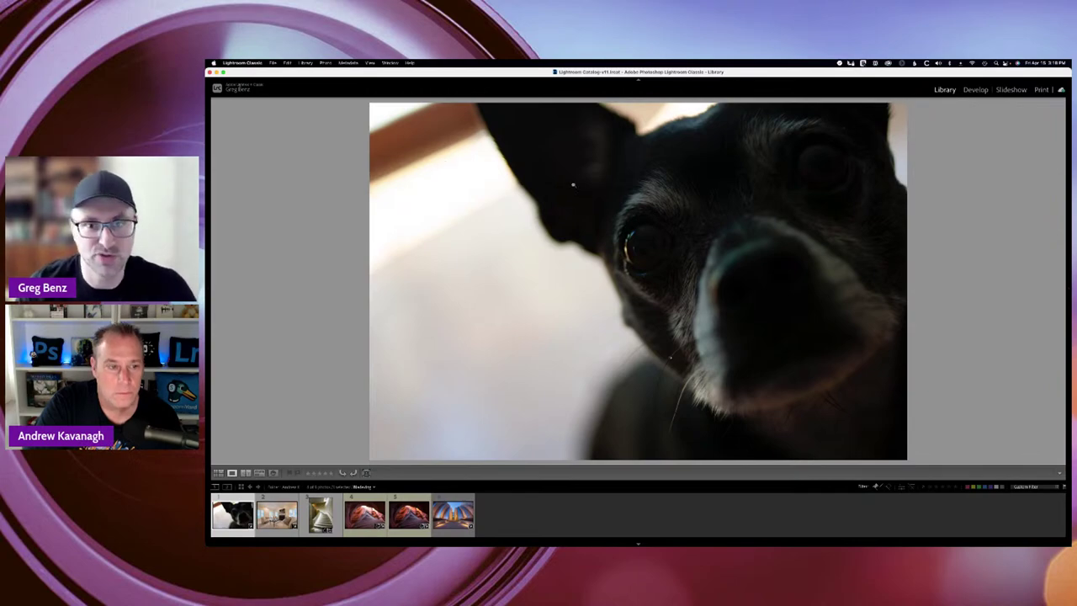
In Develop, convert the dog photo to Black & White and raise its exposure
left_click(973, 90)
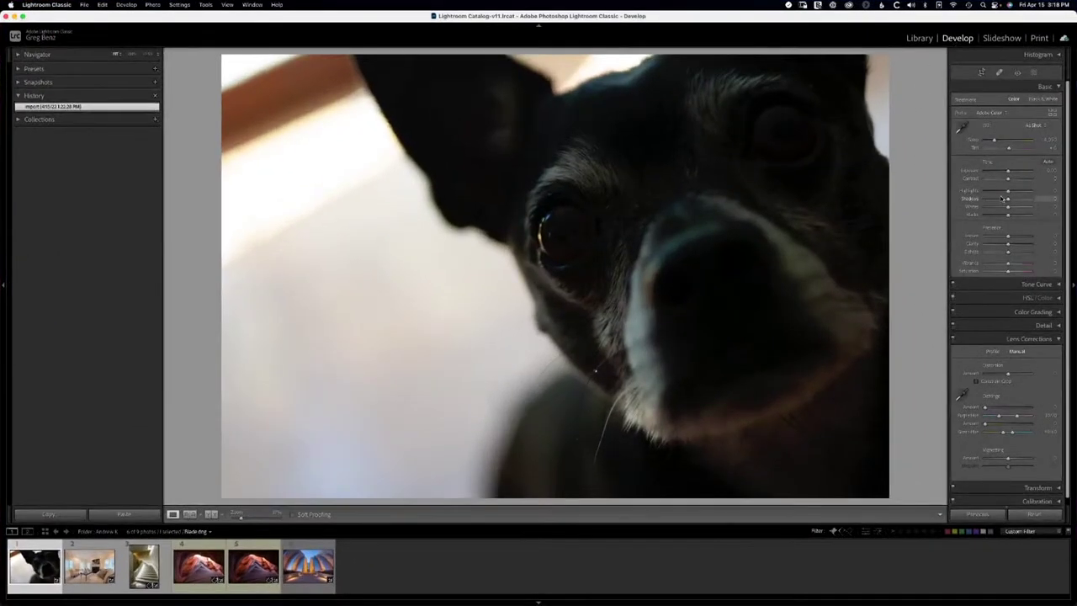
left_click(1042, 99)
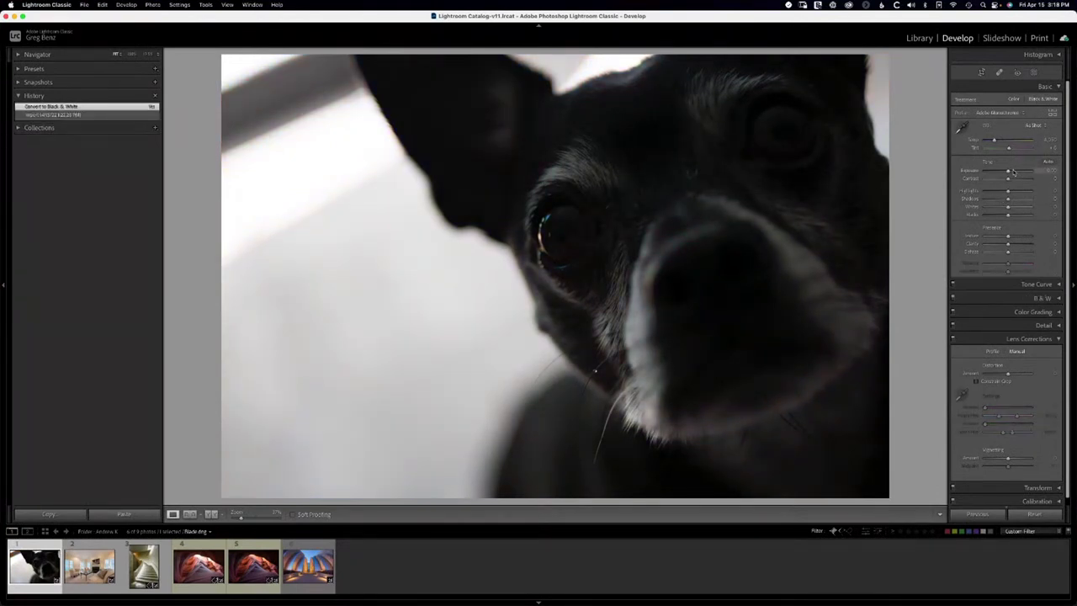
left_click_drag(1008, 171, 1012, 179)
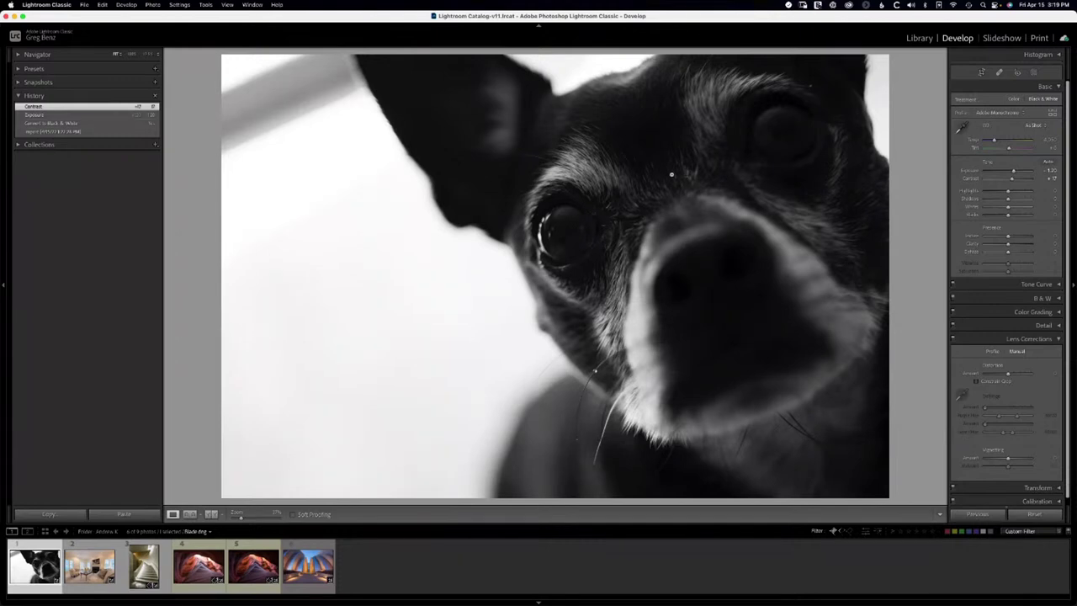
Send the black-and-white dog photo to Photoshop via Edit In > Open as Smart Object
right_click(444, 237)
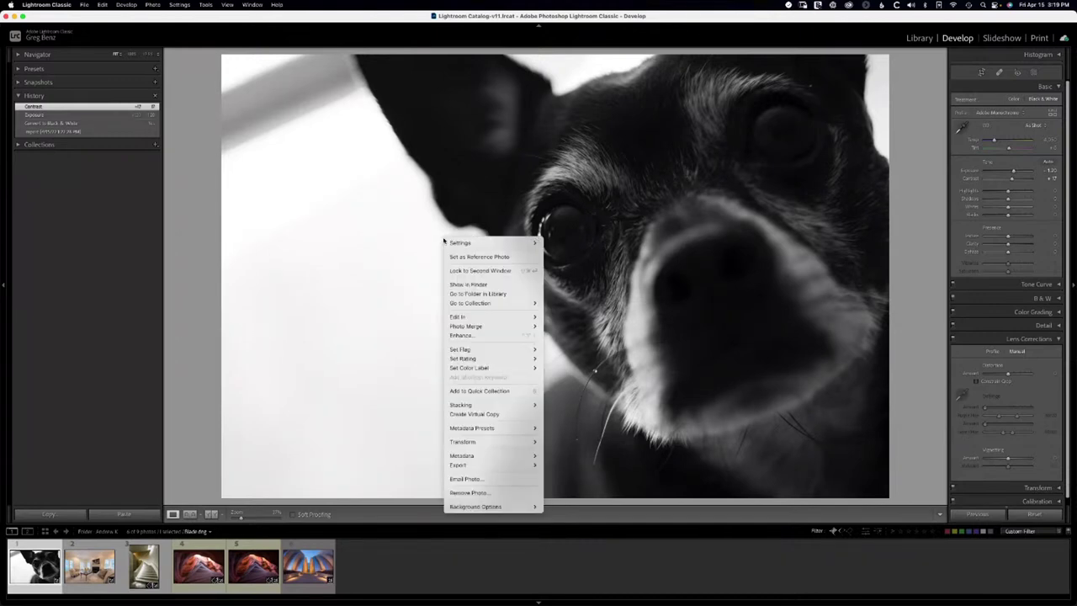
mouse_move(463, 249)
mouse_move(490, 319)
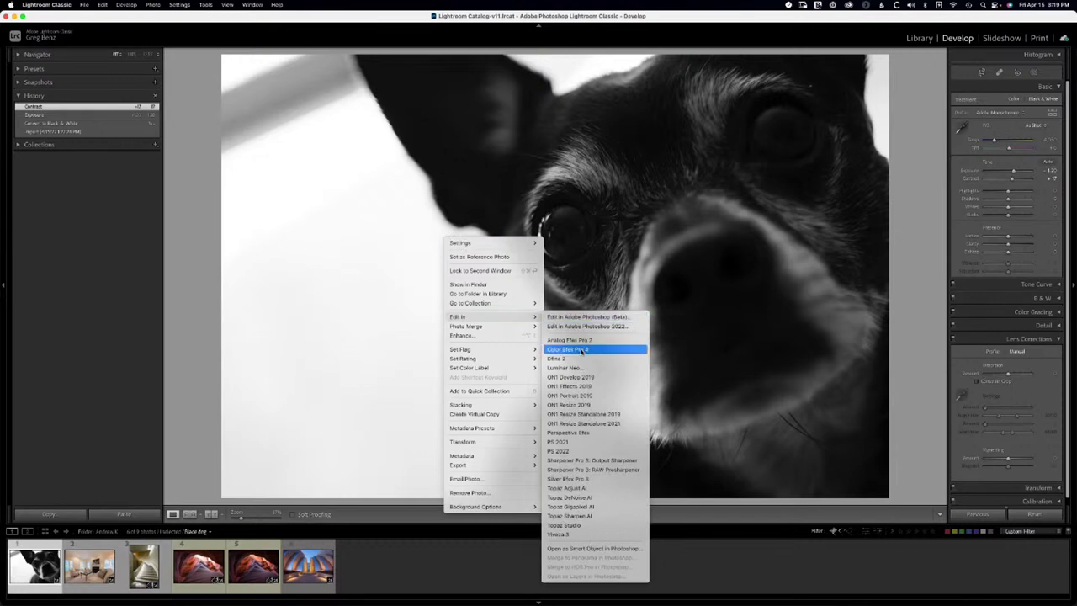
left_click(594, 548)
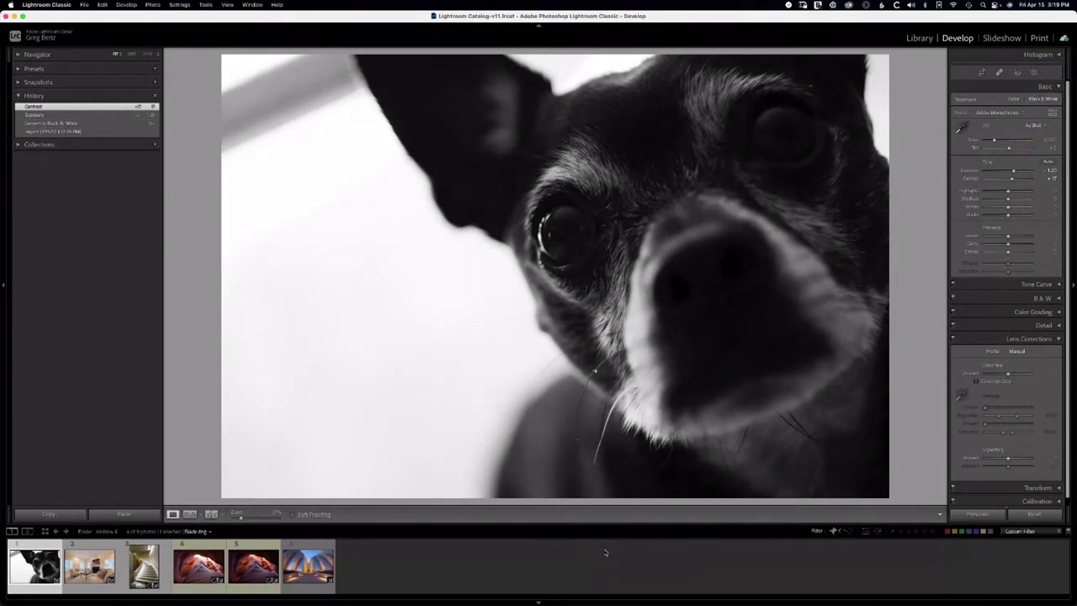
key("super+Tab")
key("super+Tab")
key("super+Tab")
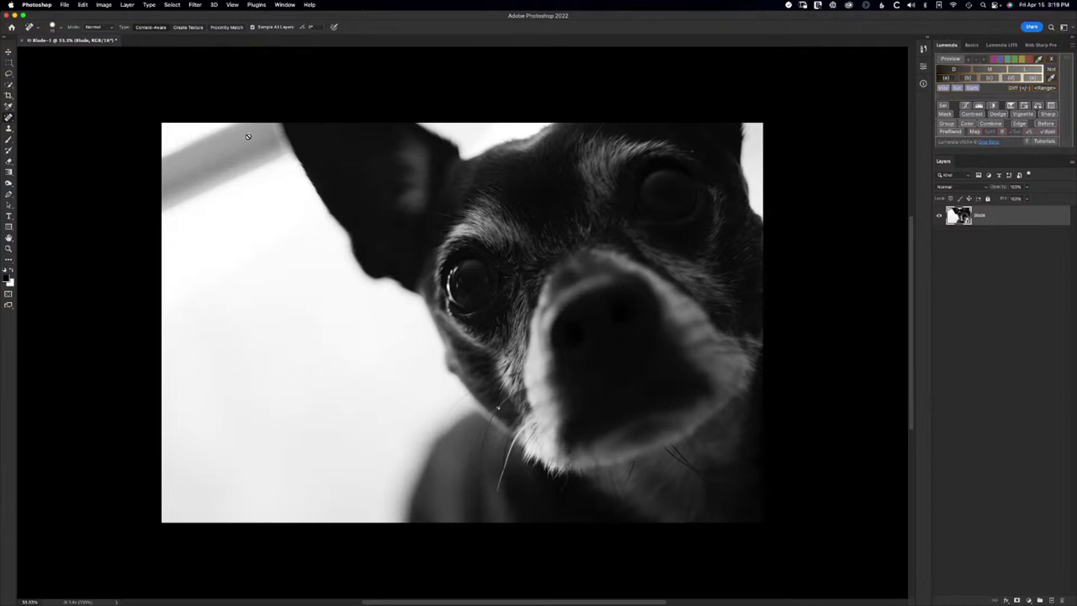
Spot-heal one point on the grey diagonal bar at the photo's top-left
left_click(245, 170)
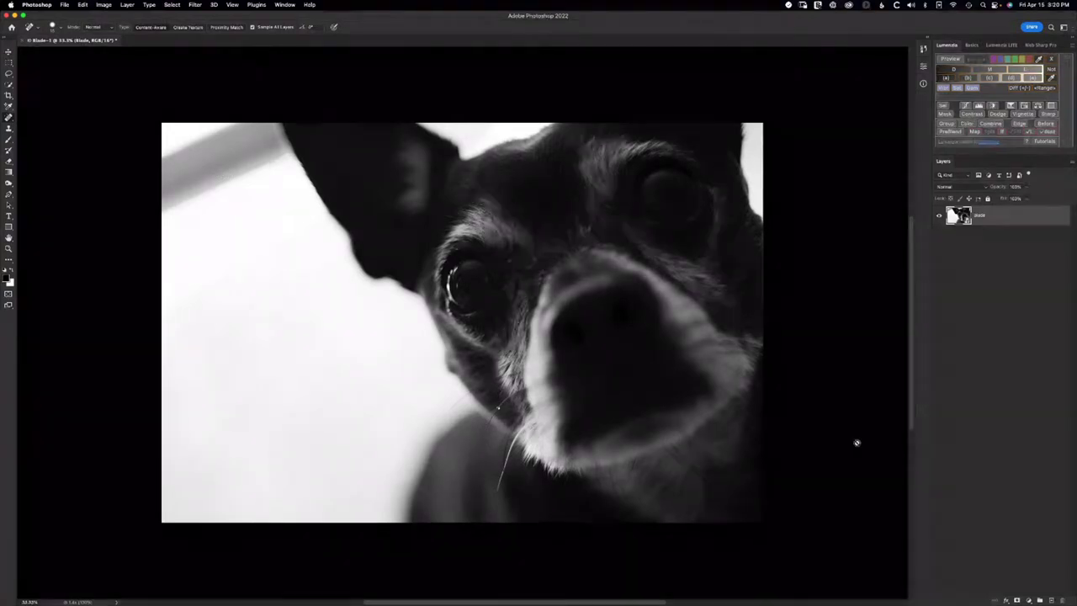
left_click(1028, 600)
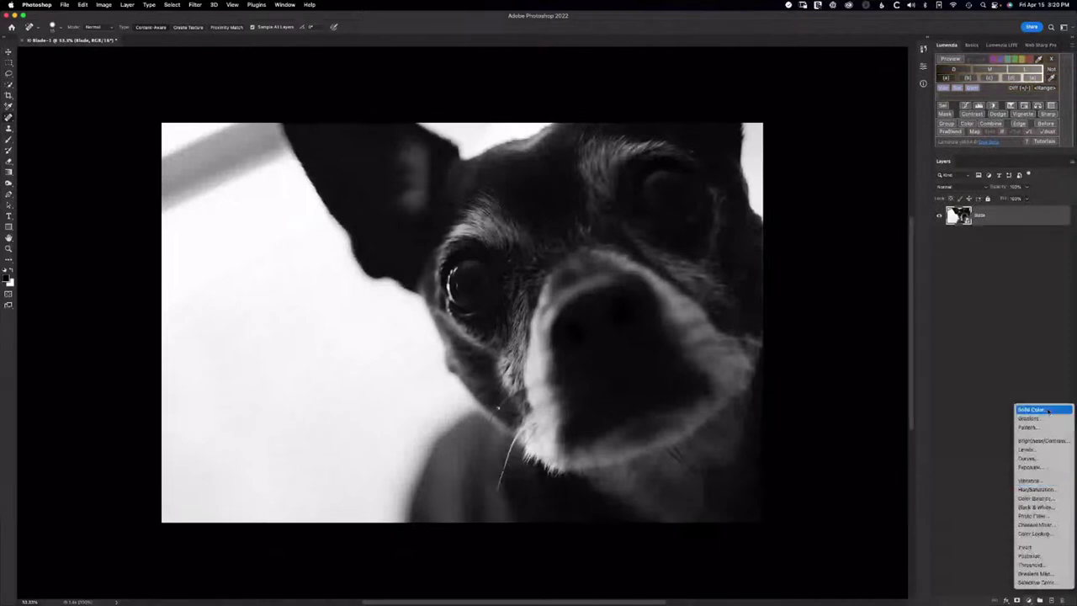
Add a white (ffffff) Solid Color fill layer above the dog photo
left_click(1030, 409)
type("ffffff")
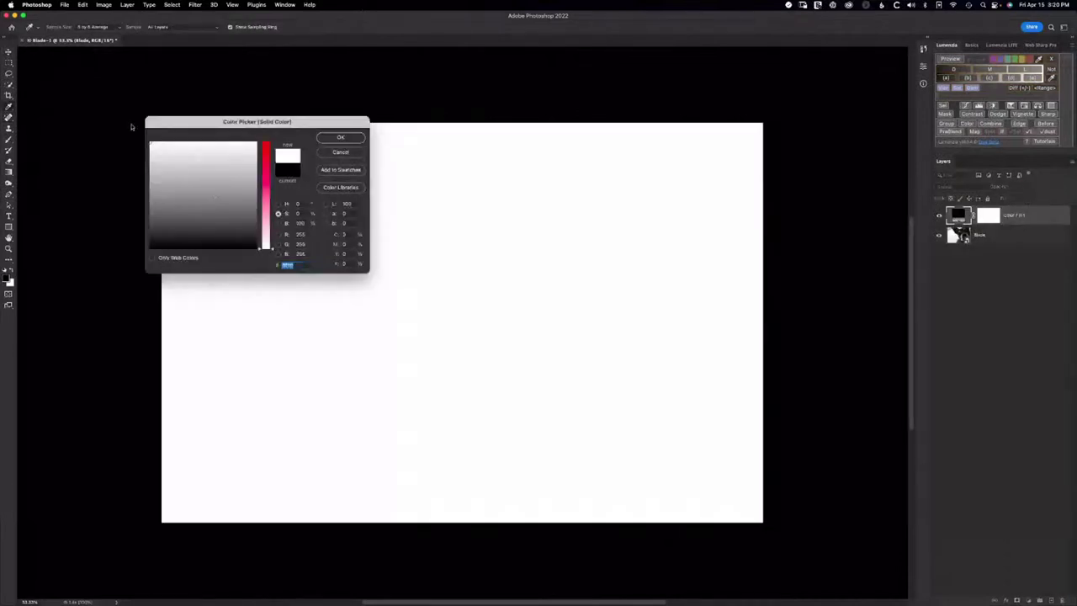
key("Return")
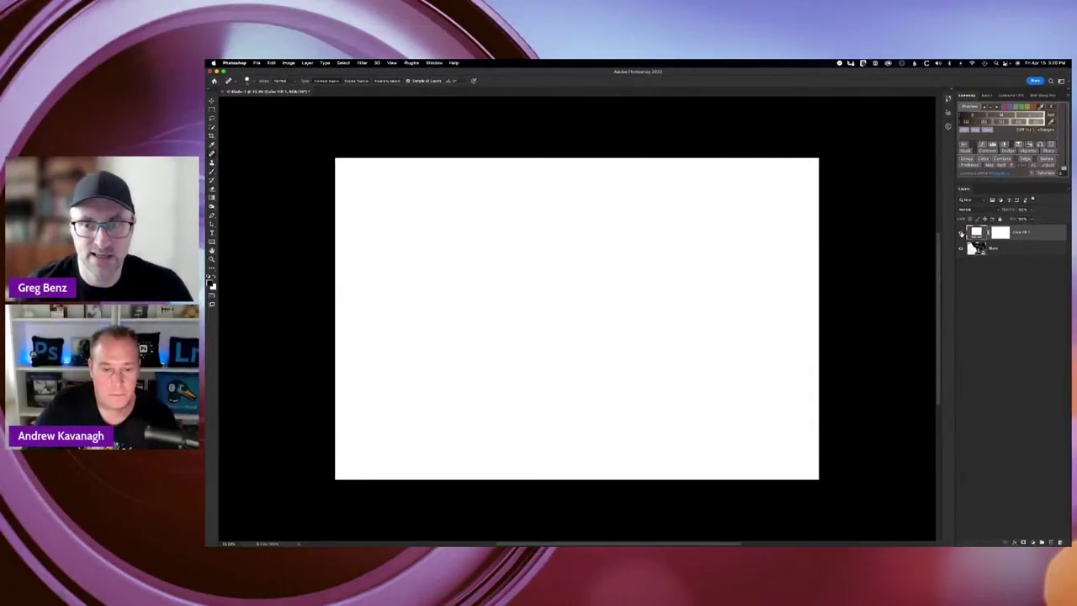
left_click(962, 233)
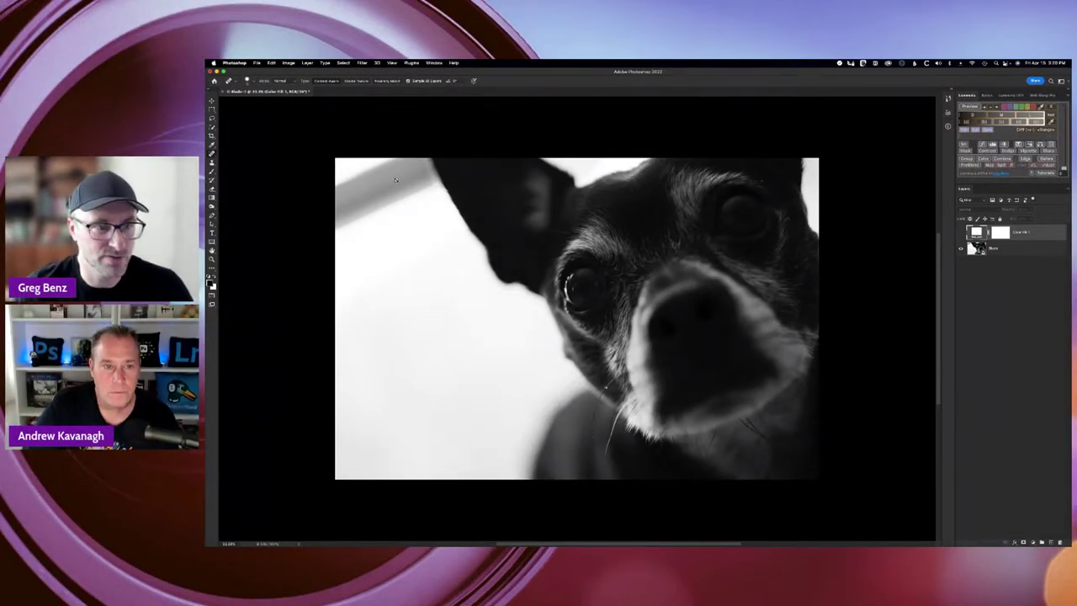
left_click(961, 233)
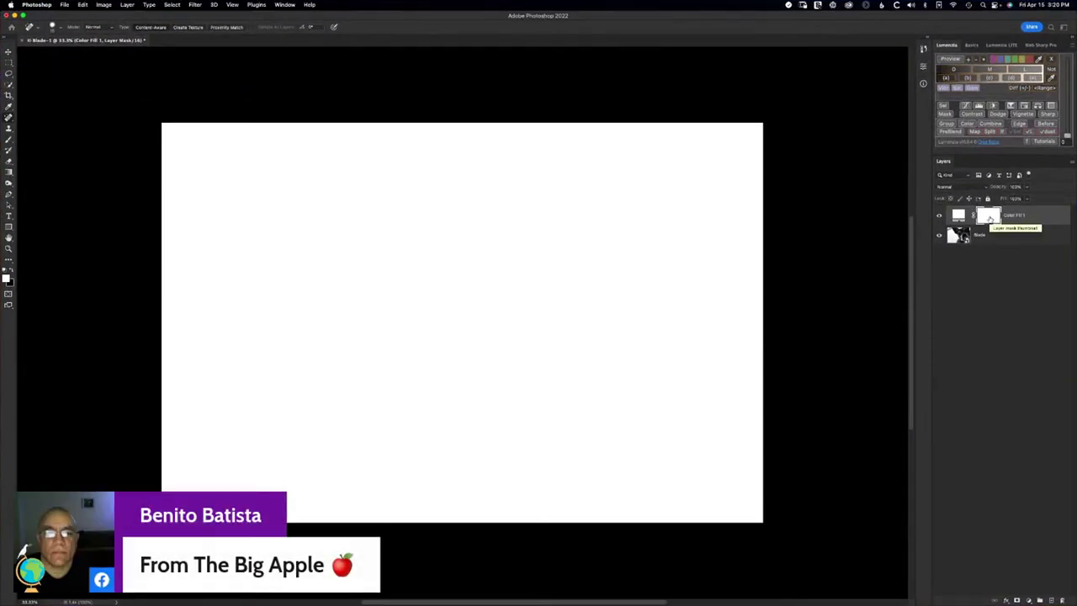
Invert the fill layer's mask to black and compare the result
key("super+i")
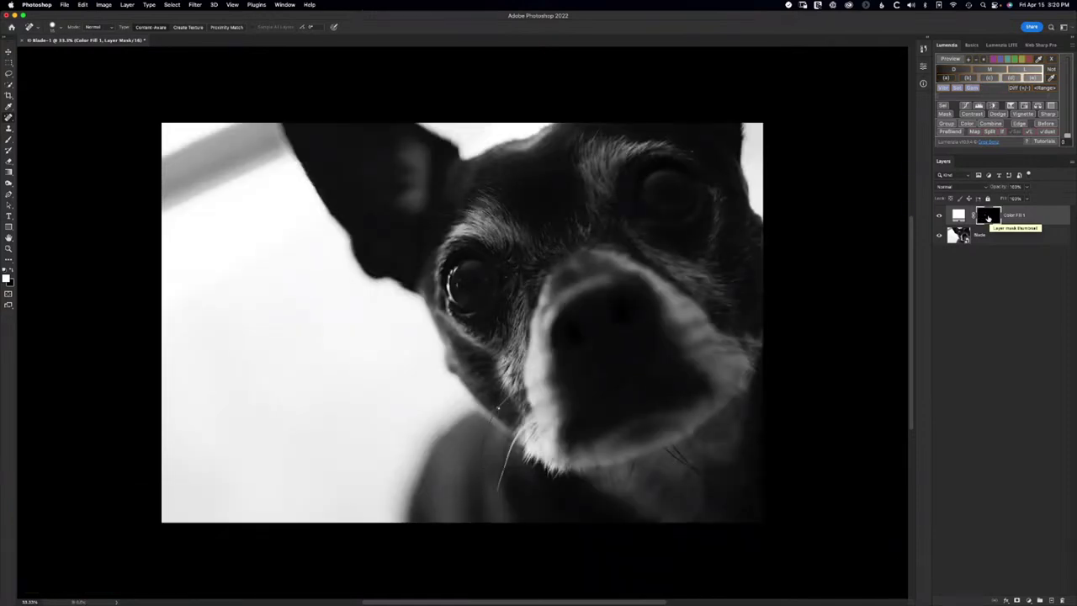
left_click(938, 217)
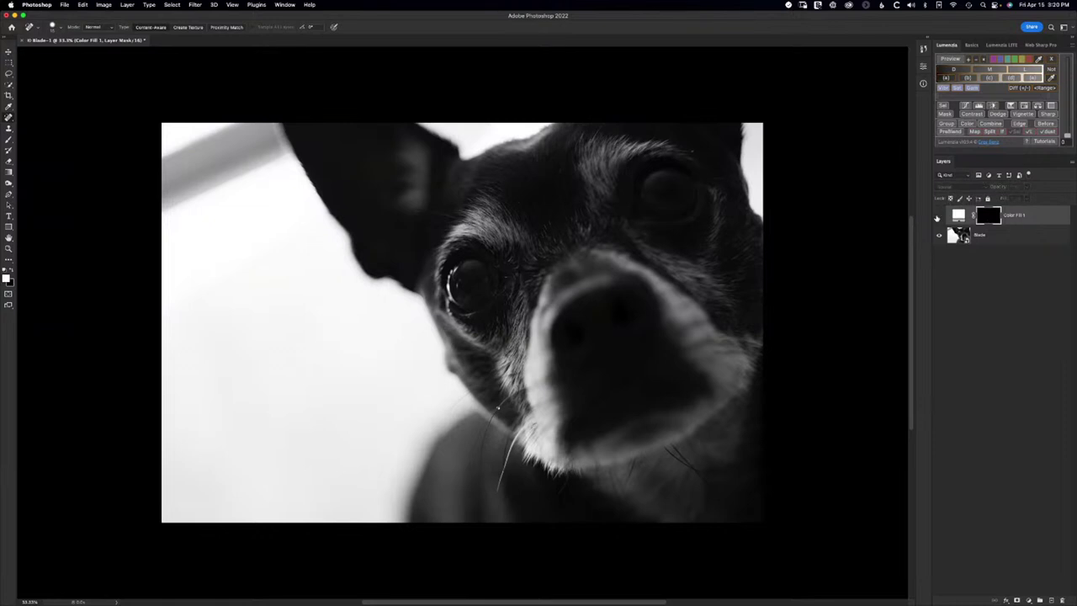
left_click(938, 217)
Paint white into the fill mask over the upper-left grey area with a Normal-mode brush
key("b")
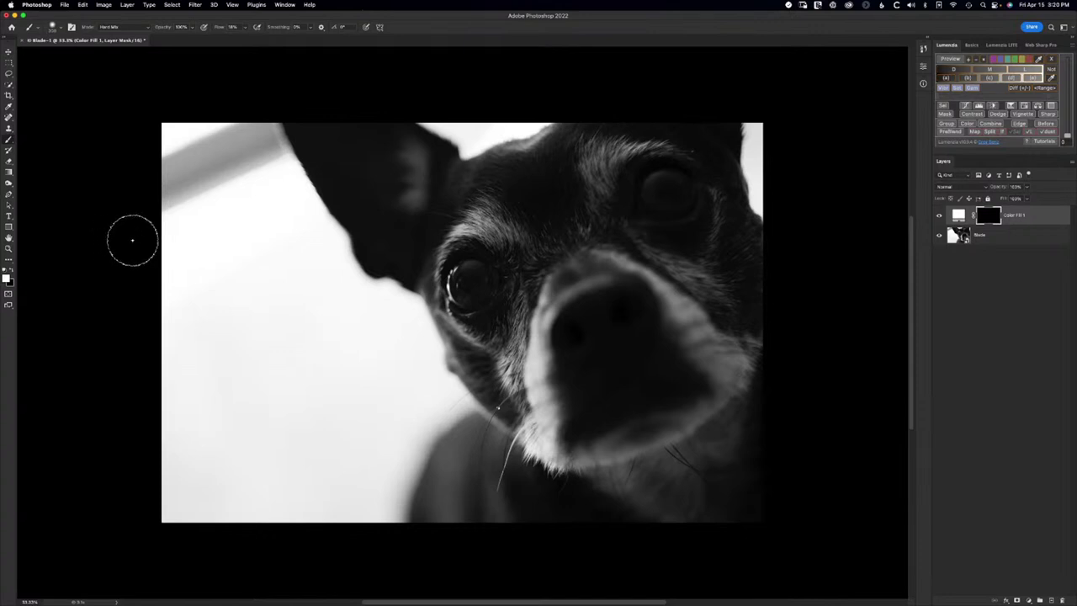
left_click(225, 25)
key("Return")
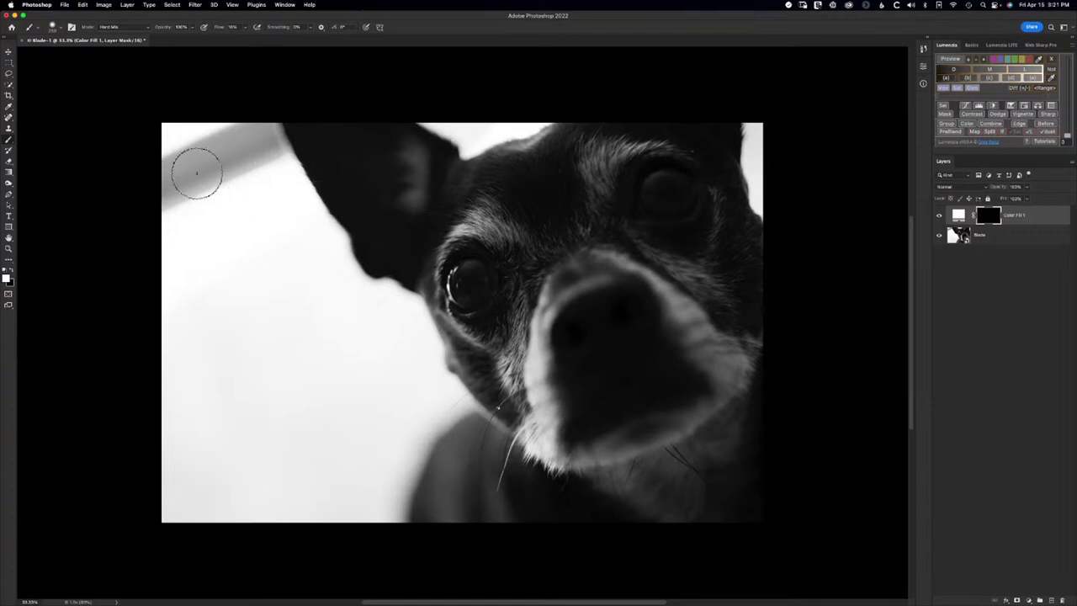
left_click(139, 26)
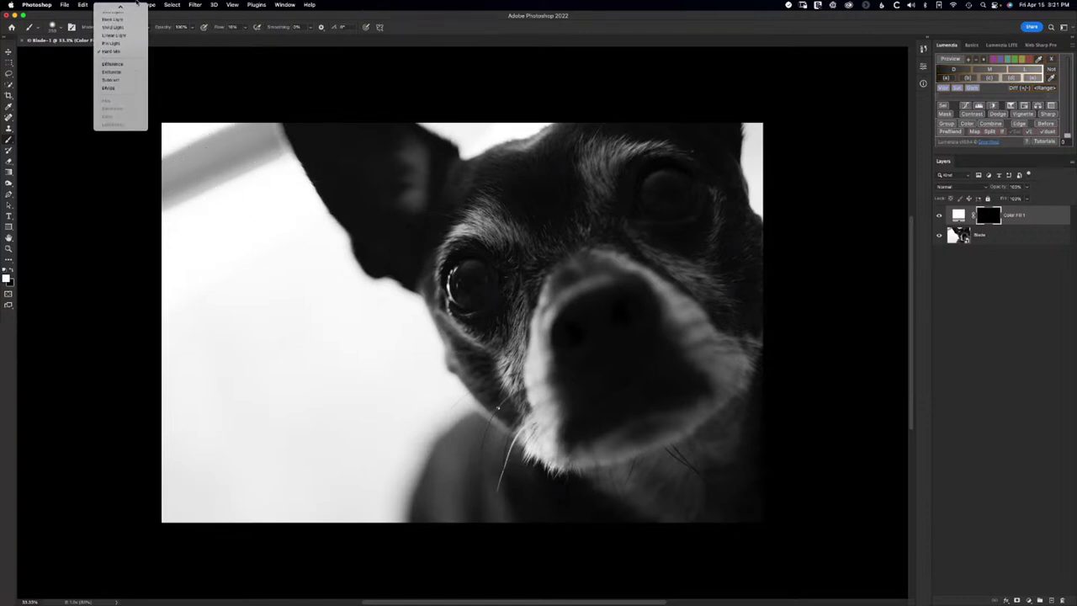
left_click(127, 9)
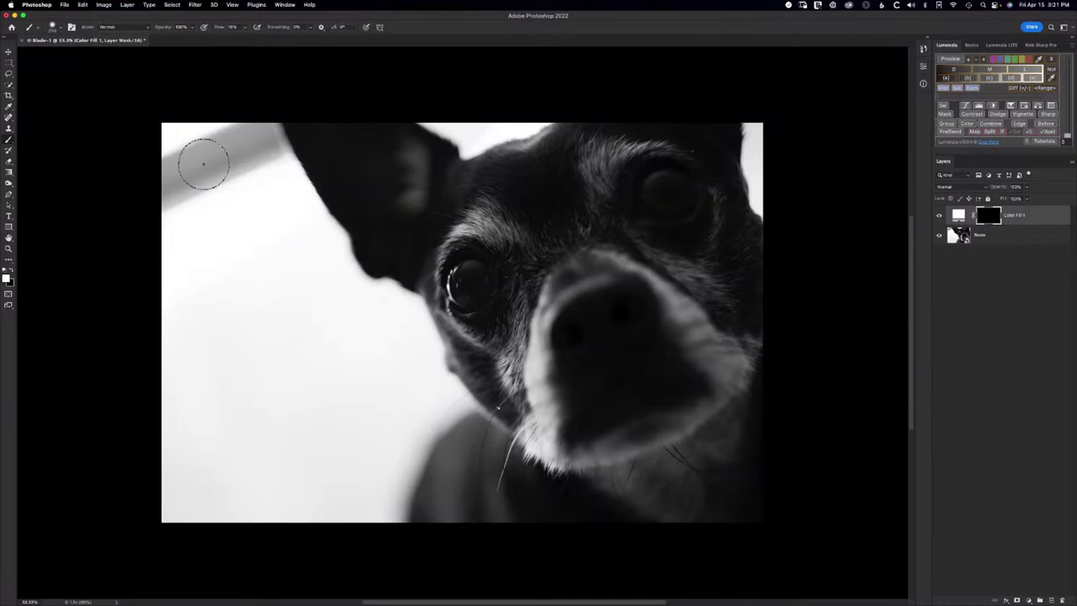
mouse_move(202, 159)
left_mouse_down()
mouse_move(204, 186)
mouse_move(222, 182)
mouse_move(178, 191)
mouse_move(216, 149)
mouse_move(148, 165)
mouse_move(181, 166)
mouse_move(161, 191)
mouse_move(168, 200)
mouse_move(271, 151)
mouse_move(232, 137)
mouse_move(283, 132)
mouse_move(344, 166)
left_mouse_up()
key("z")
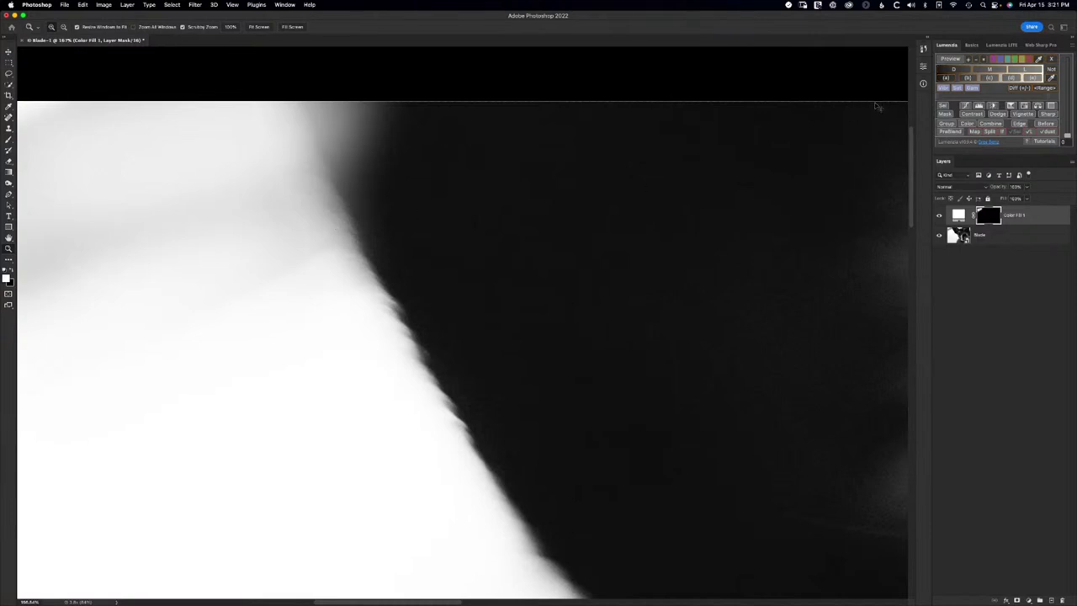
Undo the brush stroke, then fit the photo to the window and zoom out to 33.3%
key("super+z")
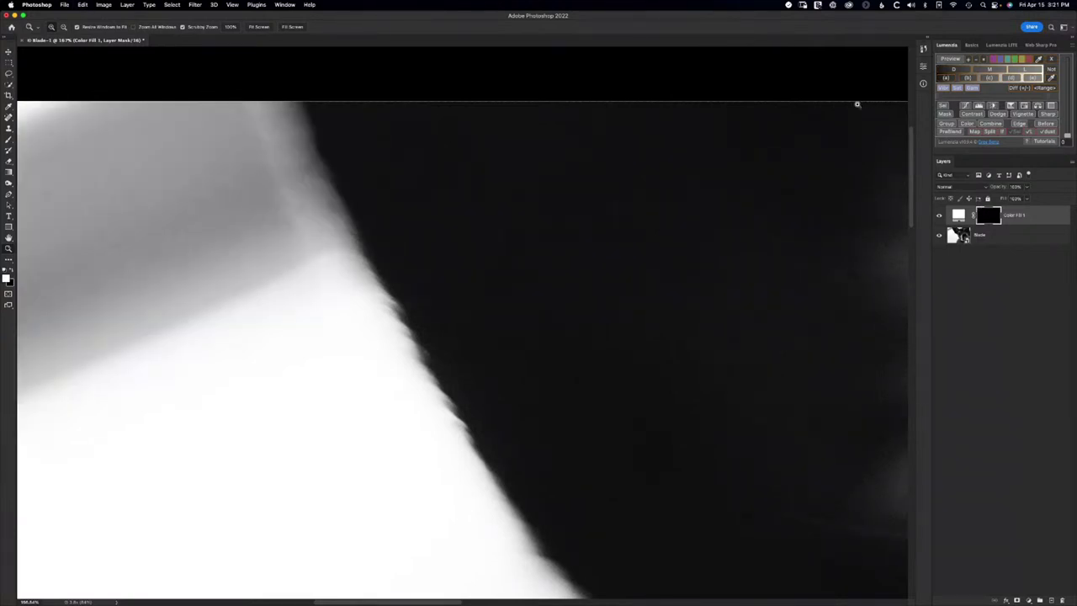
key("super+0")
key("super+minus")
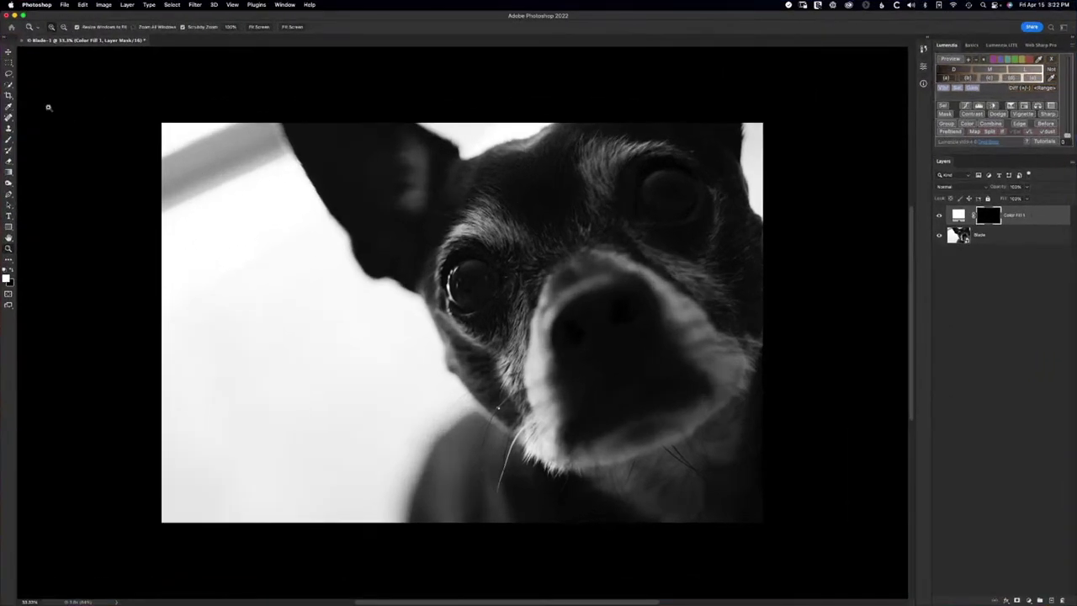
left_click(8, 84)
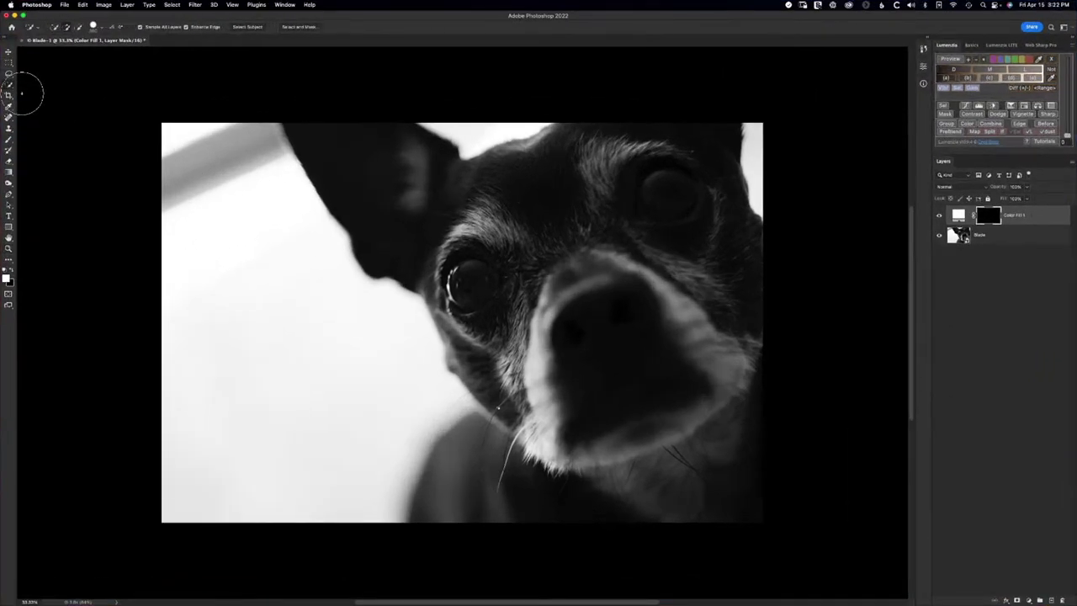
mouse_move(211, 139)
left_mouse_down()
mouse_move(255, 230)
mouse_move(251, 217)
mouse_move(291, 173)
left_mouse_up()
key("z")
left_click_drag(289, 135, 291, 87)
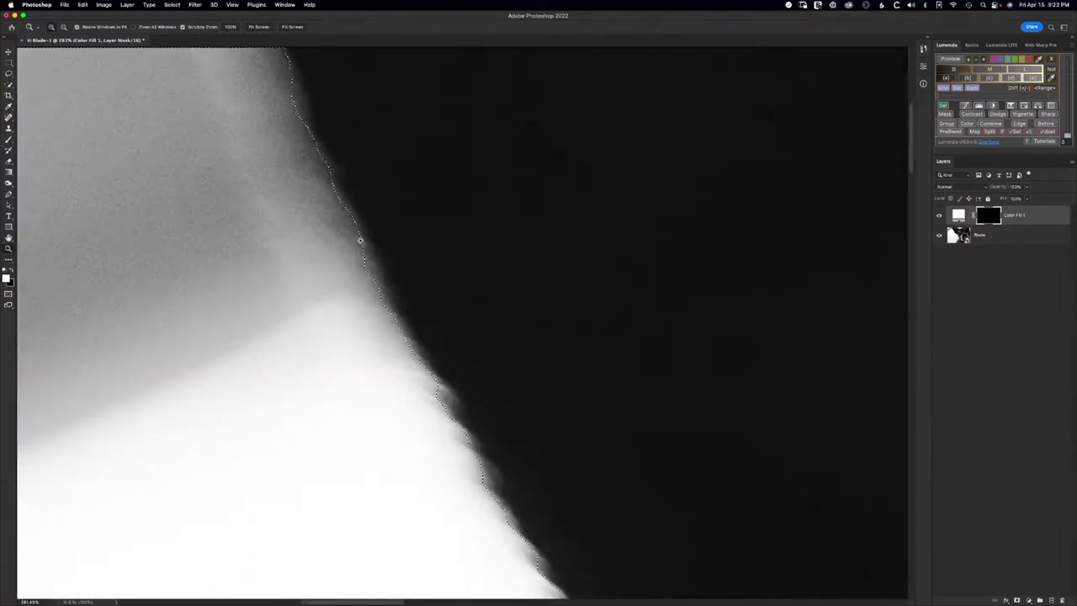
key("b")
mouse_move(308, 259)
left_mouse_down()
mouse_move(321, 238)
mouse_move(197, 264)
mouse_move(256, 153)
mouse_move(191, 150)
mouse_move(271, 177)
mouse_move(227, 285)
mouse_move(343, 316)
mouse_move(258, 311)
mouse_move(293, 331)
left_mouse_up()
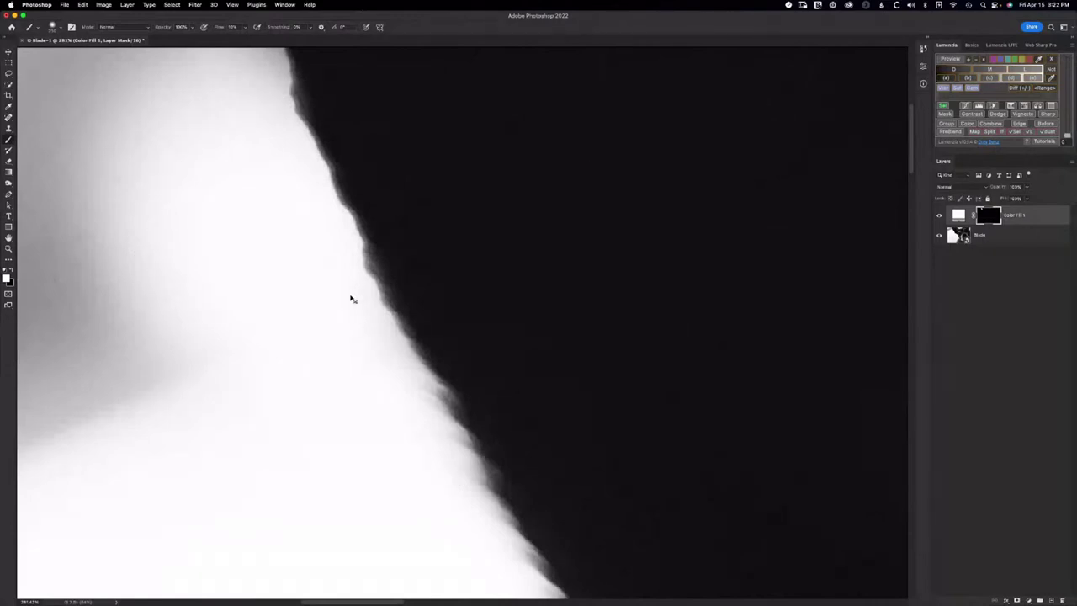
key("super+z")
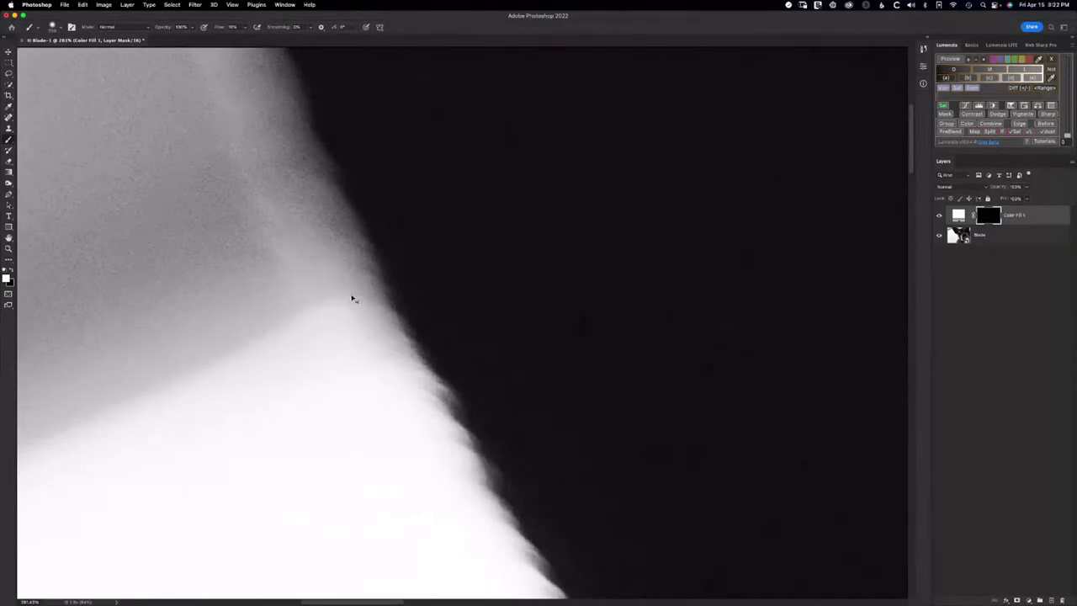
key("super+0")
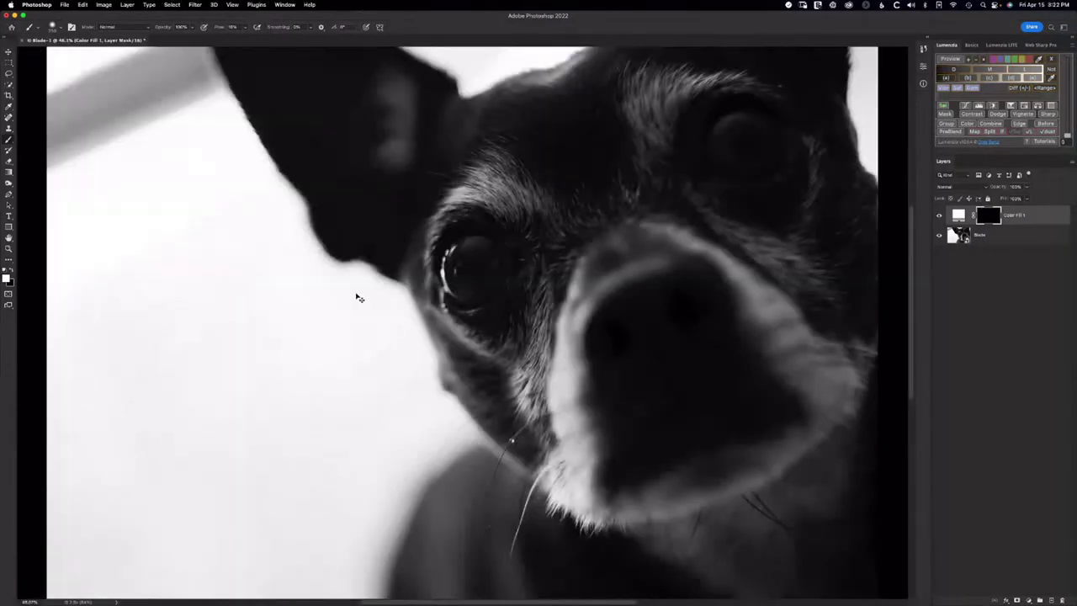
key("super+minus")
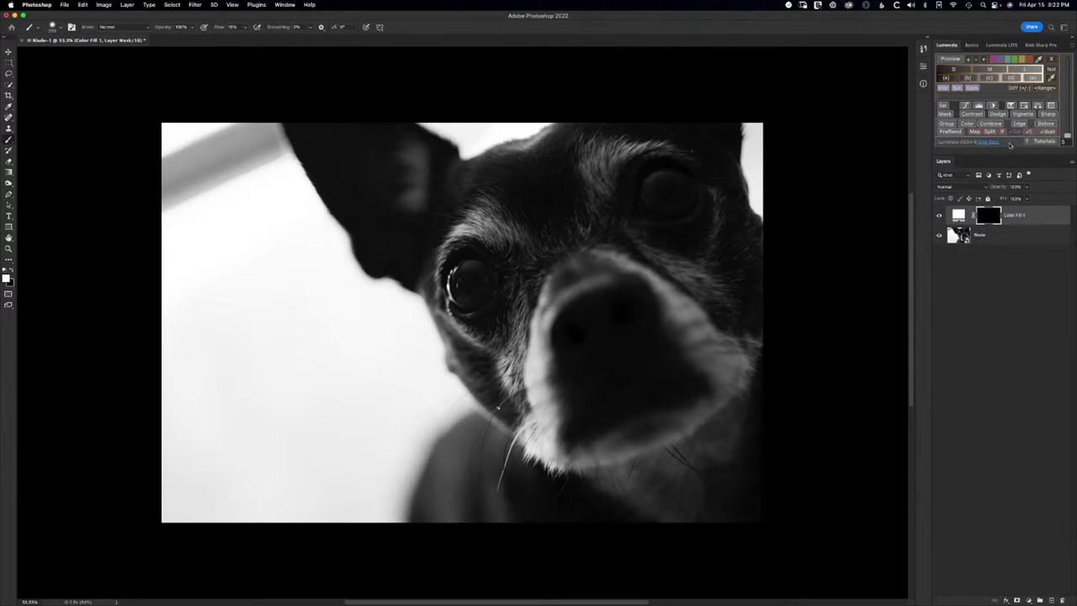
left_click(1000, 46)
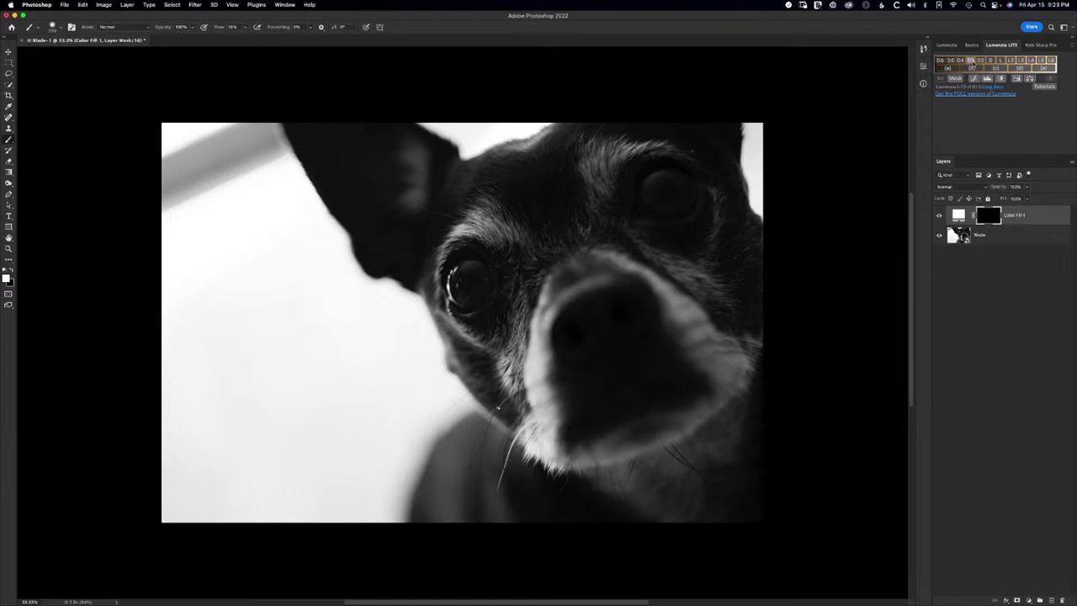
left_click(946, 45)
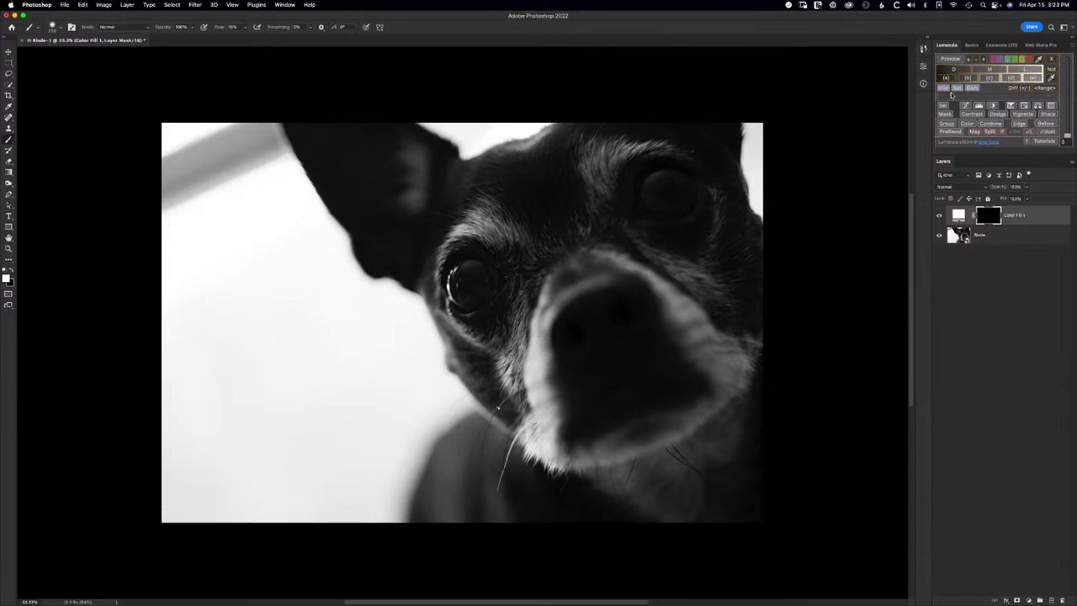
Create a Lumenzia preview group and compare darks and other tonal-zone luminosity masks
left_click(1020, 69)
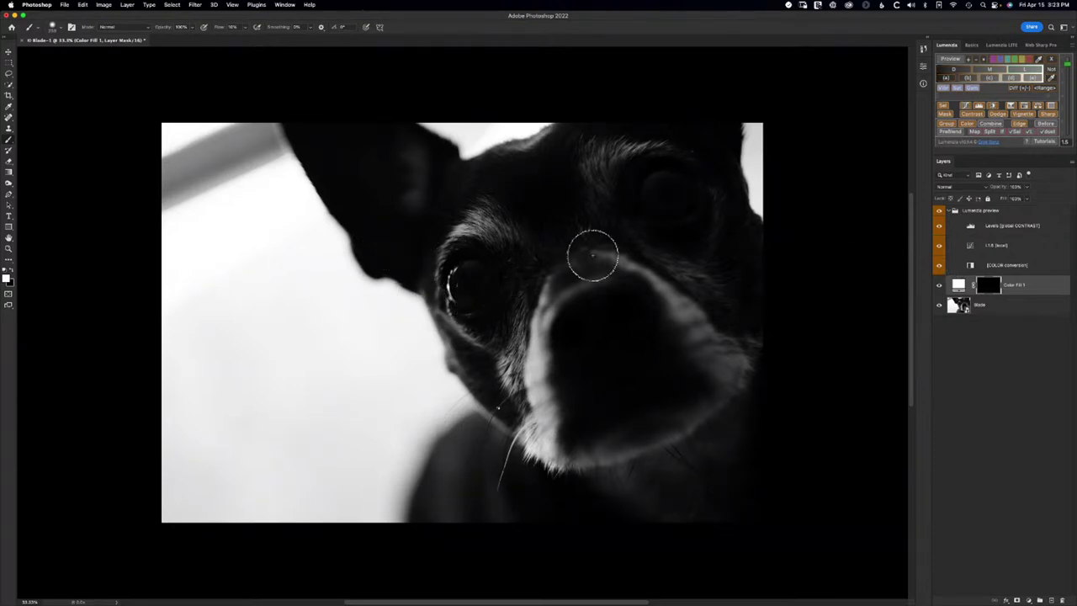
left_click(950, 69)
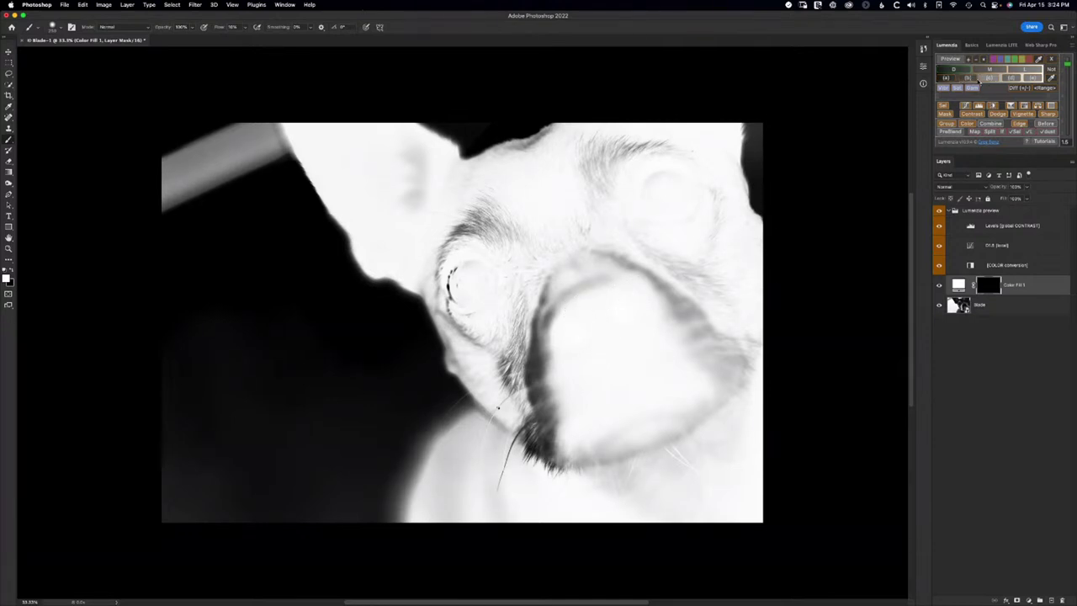
left_click(944, 76)
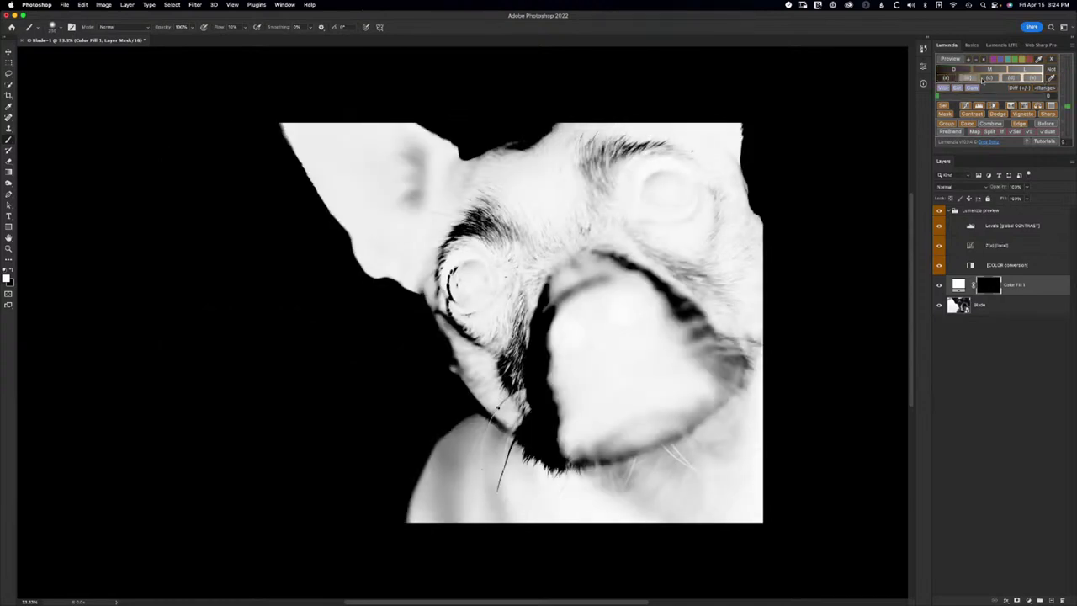
left_click(968, 78)
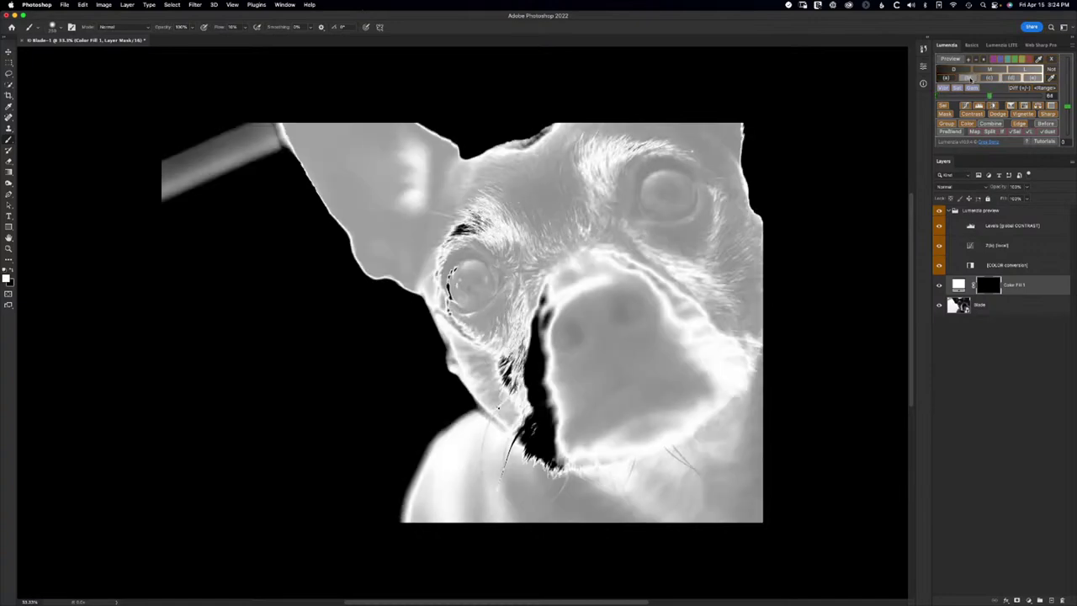
left_click(989, 78)
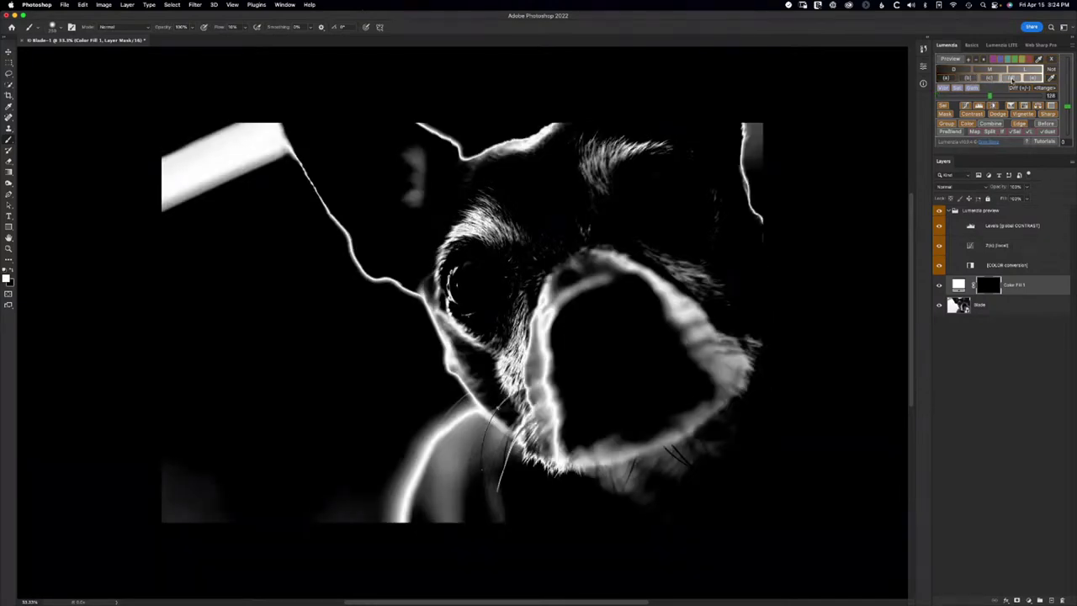
left_click(1013, 79)
left_click(1033, 79)
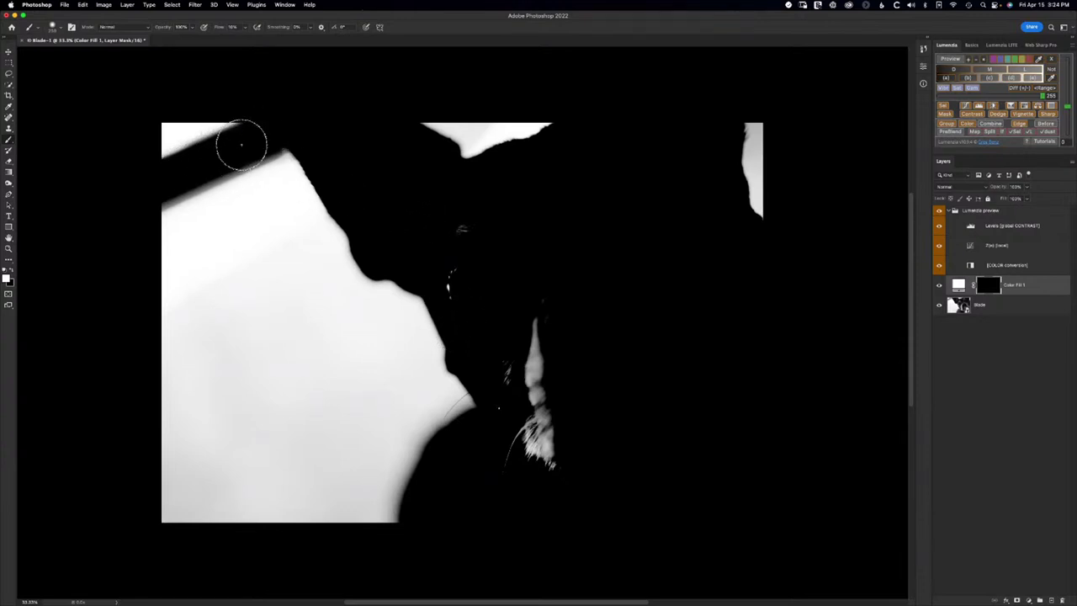
Paint black along the band's upper edge, pick the L1.6 preview, and apply it as a mask
mouse_move(202, 160)
left_mouse_down()
mouse_move(328, 144)
mouse_move(334, 131)
mouse_move(354, 146)
mouse_move(248, 148)
left_mouse_up()
left_click(1026, 70)
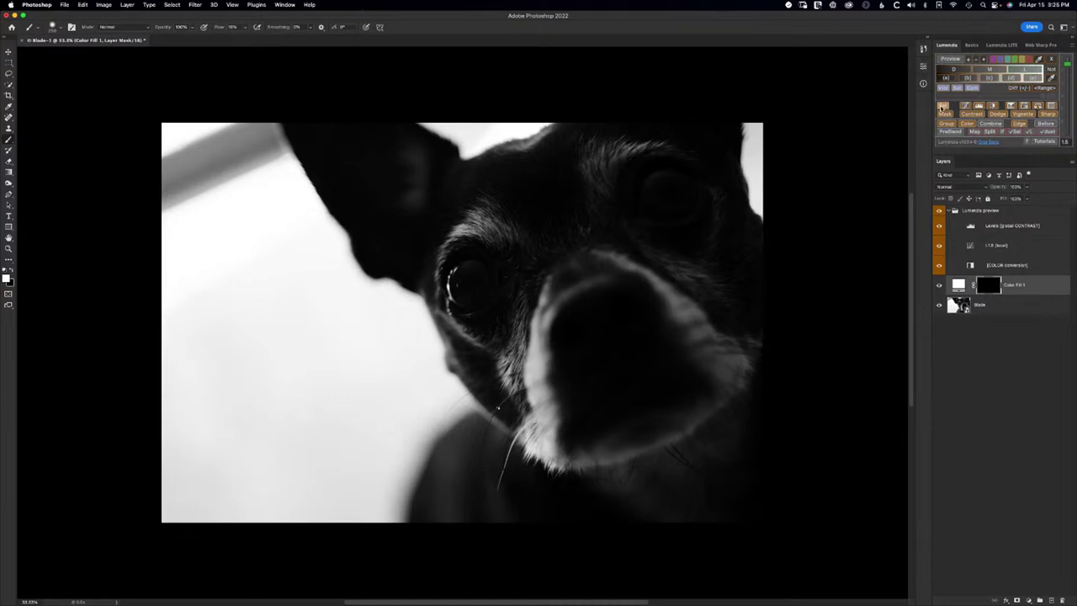
left_click(942, 106)
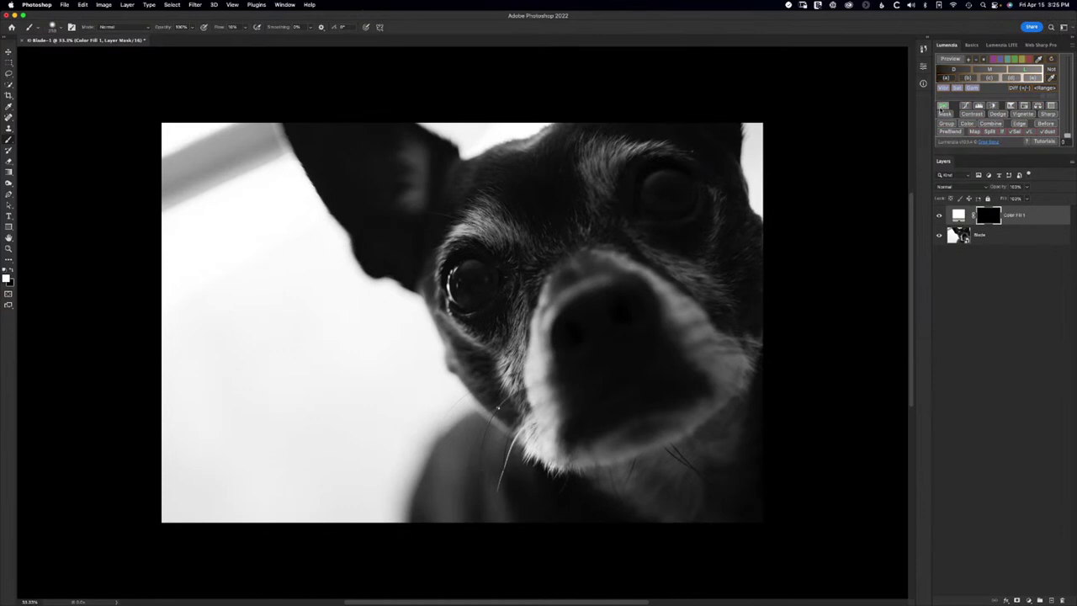
Paint white on the Color Fill 1 mask across the top-left grey band
left_click(1070, 46)
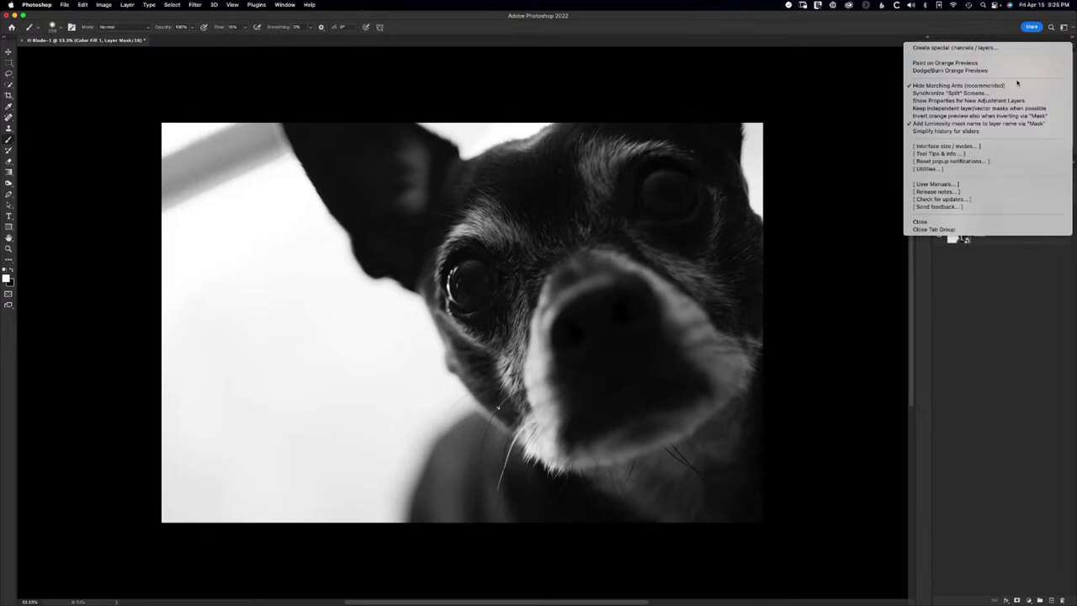
key("Escape")
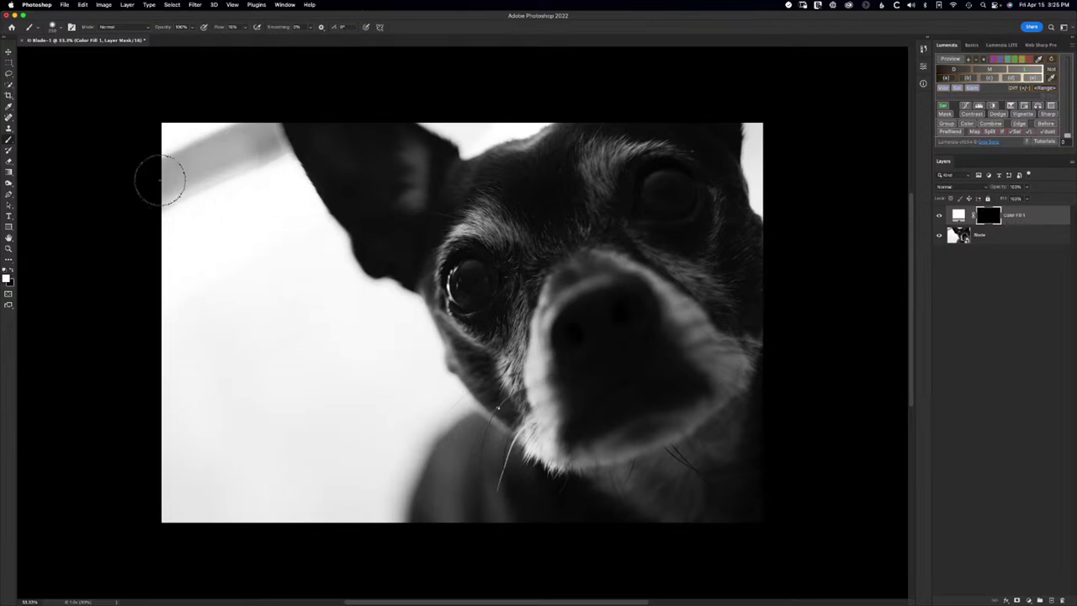
mouse_move(152, 178)
left_mouse_down()
mouse_move(250, 150)
mouse_move(195, 192)
mouse_move(245, 166)
mouse_move(202, 210)
mouse_move(234, 176)
left_mouse_up()
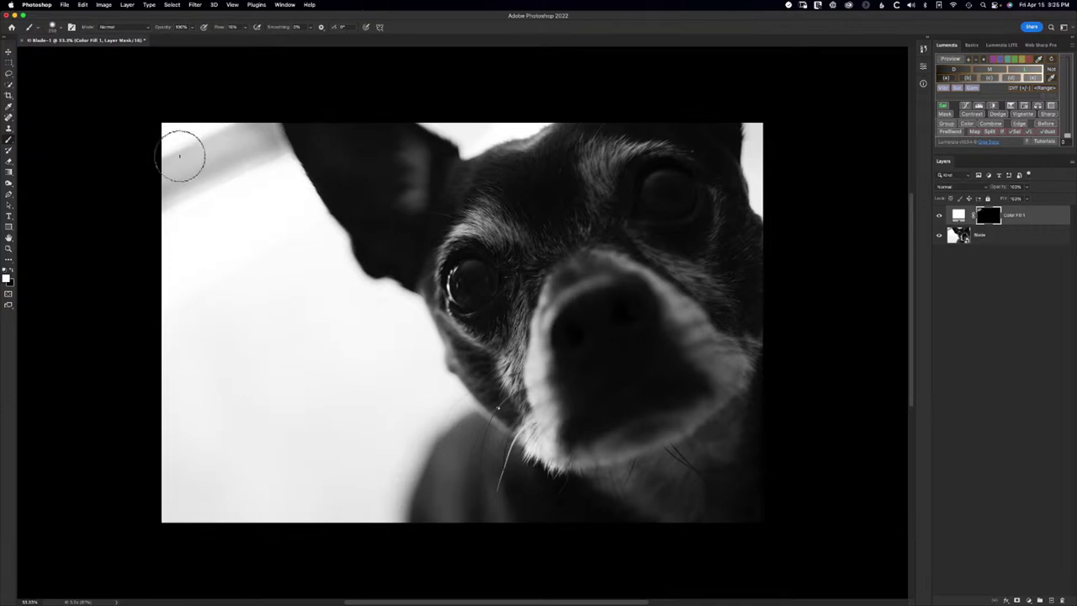
mouse_move(183, 154)
left_mouse_down()
mouse_move(162, 199)
mouse_move(242, 165)
mouse_move(278, 110)
left_mouse_up()
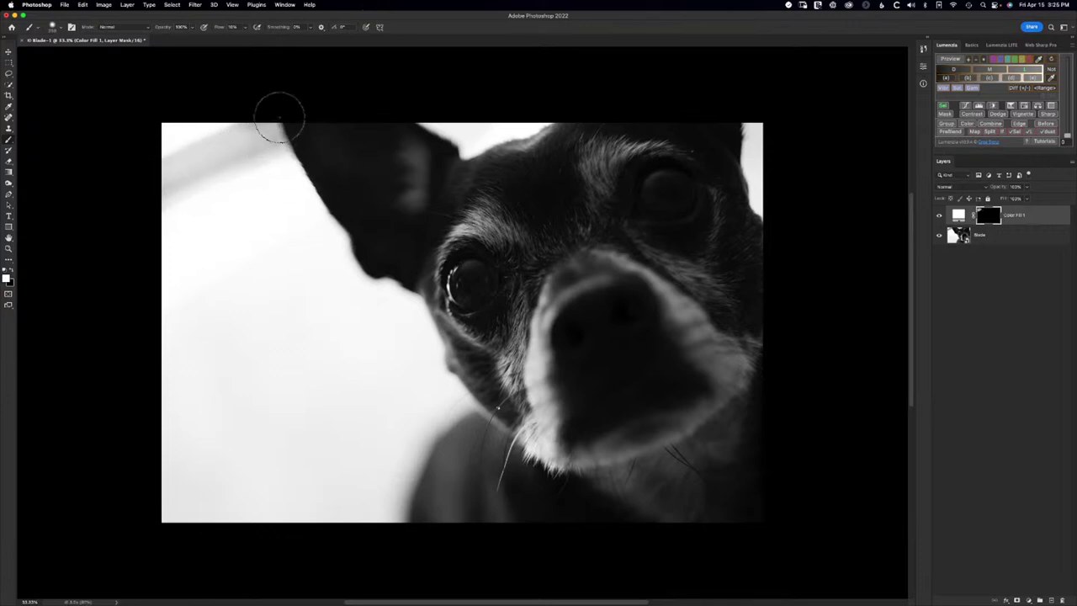
mouse_move(190, 162)
left_mouse_down()
mouse_move(136, 197)
mouse_move(233, 172)
mouse_move(184, 196)
mouse_move(267, 128)
mouse_move(275, 148)
mouse_move(171, 189)
mouse_move(212, 142)
mouse_move(198, 143)
mouse_move(163, 188)
mouse_move(200, 177)
mouse_move(264, 128)
mouse_move(283, 157)
mouse_move(275, 139)
mouse_move(263, 161)
mouse_move(278, 120)
mouse_move(244, 155)
mouse_move(199, 173)
mouse_move(243, 122)
mouse_move(184, 166)
mouse_move(241, 157)
mouse_move(177, 192)
mouse_move(225, 149)
mouse_move(174, 194)
left_mouse_up()
key("z")
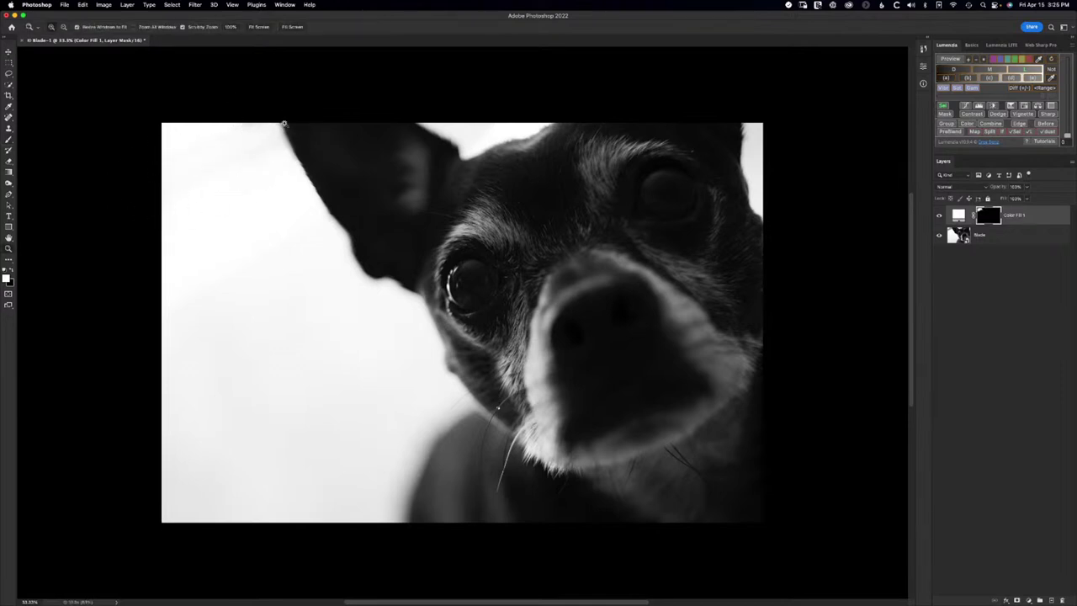
left_click_drag(285, 129, 334, 157)
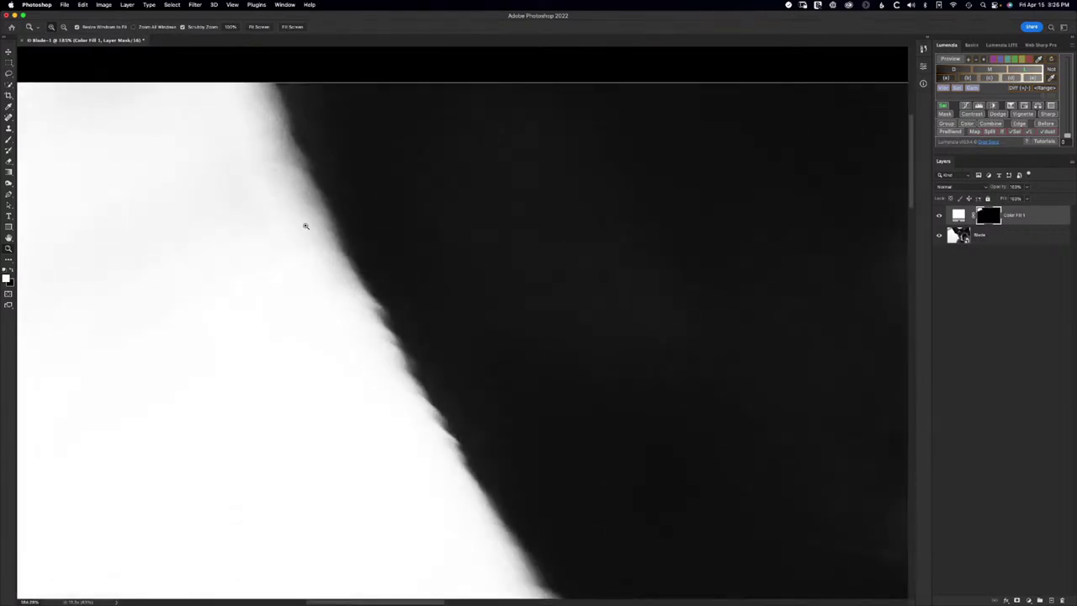
key("b")
key("bracketleft")
key("bracketleft")
key("bracketleft")
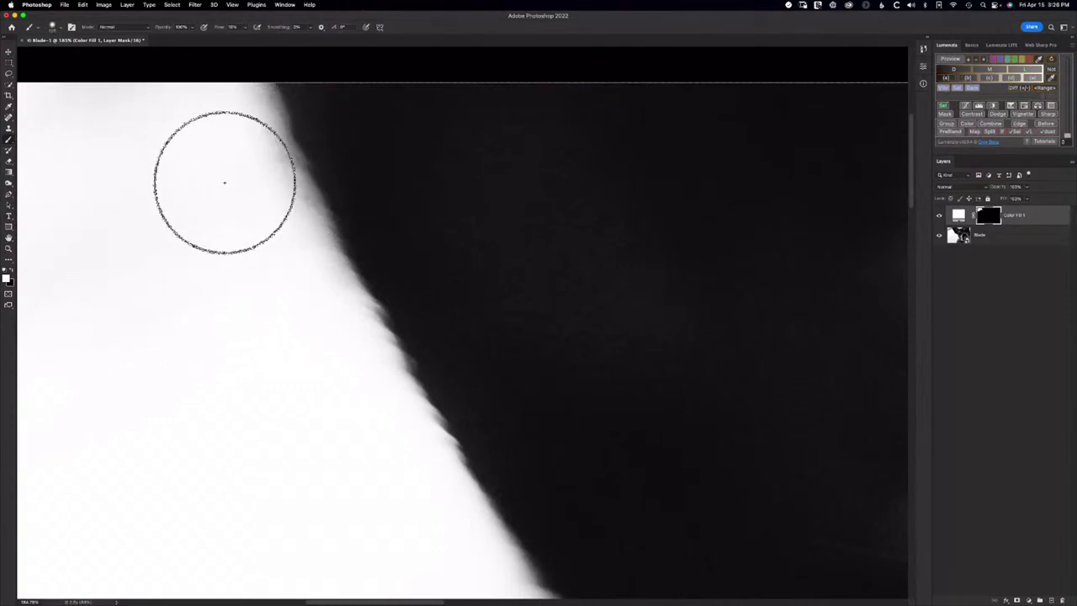
key("v")
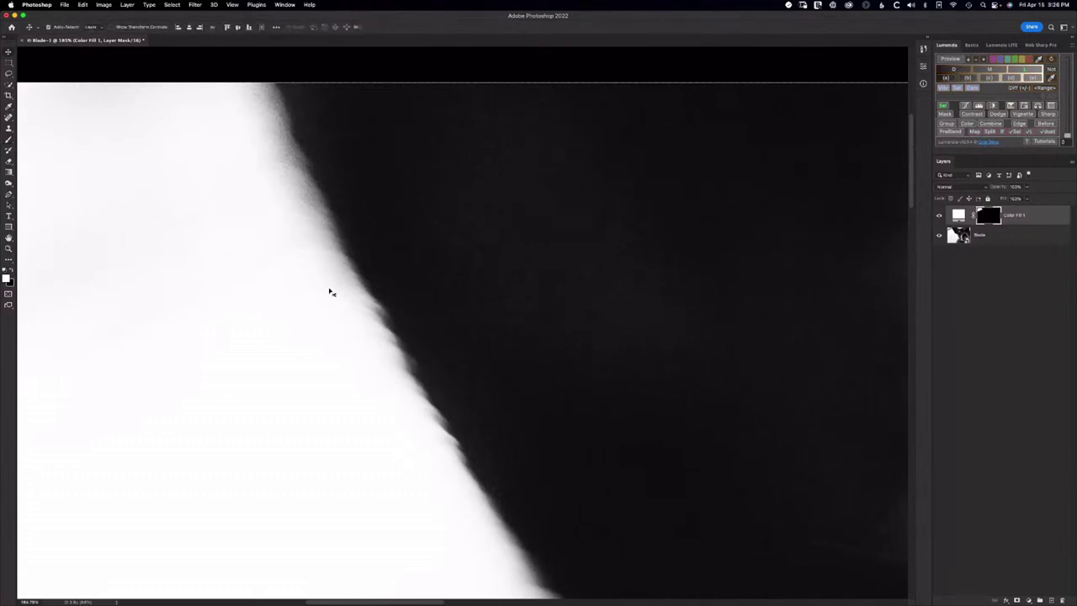
key("super+minus")
key("super+minus")
key("super+minus")
key("super+minus")
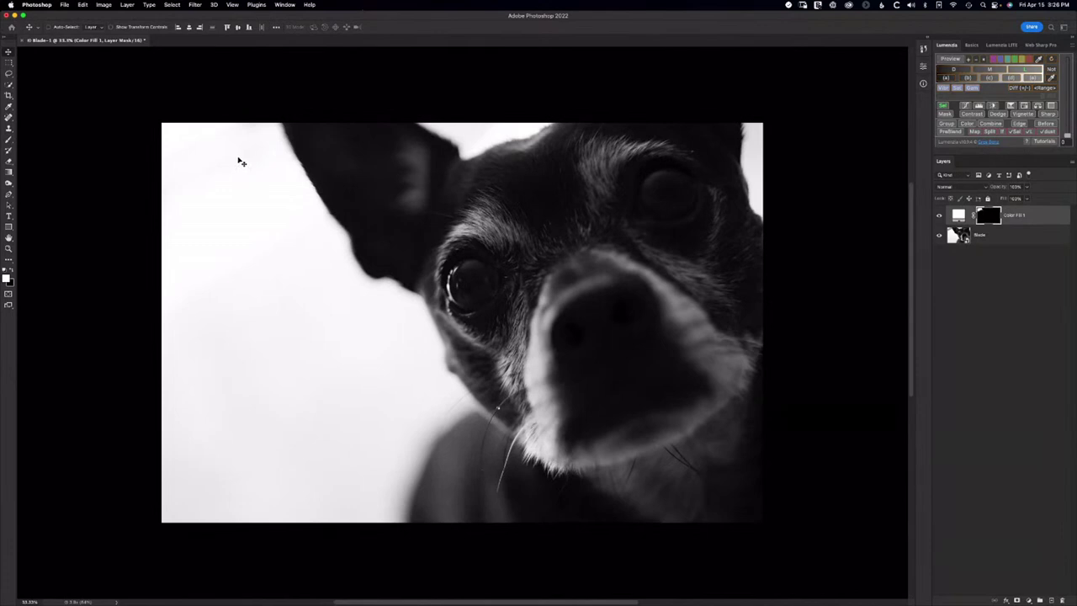
left_click(939, 217)
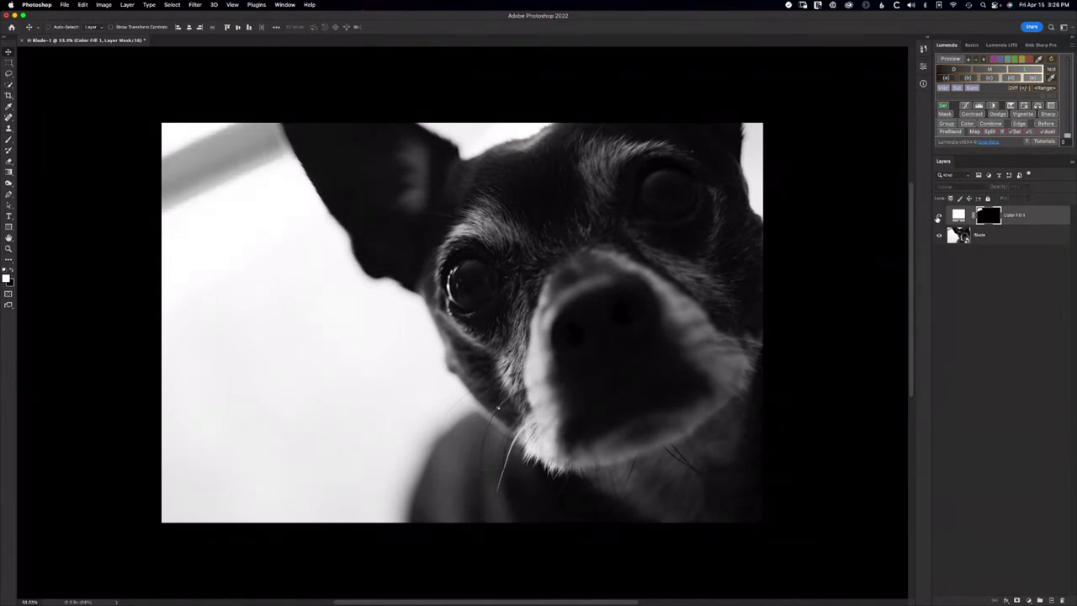
left_click(939, 217)
left_click(939, 217)
left_click(938, 217)
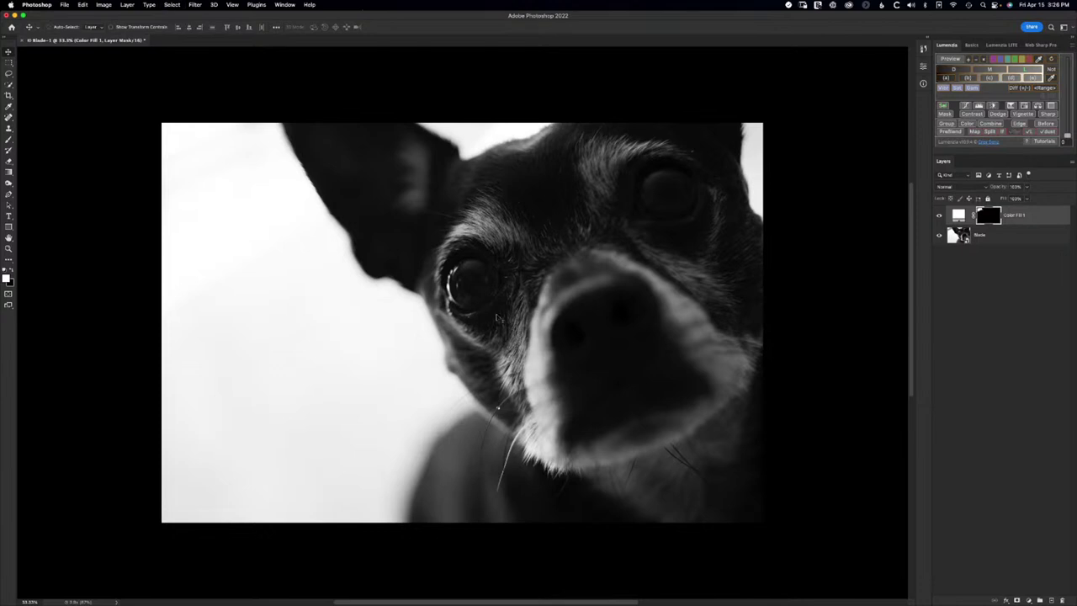
key("b")
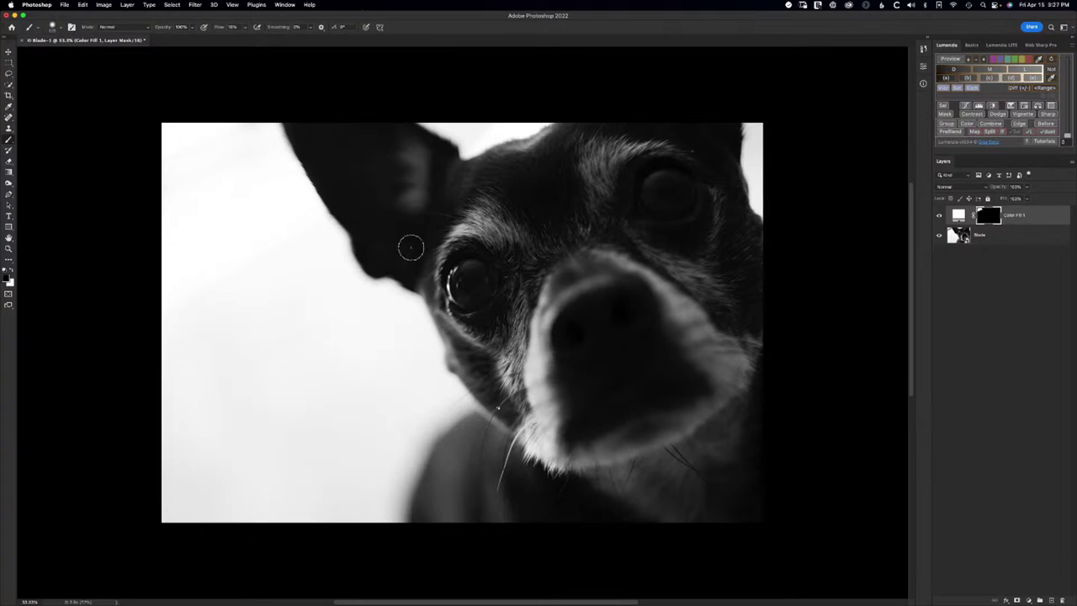
key("bracketright")
key("bracketright")
key("bracketright")
key("bracketright")
Add a Brightness/Contrast layer via Lumenzia, raise Brightness, and give it a black mask
left_click(993, 106)
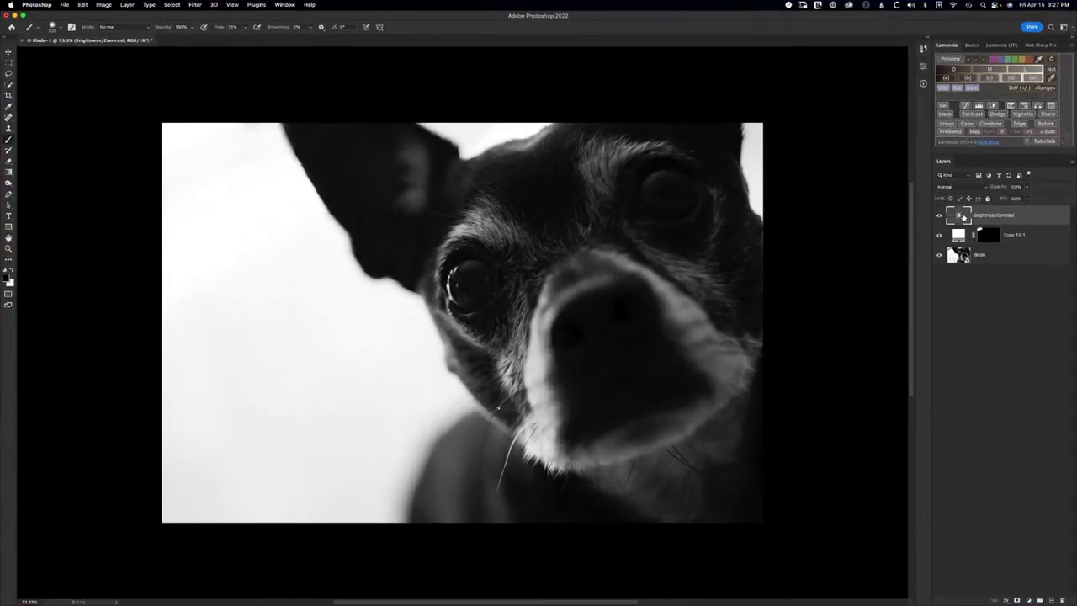
left_click(959, 216)
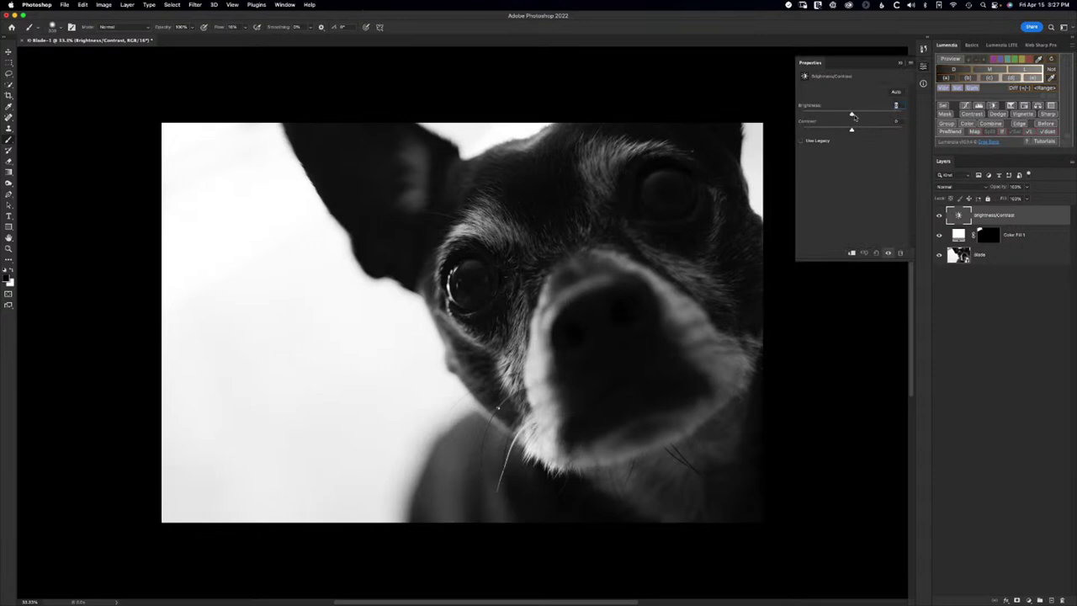
left_click_drag(852, 116, 877, 114)
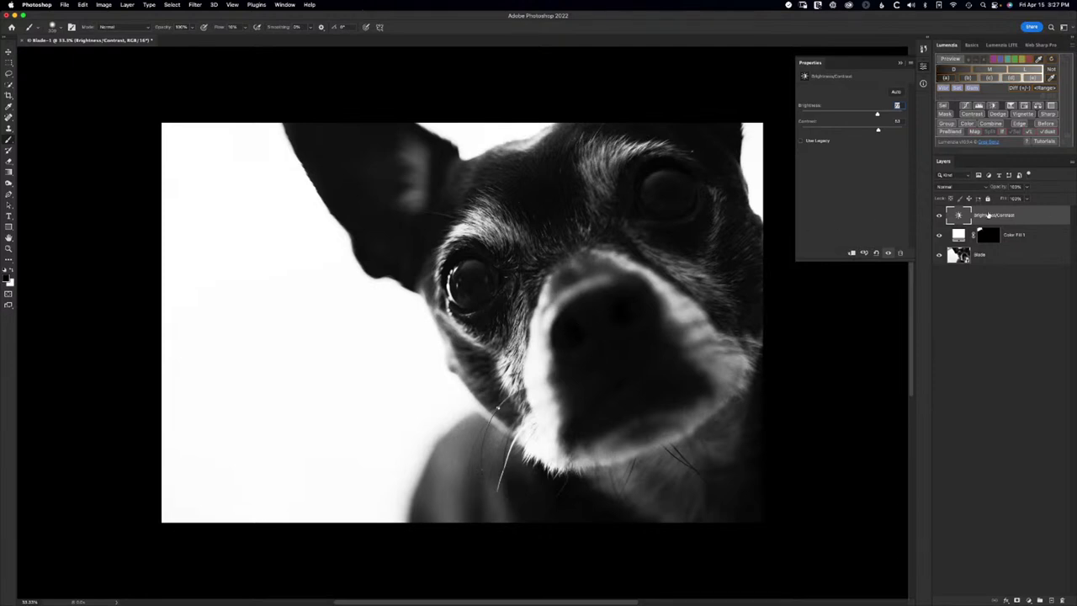
left_click(945, 114)
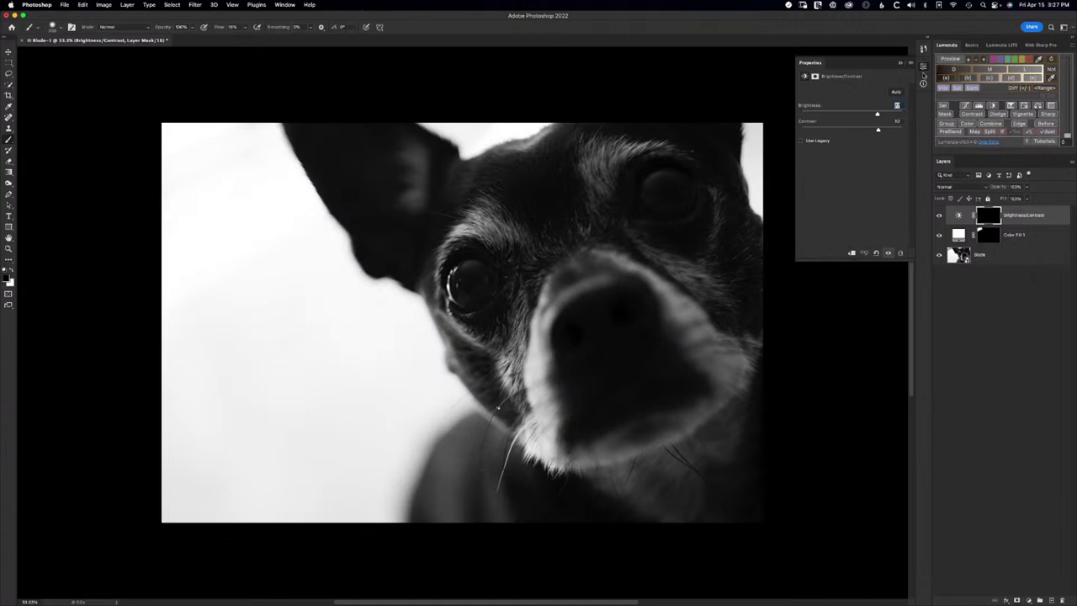
Paint white on the Brightness/Contrast mask over the dog's forehead and start a Lumenzia preview
left_click(923, 66)
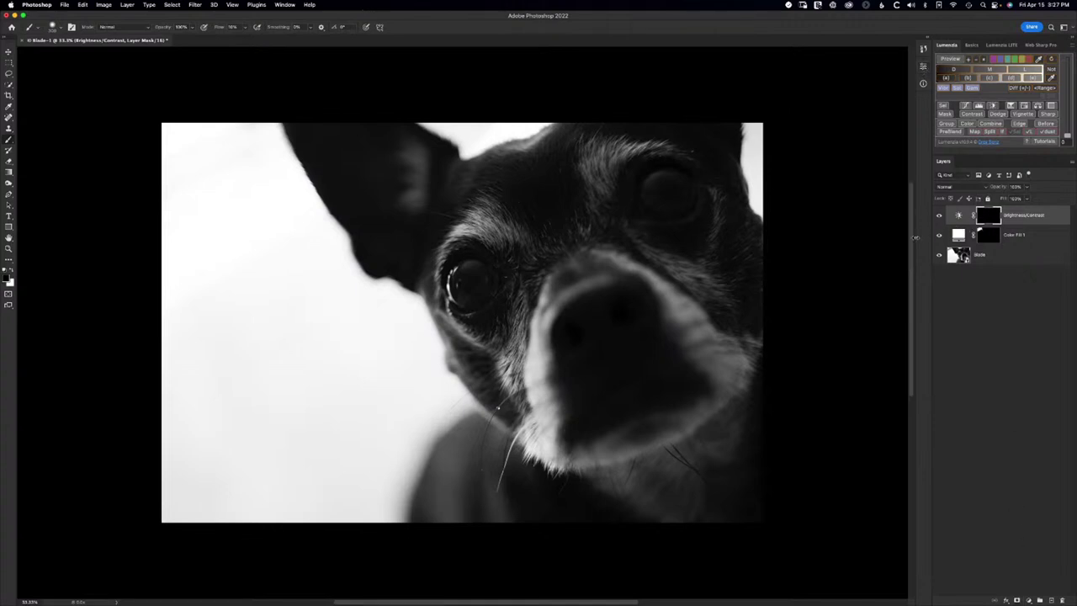
mouse_move(618, 168)
left_mouse_down()
mouse_move(658, 146)
mouse_move(625, 147)
mouse_move(604, 164)
mouse_move(606, 183)
mouse_move(563, 229)
mouse_move(509, 227)
mouse_move(479, 211)
mouse_move(547, 243)
left_mouse_up()
left_click(1022, 71)
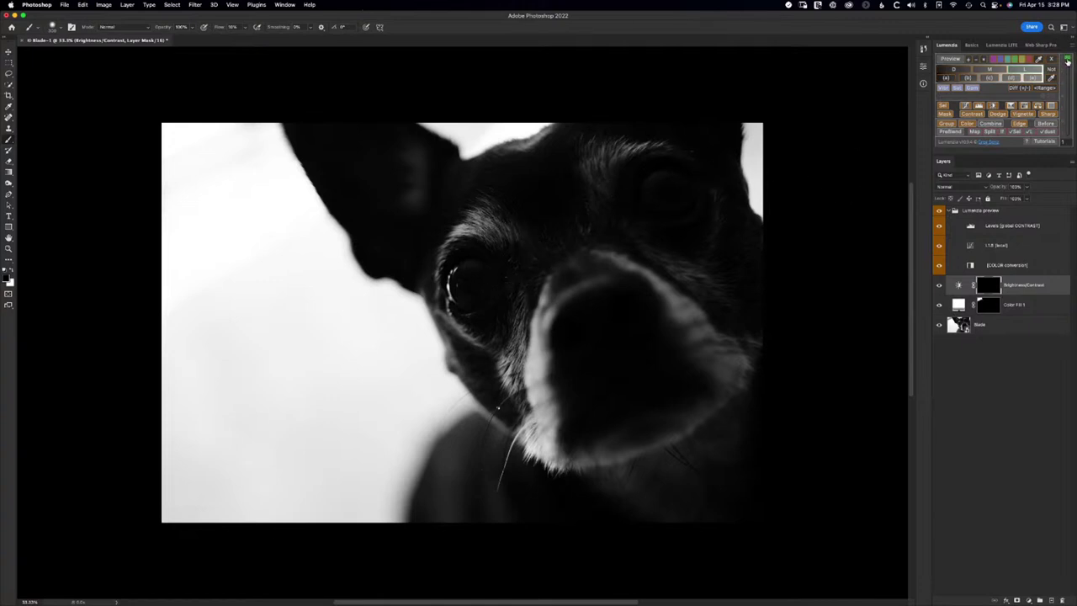
Compare several darker Lumenzia luminosity ranges, then return the preview to the full L range
left_click(1067, 60)
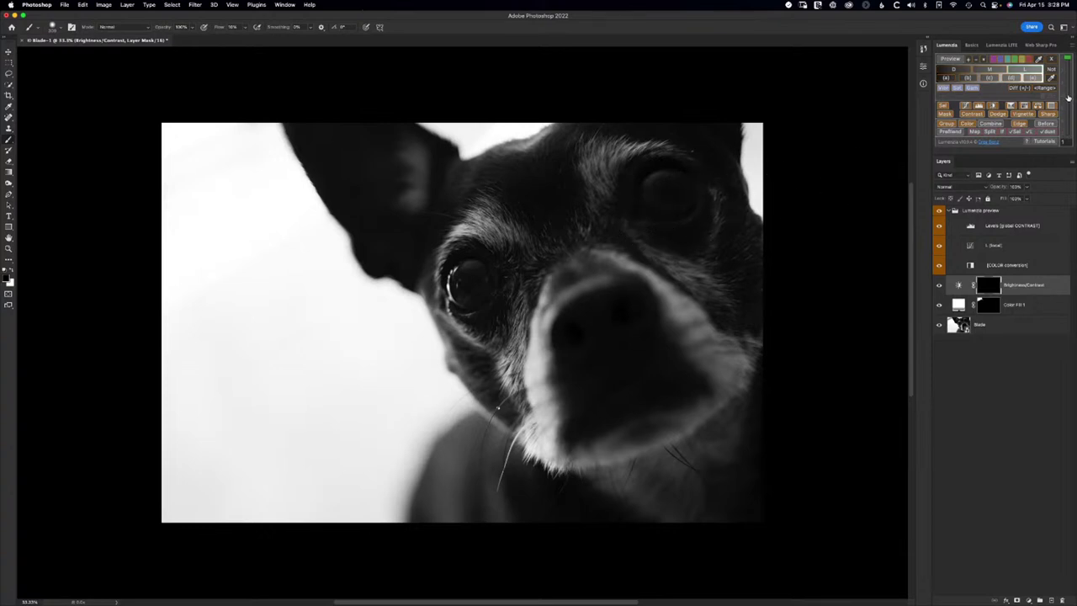
left_click(1068, 100)
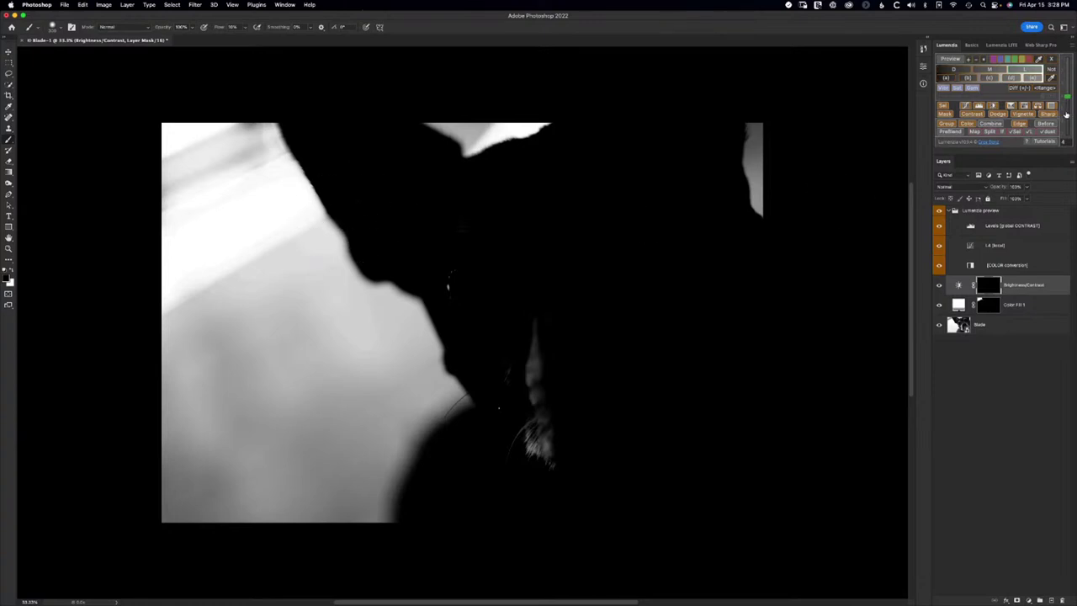
left_click(1064, 118)
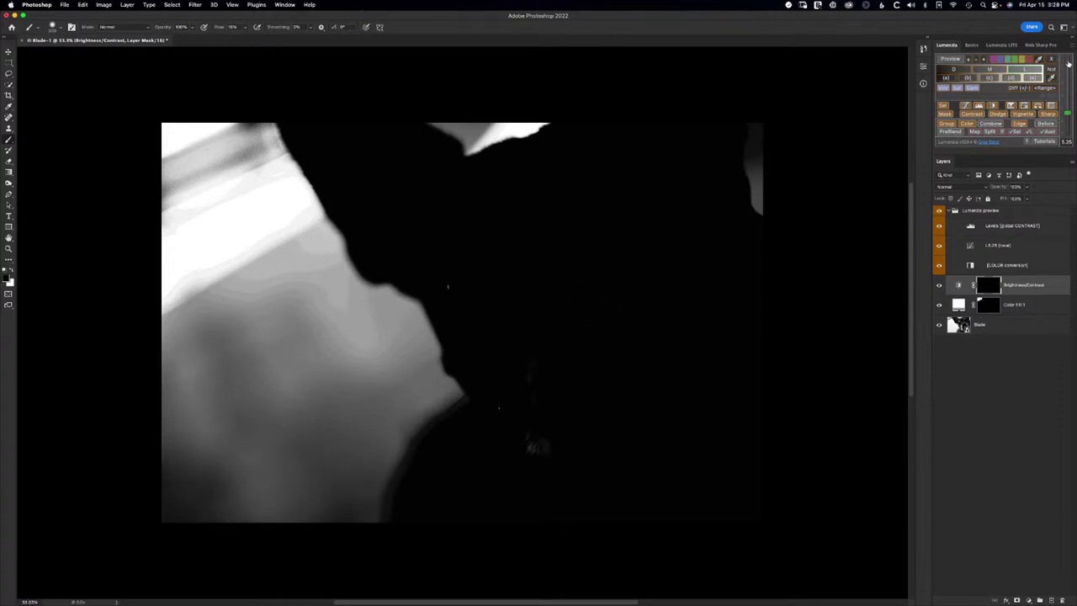
left_click(1053, 71)
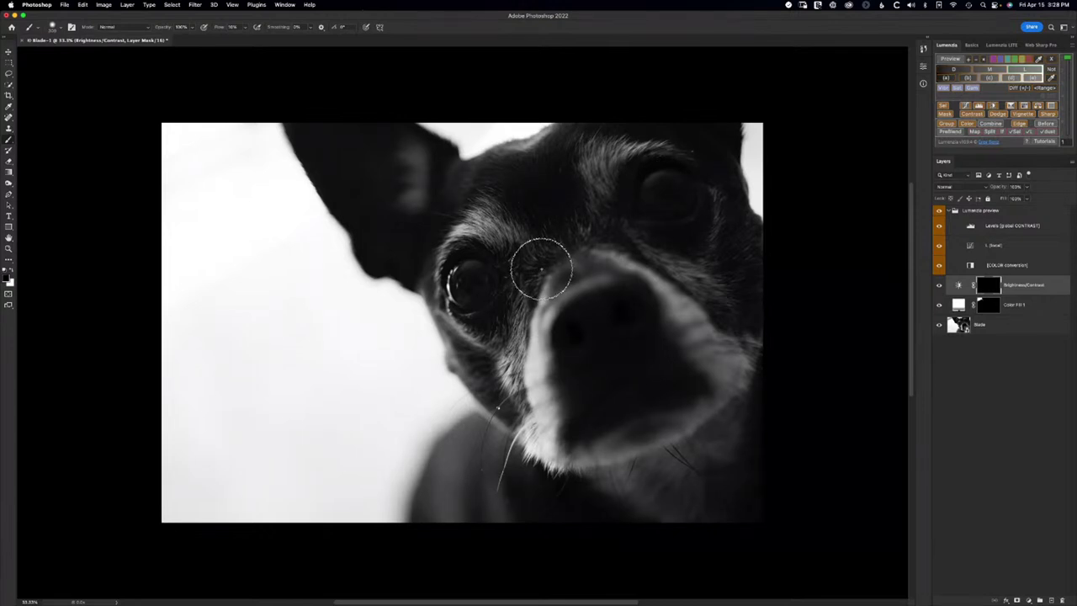
Clear the Lumenzia preview and paint brightening into the fur between the dog's eyes
left_click(942, 105)
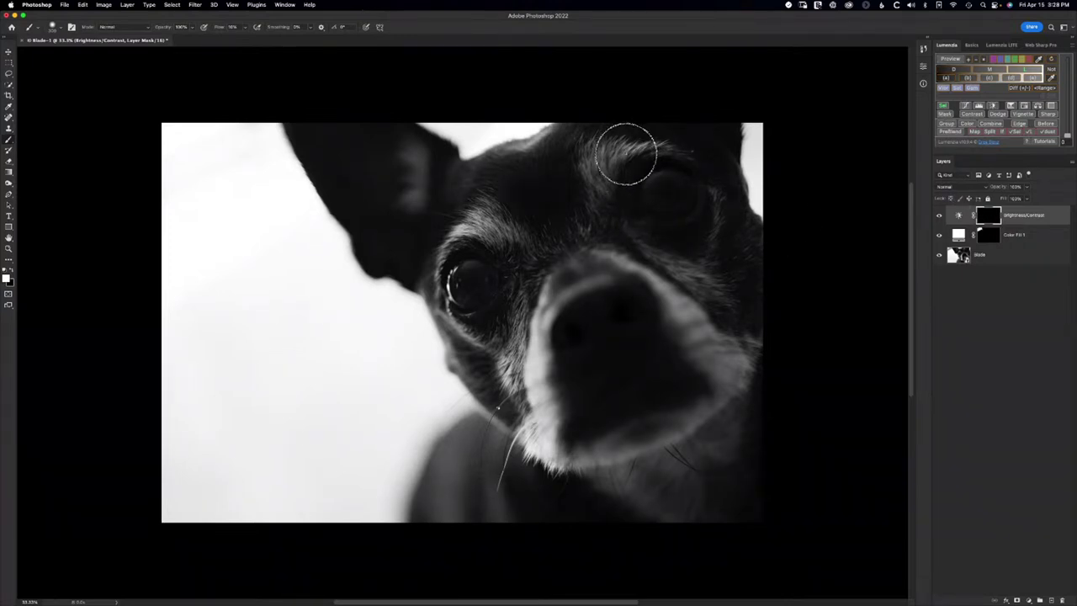
mouse_move(598, 187)
left_mouse_down()
mouse_move(617, 156)
mouse_move(585, 192)
mouse_move(607, 165)
mouse_move(602, 185)
mouse_move(628, 228)
mouse_move(610, 244)
mouse_move(693, 268)
mouse_move(665, 262)
mouse_move(687, 279)
mouse_move(645, 217)
mouse_move(579, 252)
mouse_move(596, 238)
mouse_move(499, 235)
mouse_move(492, 213)
mouse_move(488, 226)
mouse_move(527, 244)
mouse_move(508, 325)
mouse_move(516, 343)
mouse_move(491, 340)
mouse_move(504, 333)
mouse_move(503, 240)
mouse_move(485, 227)
mouse_move(459, 243)
mouse_move(484, 201)
mouse_move(497, 224)
mouse_move(608, 184)
mouse_move(633, 155)
mouse_move(614, 160)
mouse_move(606, 193)
mouse_move(619, 164)
mouse_move(580, 172)
mouse_move(604, 145)
mouse_move(609, 200)
mouse_move(625, 154)
mouse_move(578, 153)
mouse_move(614, 141)
mouse_move(679, 154)
mouse_move(622, 153)
mouse_move(603, 200)
mouse_move(609, 219)
mouse_move(702, 280)
mouse_move(645, 240)
mouse_move(692, 277)
mouse_move(670, 276)
mouse_move(656, 246)
mouse_move(678, 262)
mouse_move(668, 251)
mouse_move(693, 301)
mouse_move(726, 304)
mouse_move(662, 296)
mouse_move(698, 341)
mouse_move(723, 335)
mouse_move(680, 312)
mouse_move(738, 378)
mouse_move(644, 269)
mouse_move(731, 377)
mouse_move(721, 396)
mouse_move(736, 351)
left_mouse_up()
key("bracketright")
key("bracketright")
key("bracketright")
key("bracketleft")
key("bracketleft")
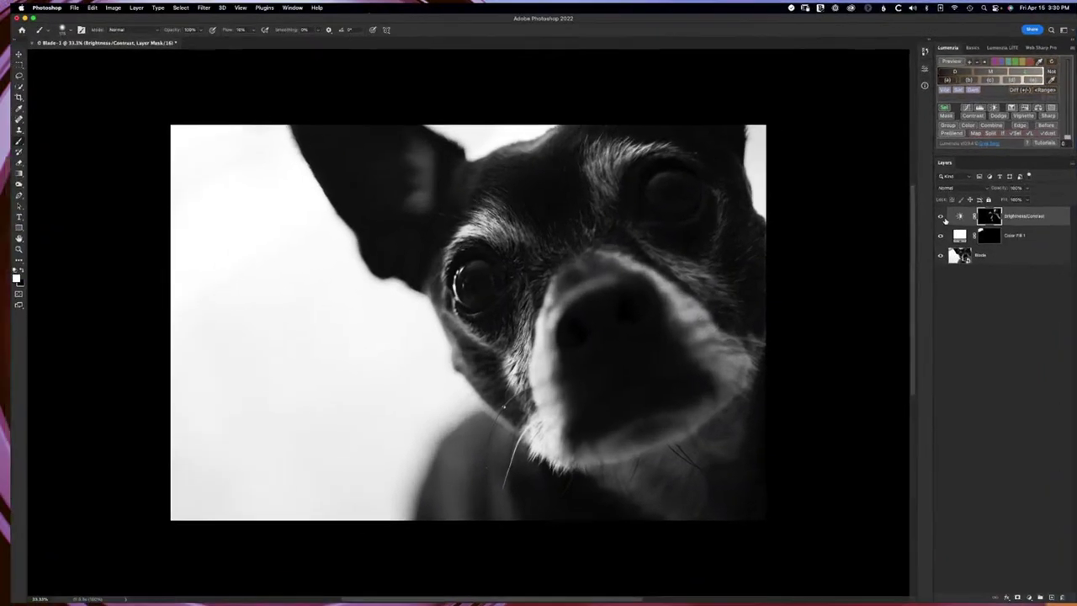
Compare the Brightness/Contrast effect, then paint the Color Fill 1 mask over the right eye
left_click(940, 217)
left_click(940, 217)
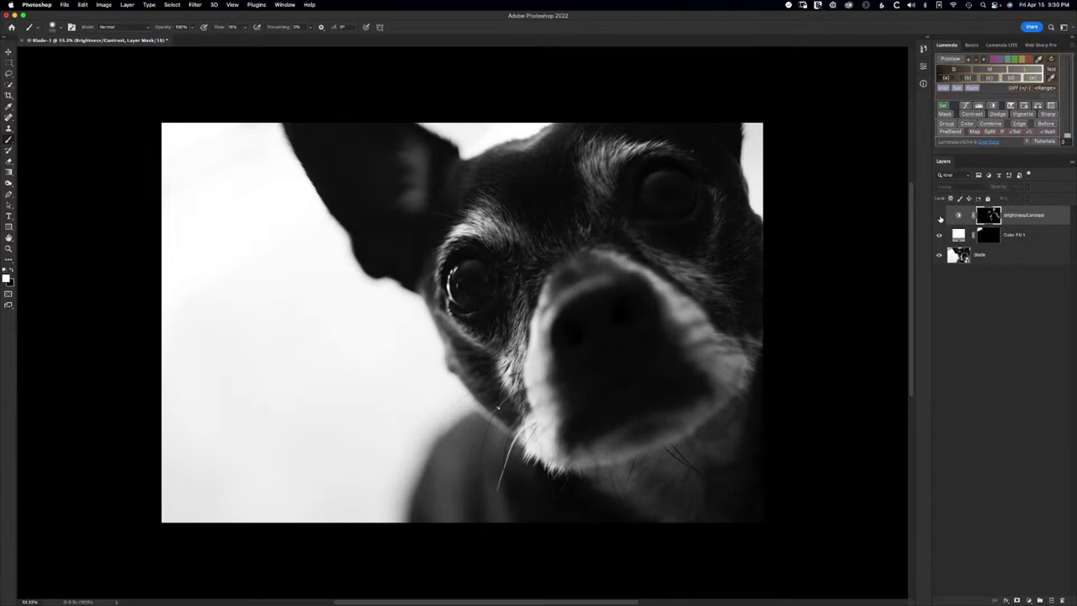
left_click(940, 217)
left_click(940, 217)
left_click(940, 217)
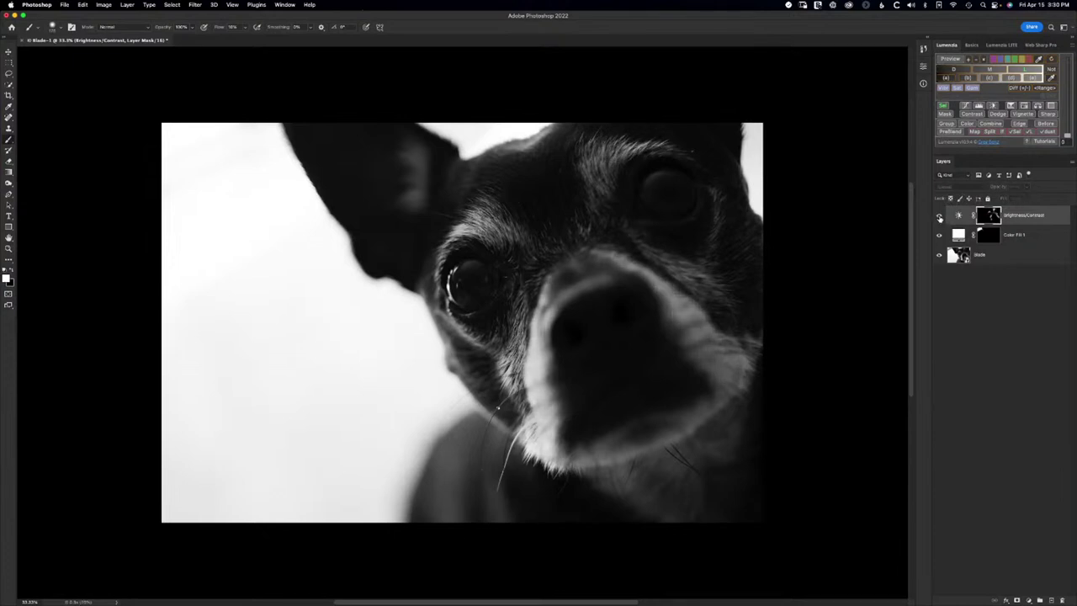
left_click(940, 217)
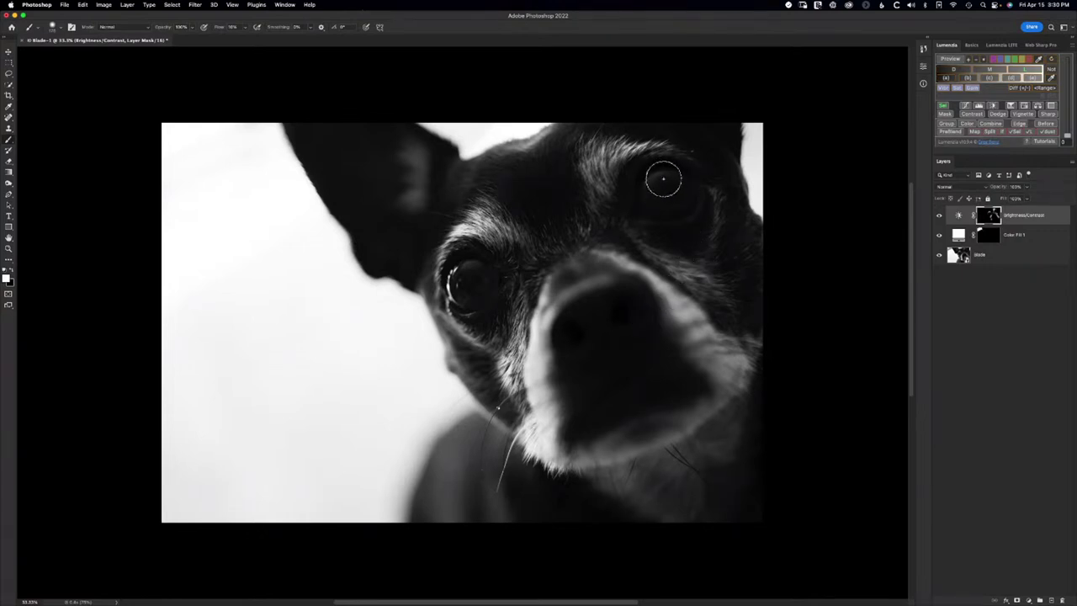
key("bracketleft")
key("bracketleft")
left_click(991, 236)
left_click_drag(666, 161, 667, 174)
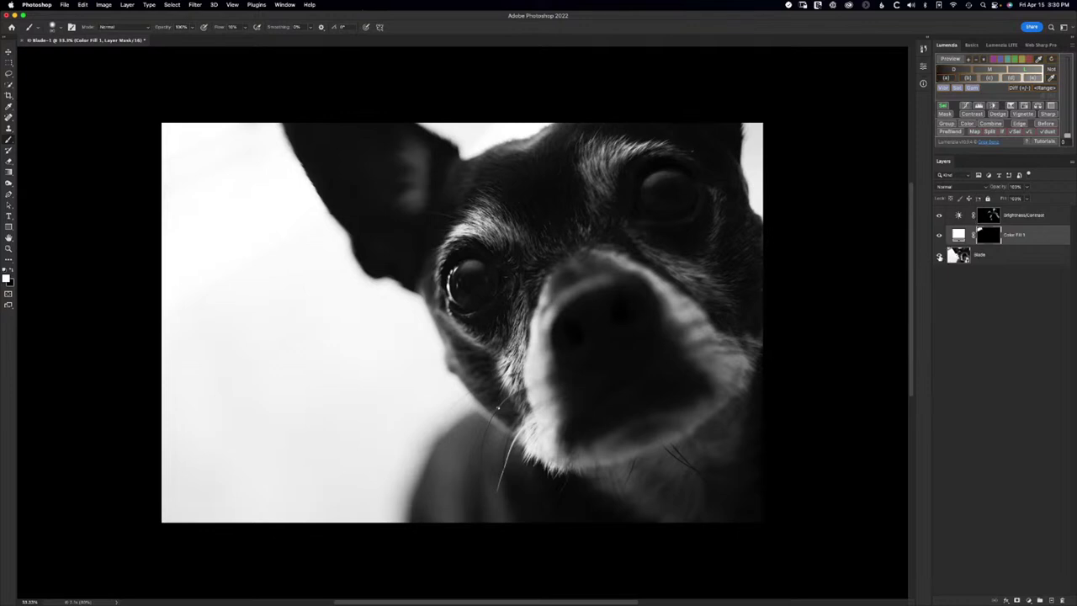
Compare the photo with adjustments off and on, then show the Color Fill 1 mask alone
left_click(940, 257, "alt")
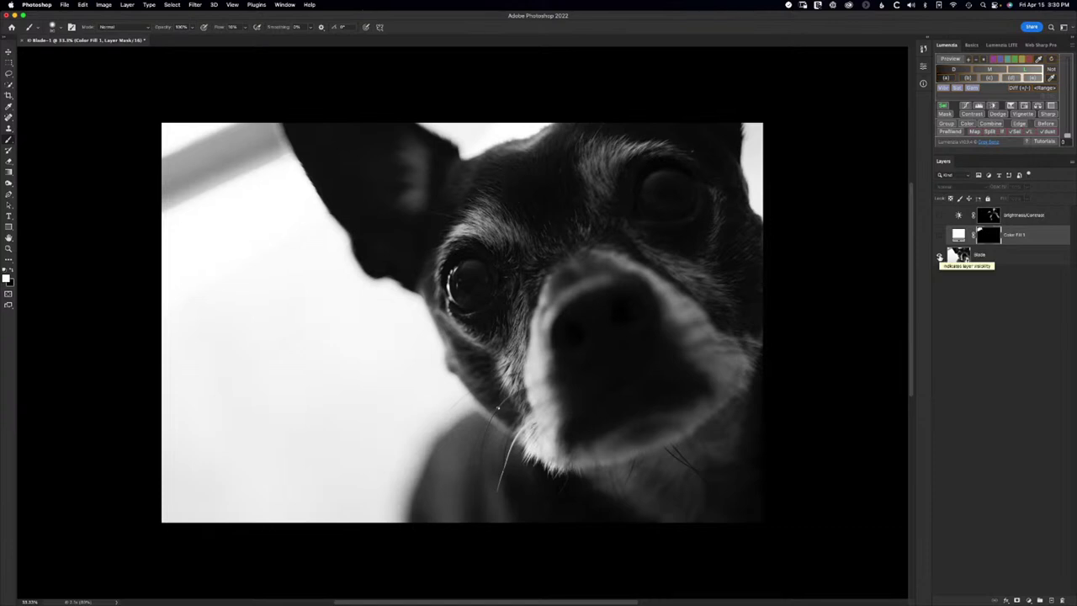
left_click(939, 256, "alt")
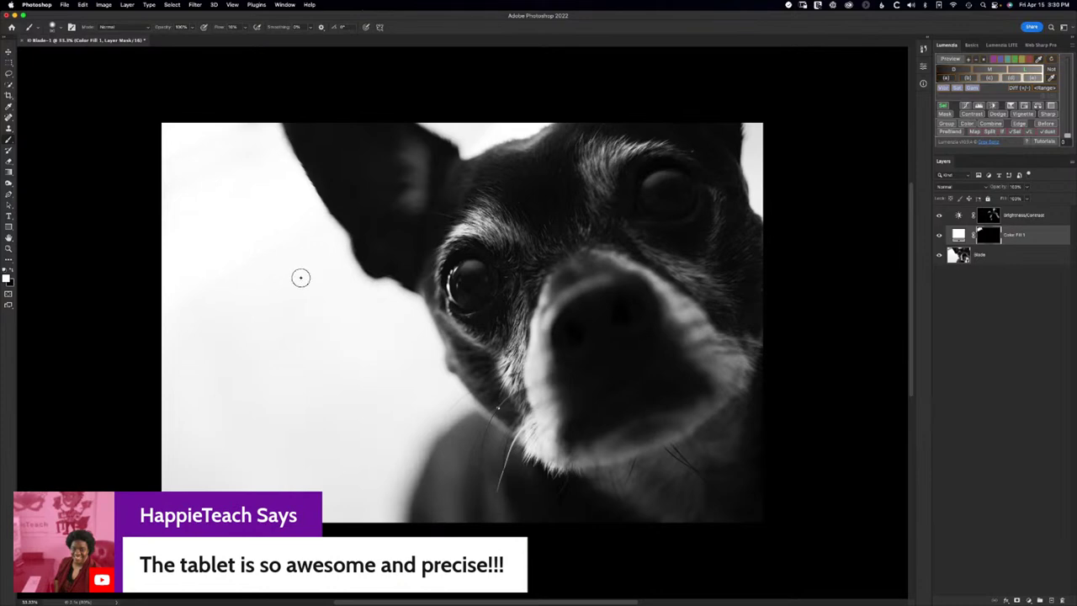
left_click(989, 238, "alt")
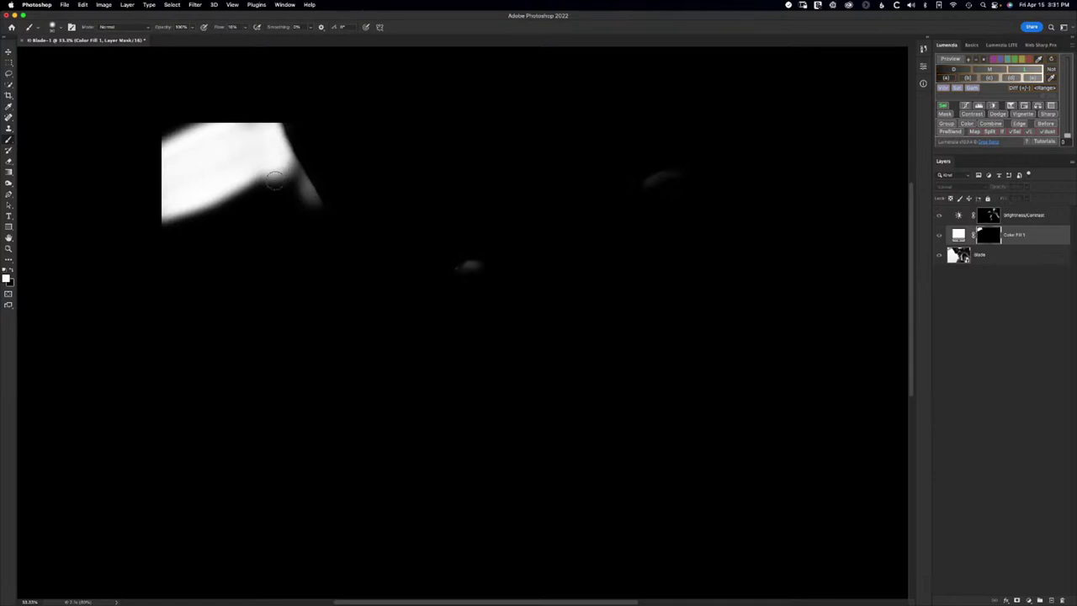
Paint out the grey spot on the Color Fill 1 mask, check its edge, then show the Brightness/Contrast mask alone
left_click(465, 270)
key("z")
left_click_drag(283, 137, 352, 214)
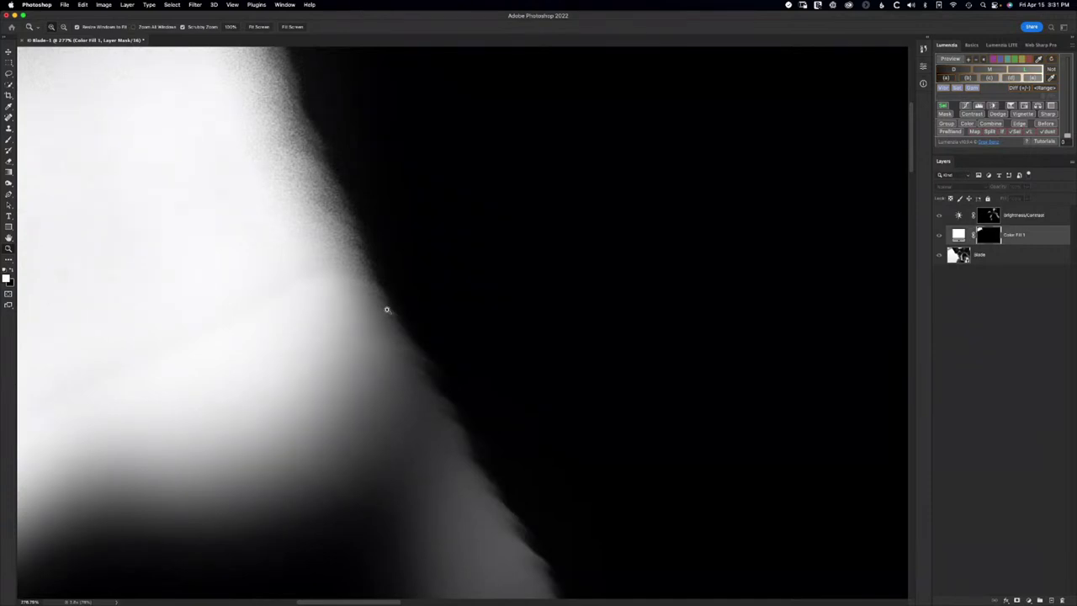
key("super+0")
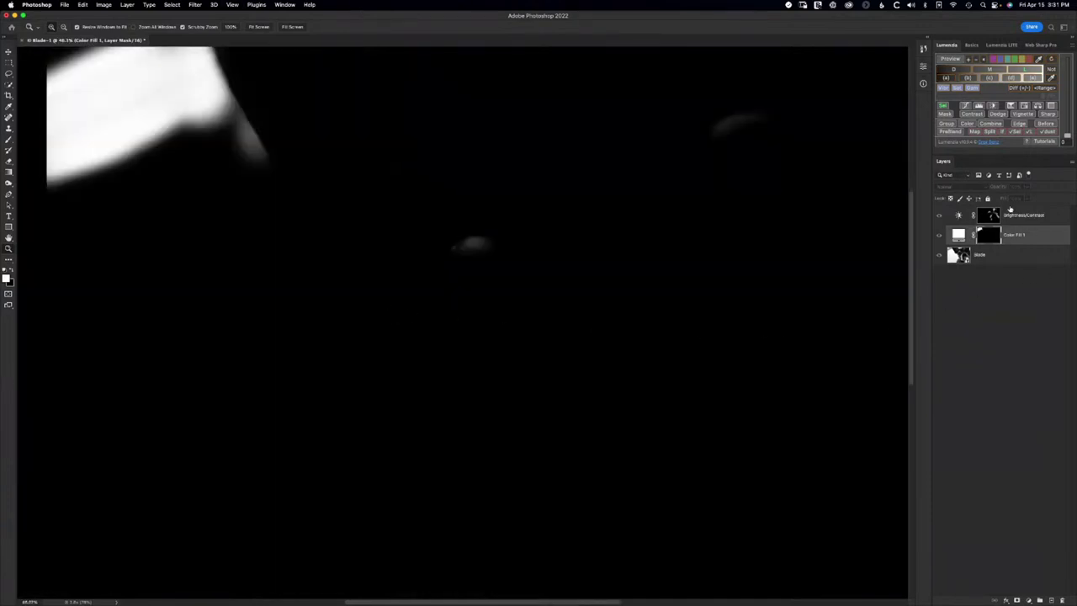
left_click(990, 217)
left_click(991, 217, "alt")
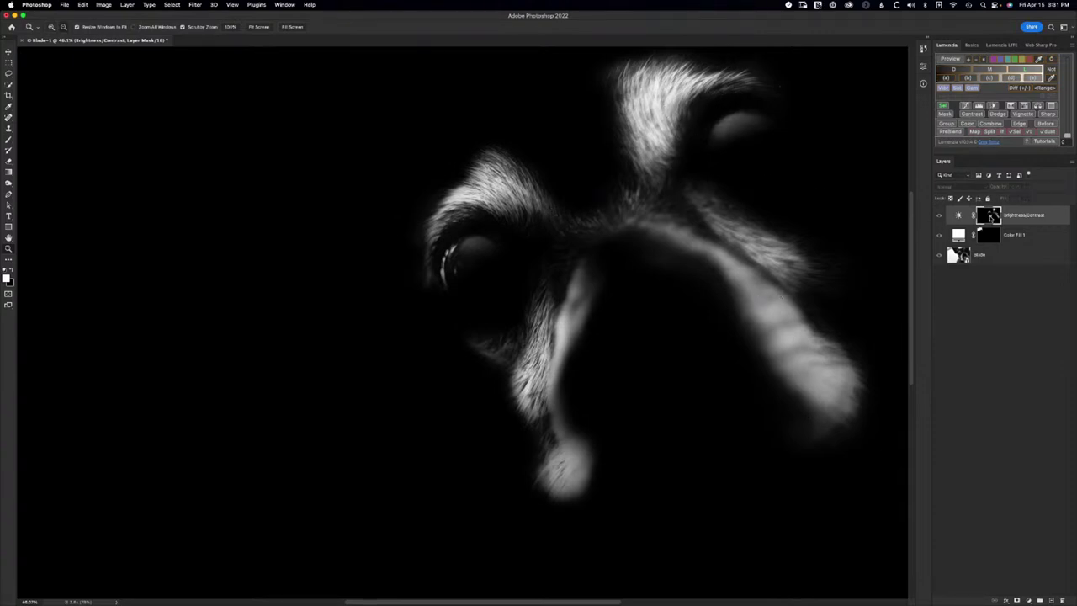
Leave mask view for the full edited dog photo and zoom out one step
left_click(994, 216, "shift")
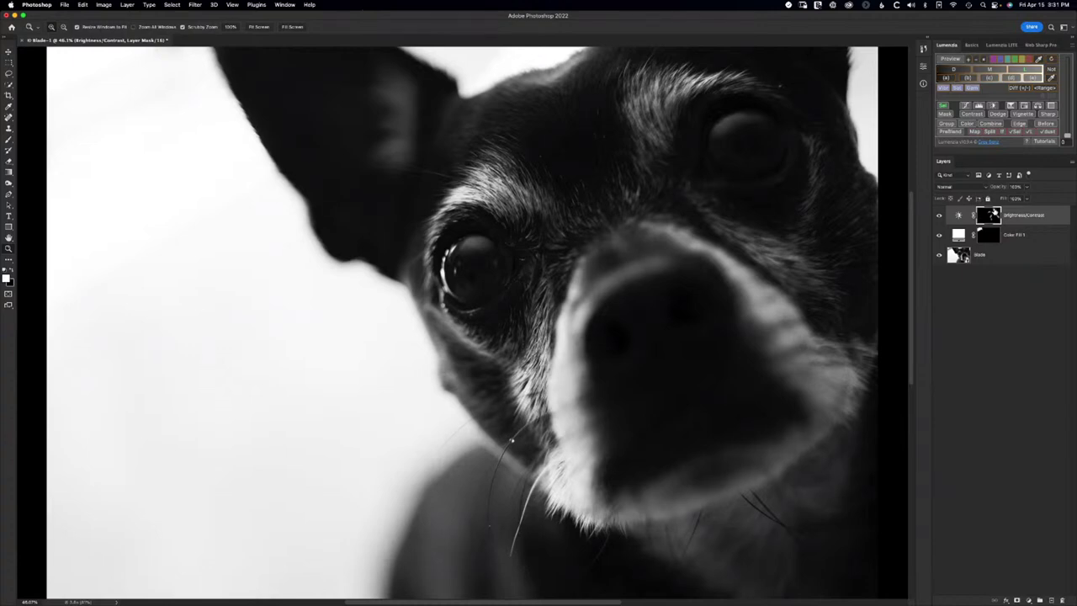
key("super+minus")
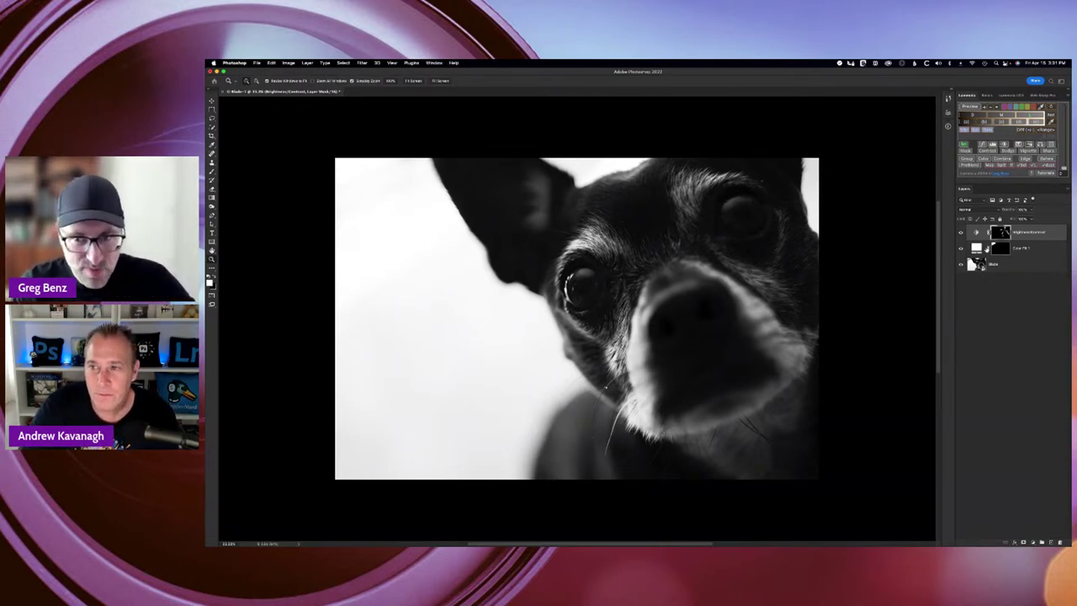
In Lightroom Classic's Grid view, open the living-room photo in Loupe view
key("super+Tab")
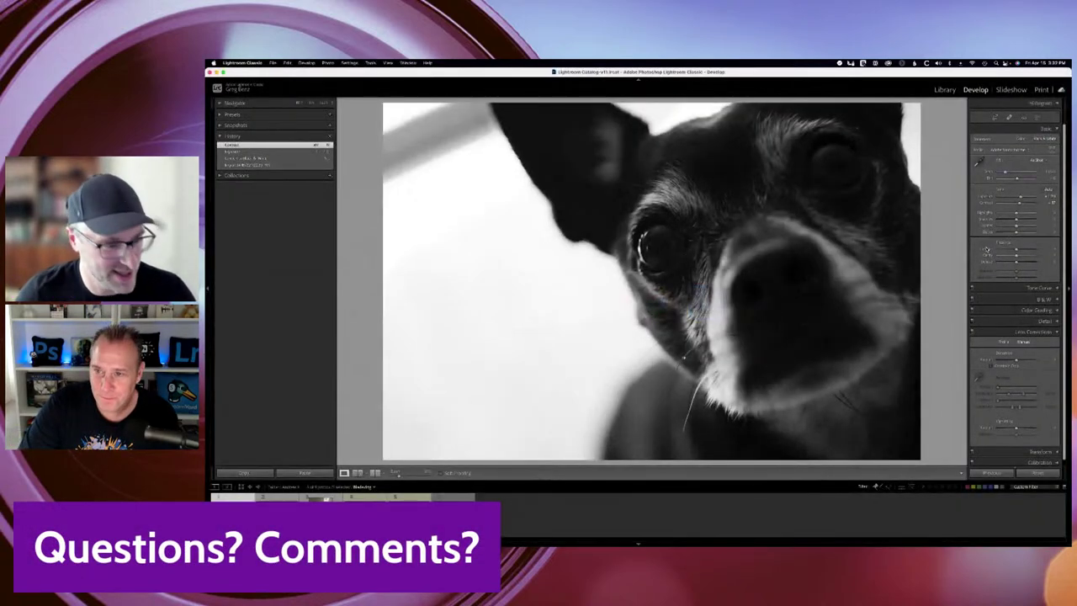
key("g")
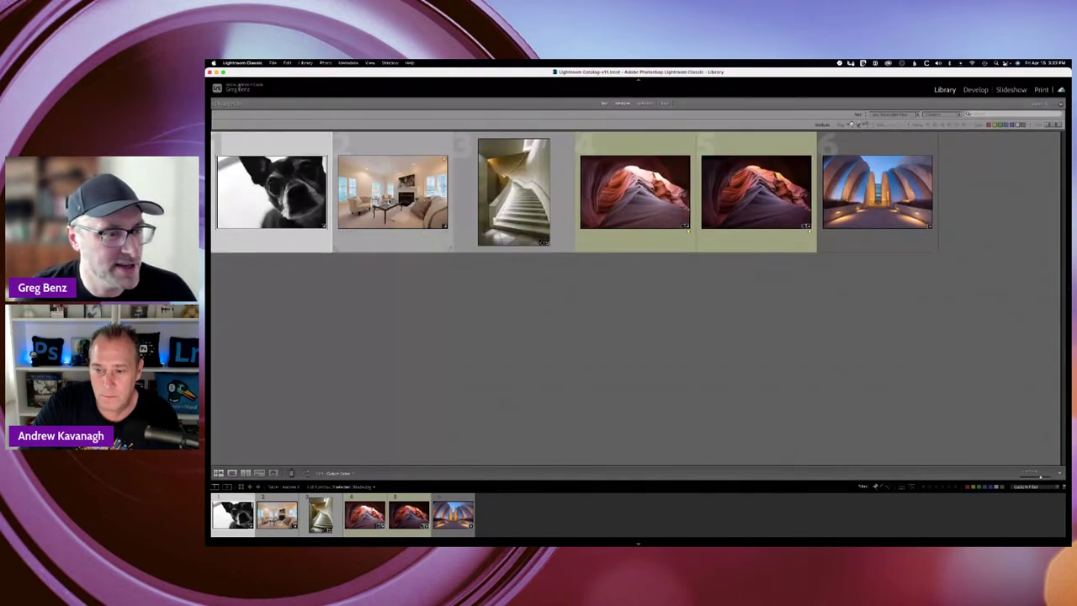
left_click(392, 192)
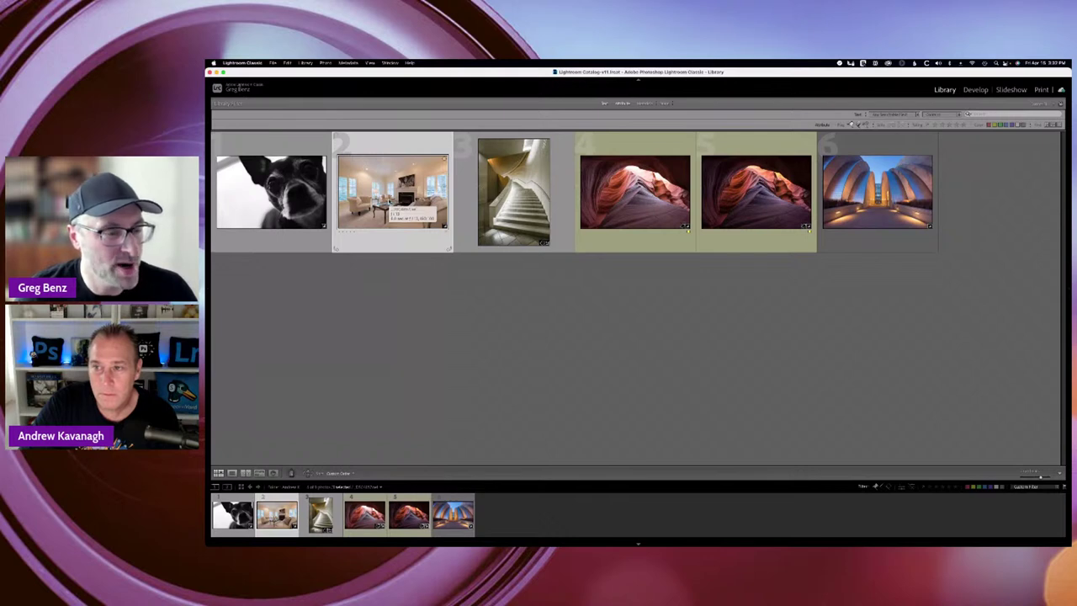
double_click(389, 199)
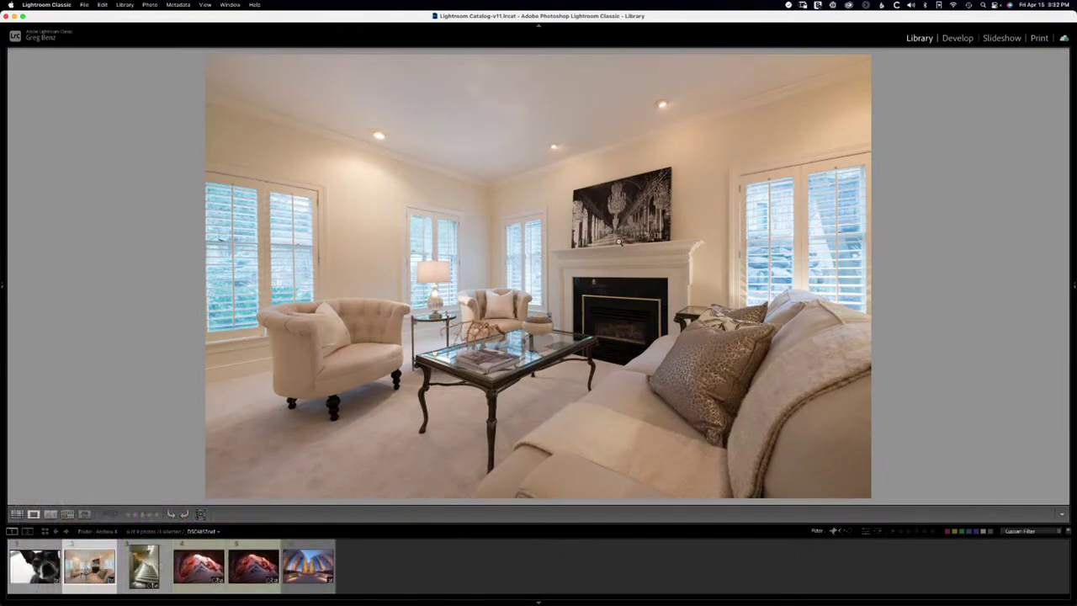
Send the living-room photo to Photoshop with Edit In > Open as Smart Object in Photoshop
right_click(682, 232)
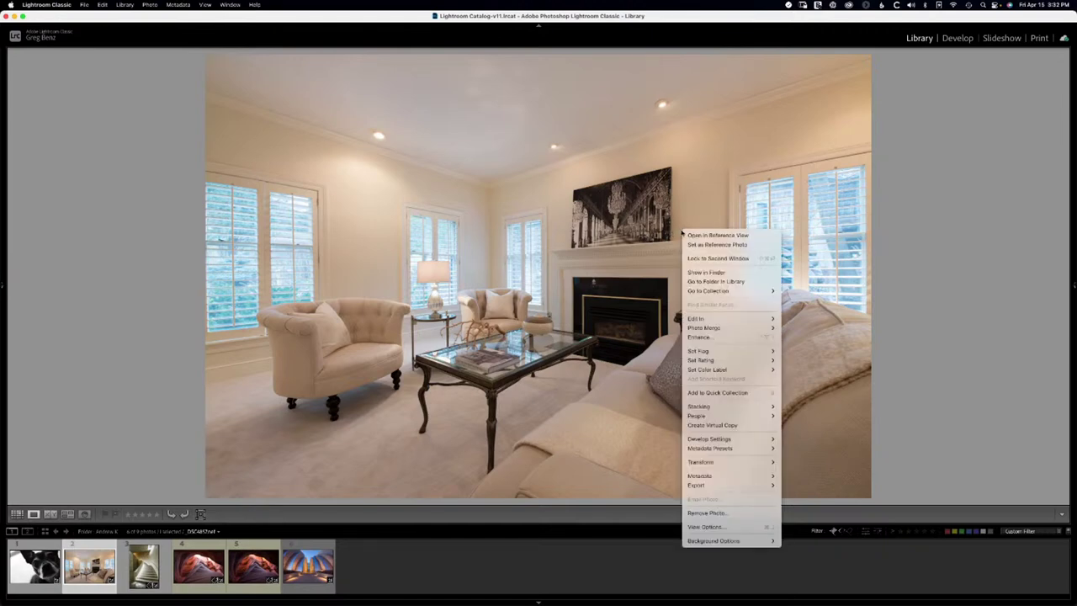
mouse_move(705, 328)
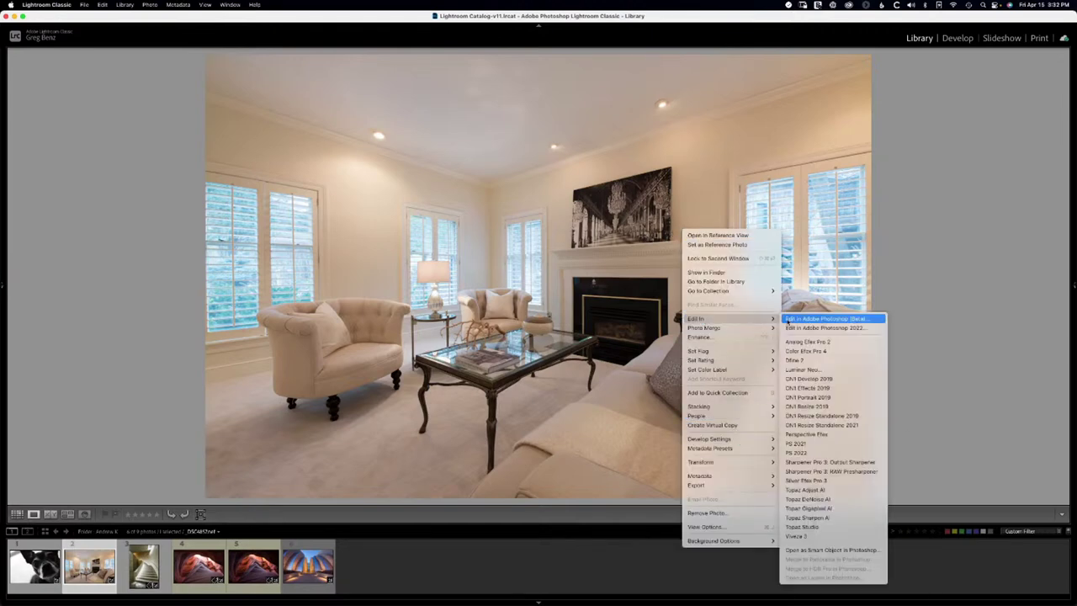
left_click(810, 554)
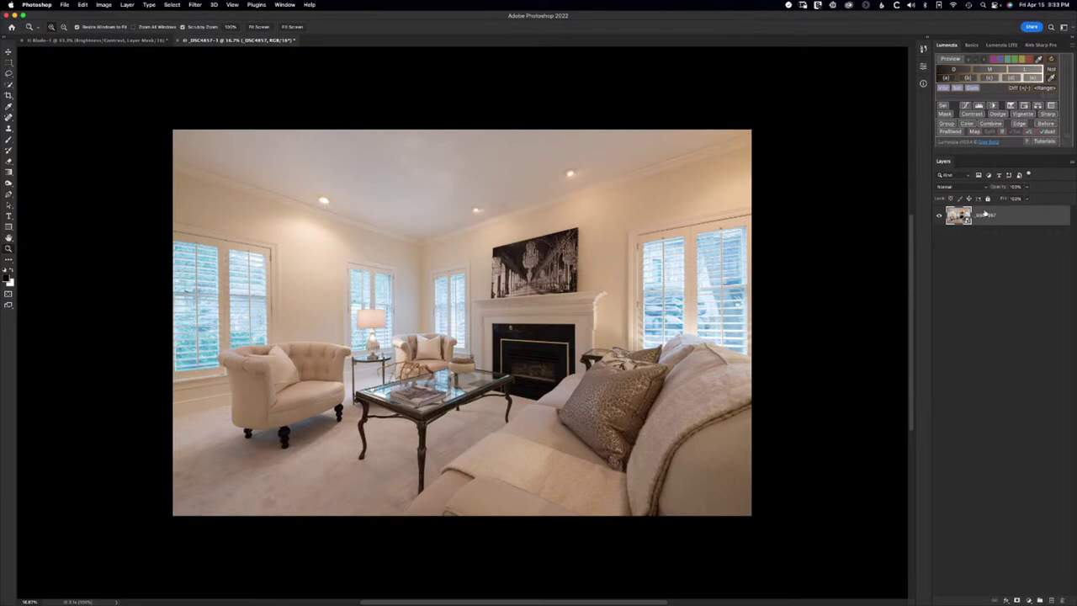
Use the extension's Basics RAW button to create an independent smart object copy and open its Camera Raw settings
right_click(985, 215)
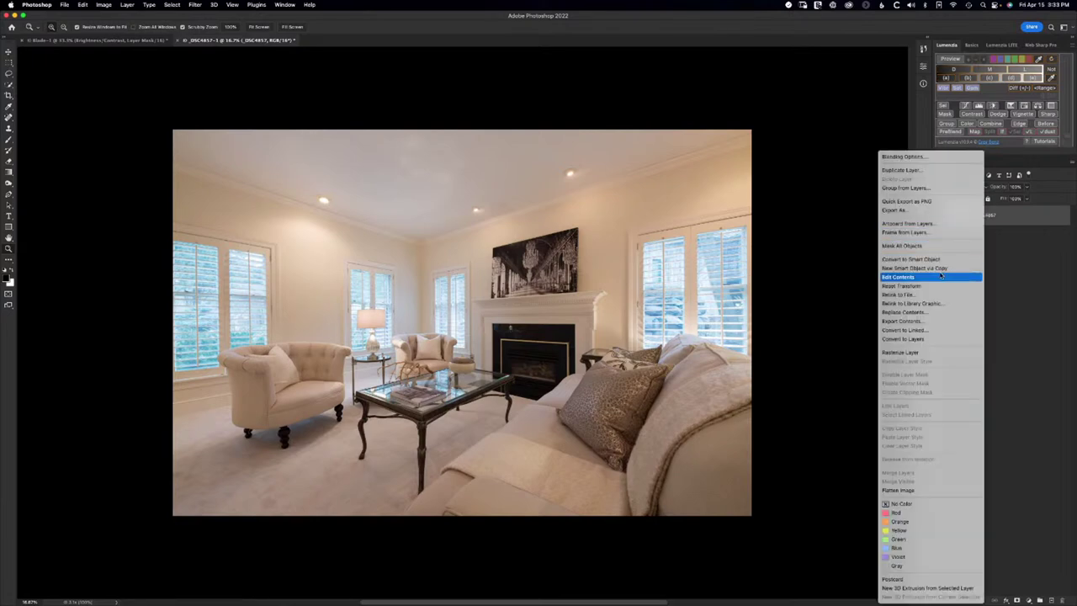
left_click(1010, 265)
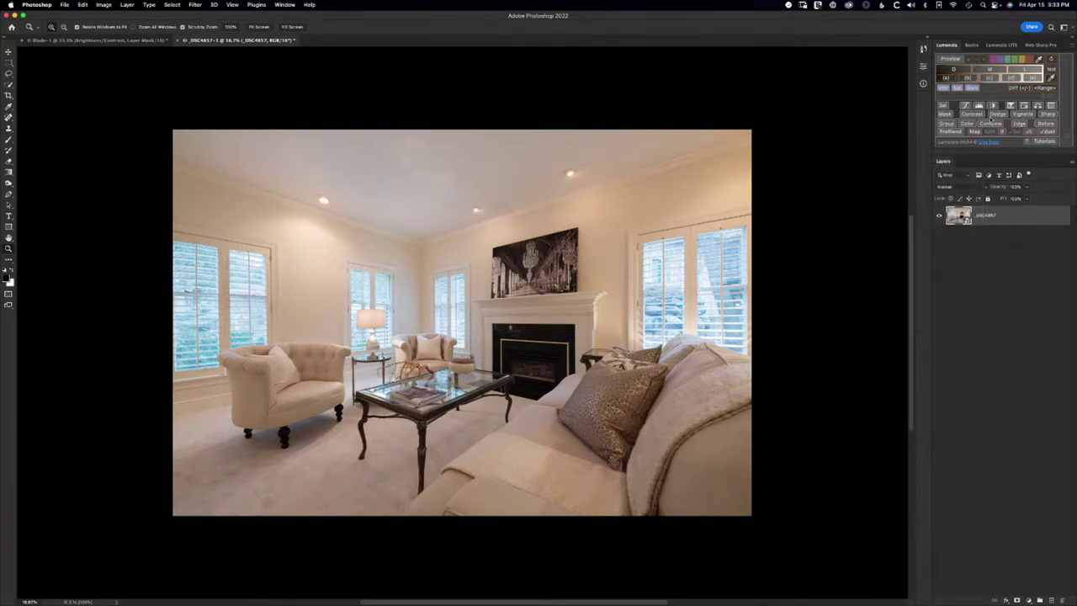
left_click(972, 44)
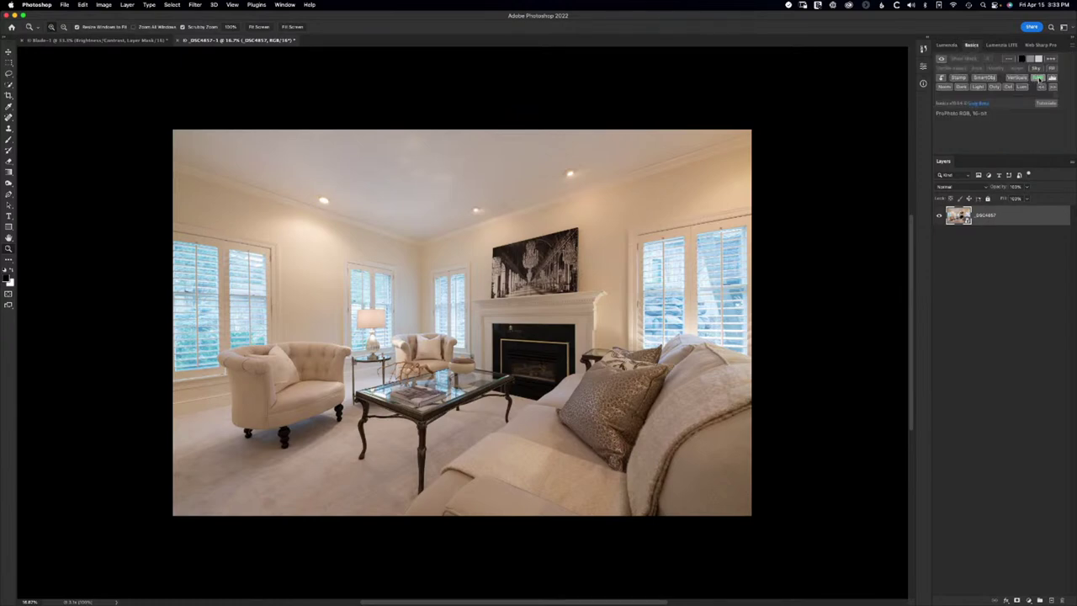
left_click(1039, 77)
left_click(1037, 78)
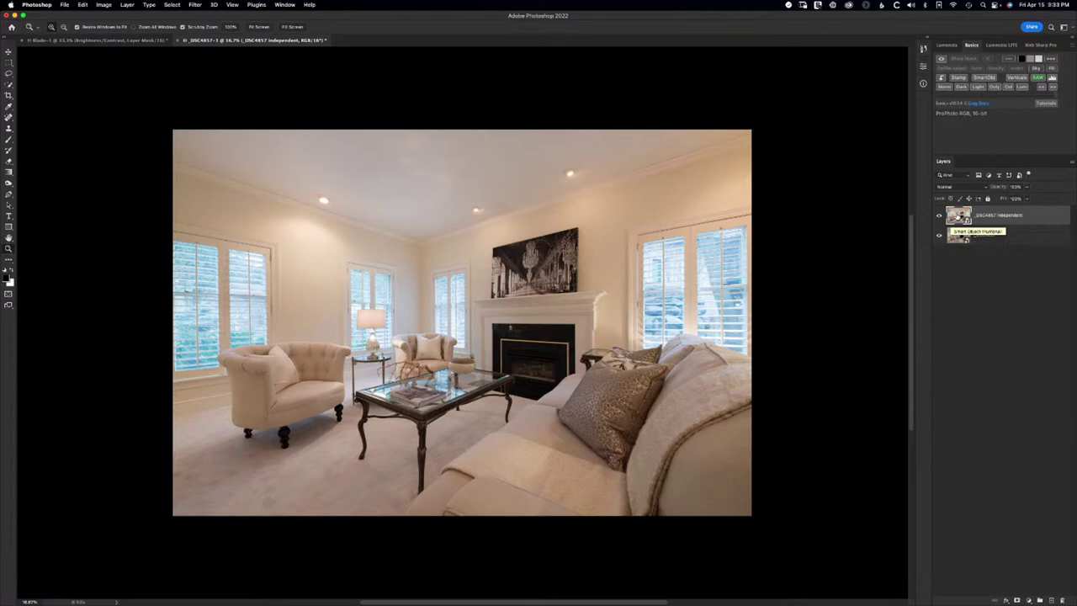
double_click(958, 217)
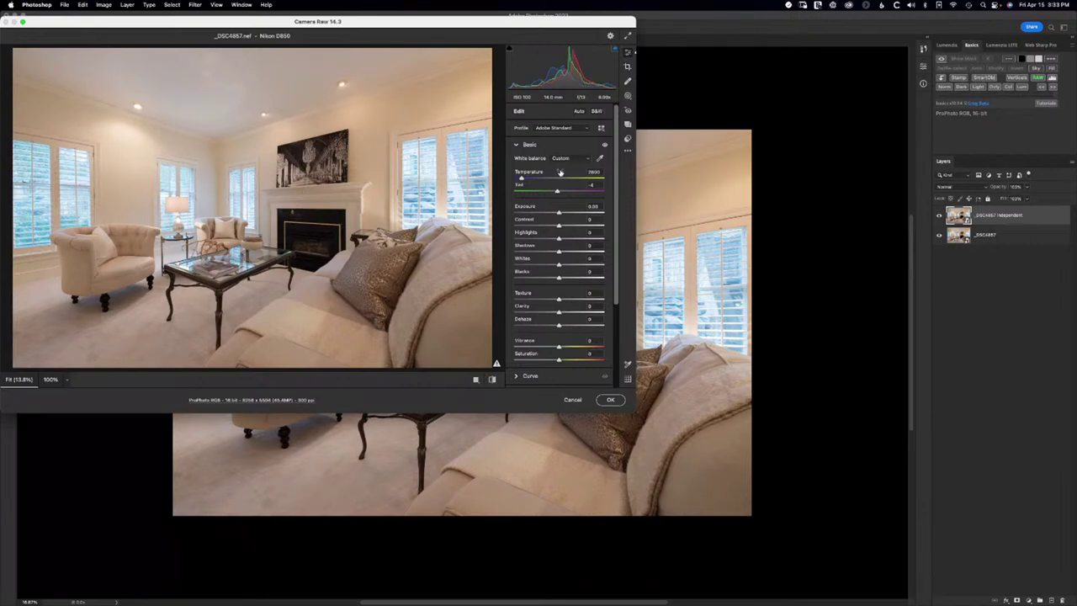
Sample the window trim to set white balance to Temperature 5300, Tint +1, then hide the warmed copy
left_click(597, 160)
left_click(412, 190)
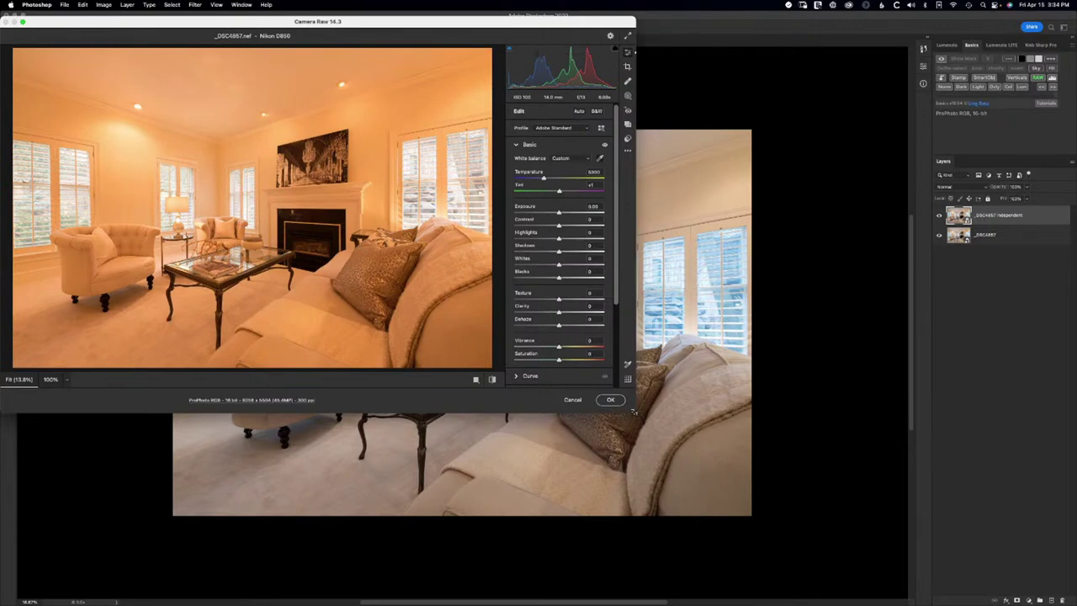
left_click_drag(636, 413, 969, 565)
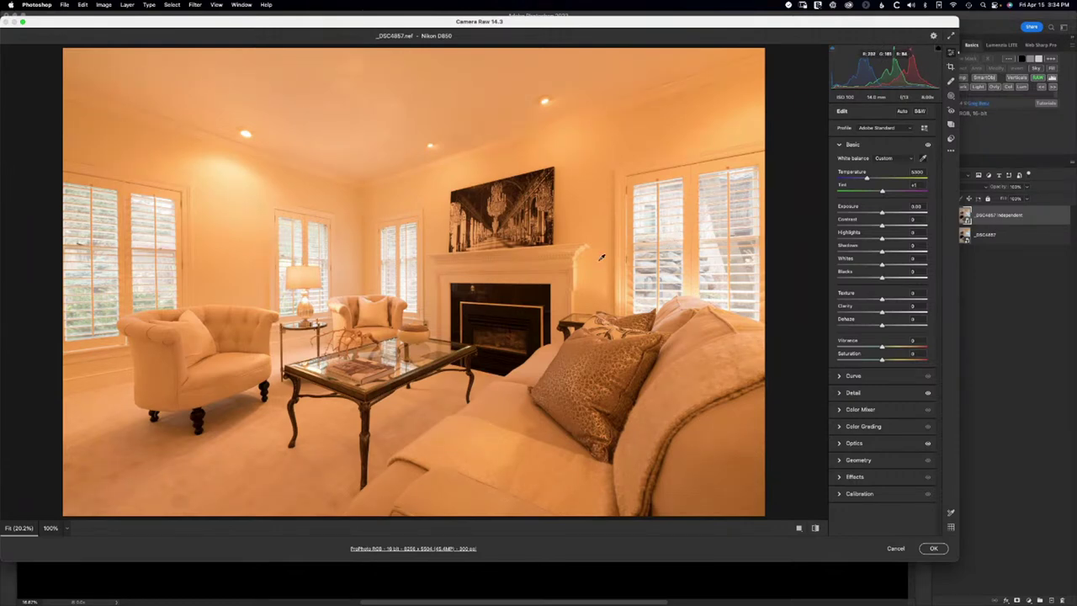
left_click(933, 547)
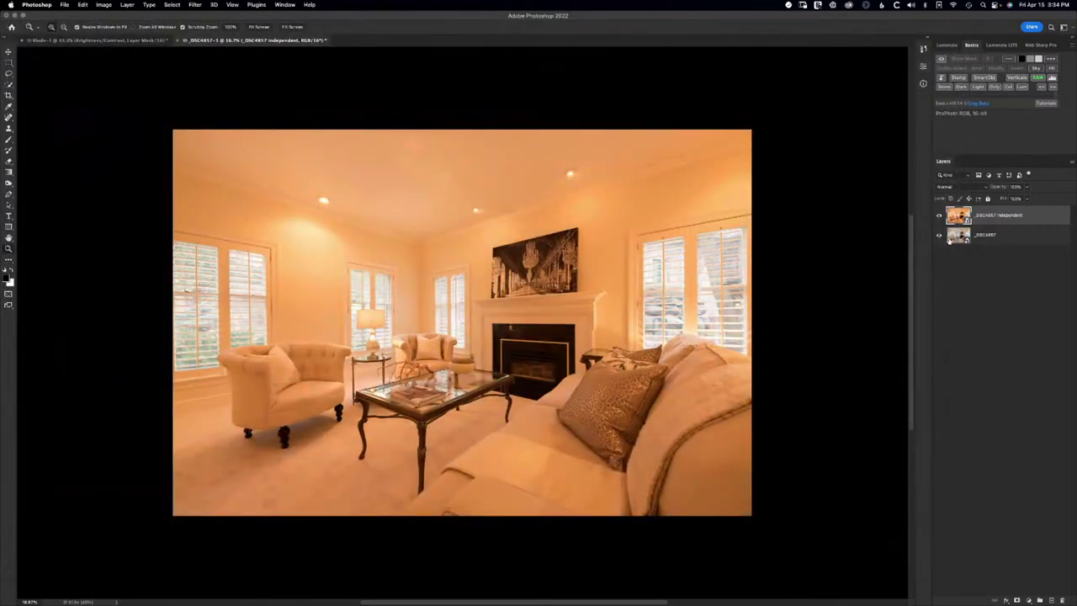
left_click(939, 217)
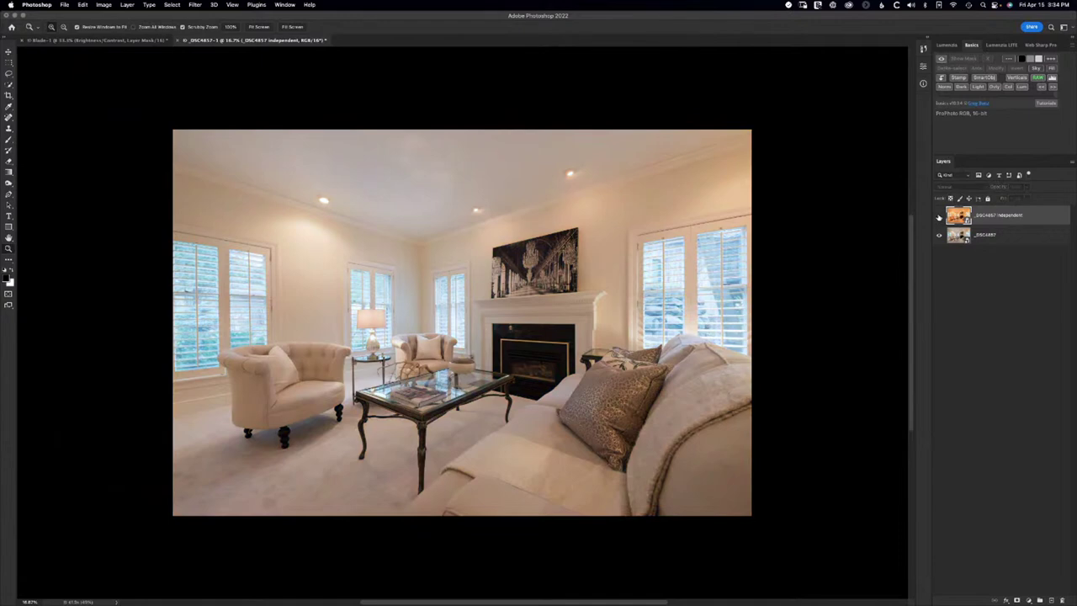
Compare the warmed copy against the neutral original, leave it hidden, and bring up the Lumenzia tools
left_click(939, 217)
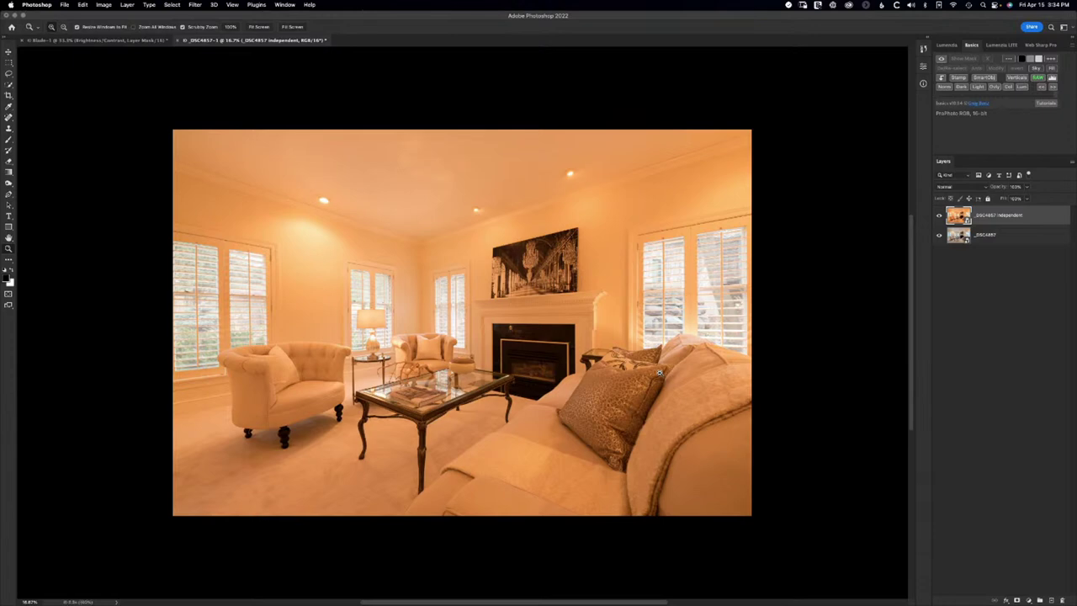
left_click(938, 219)
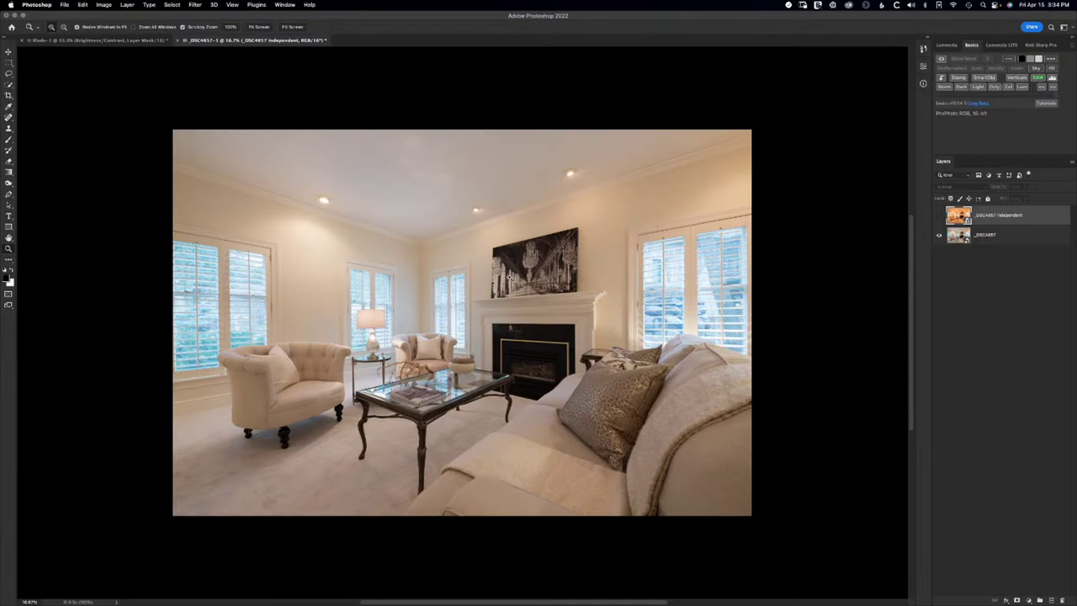
left_click(947, 46)
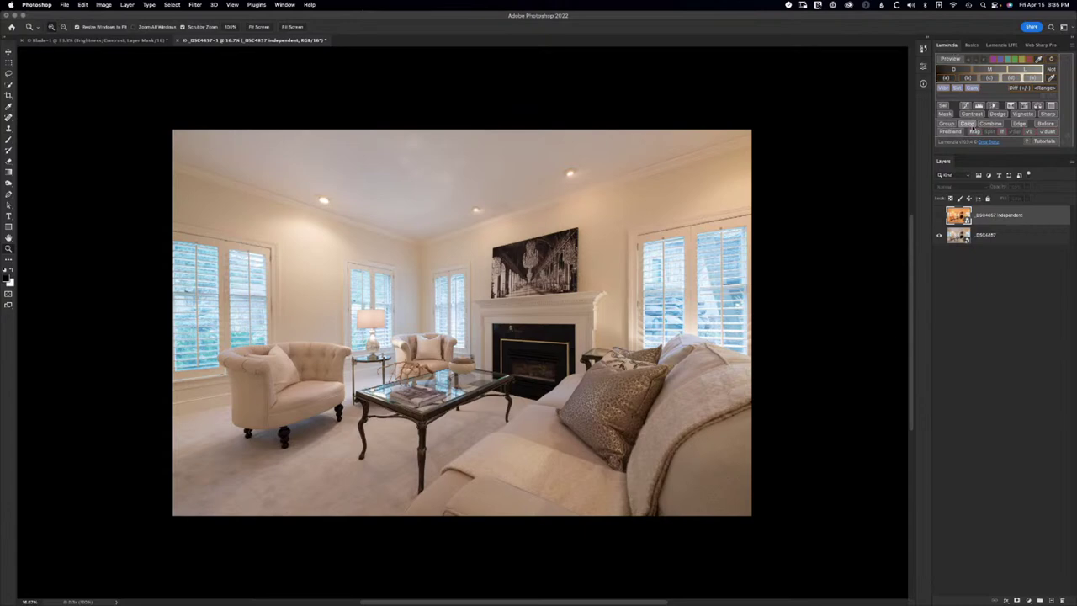
Add a Lumenzia Color mask from Cyan and Blue tones to the warm layer and view it alone
left_click(967, 124)
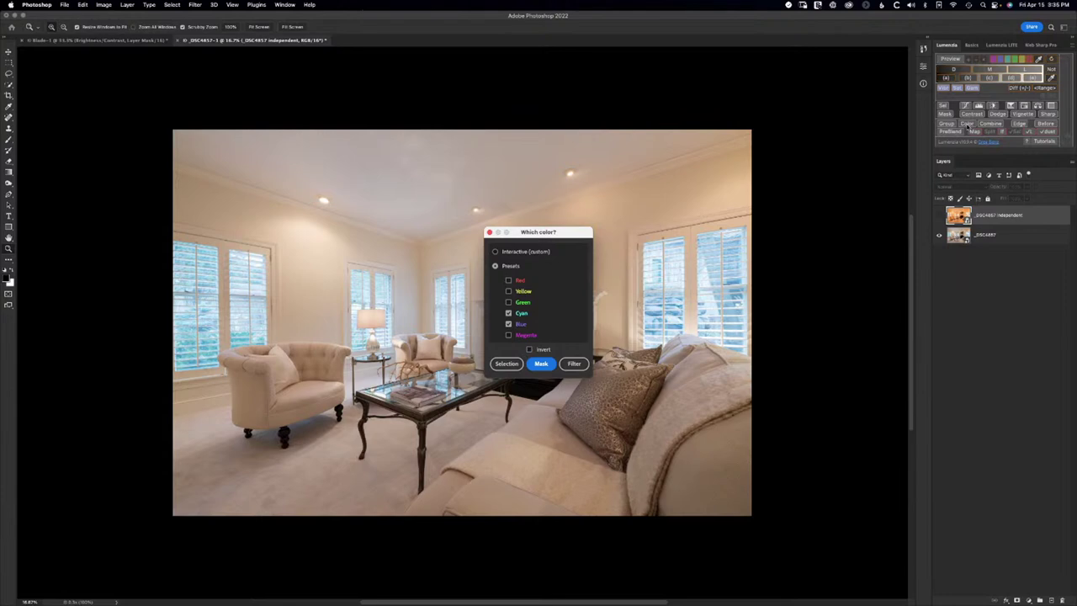
left_click_drag(566, 232, 840, 184)
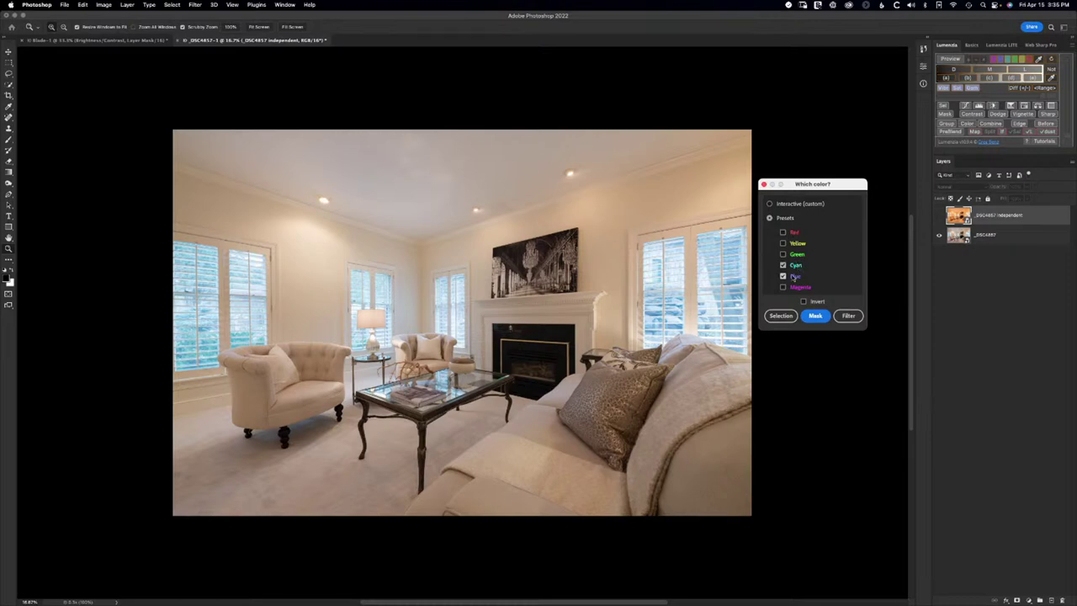
left_click(815, 316)
left_click(812, 316)
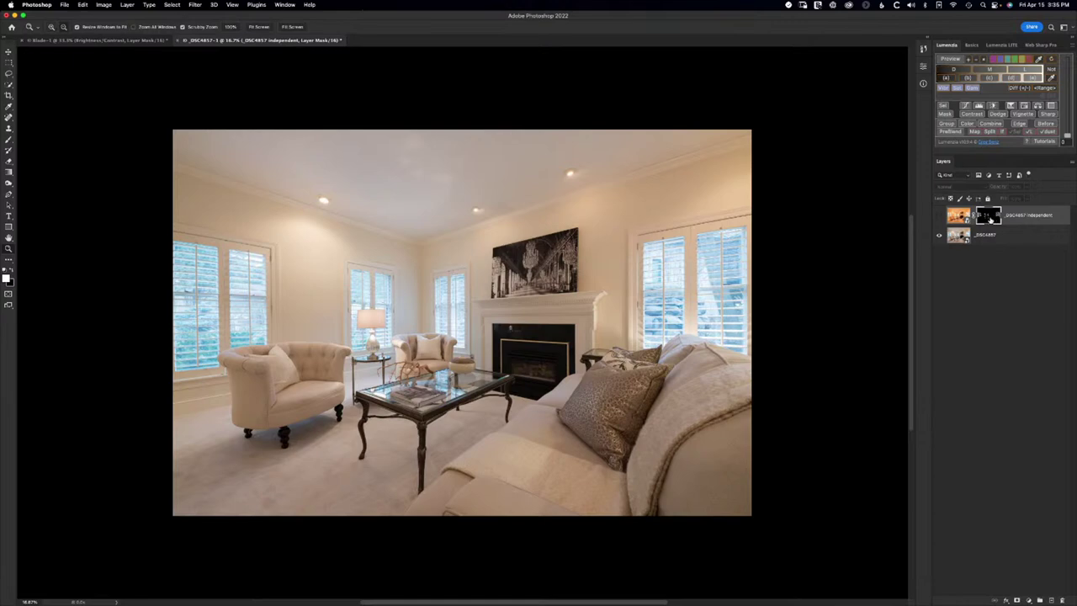
left_click(991, 217, "alt")
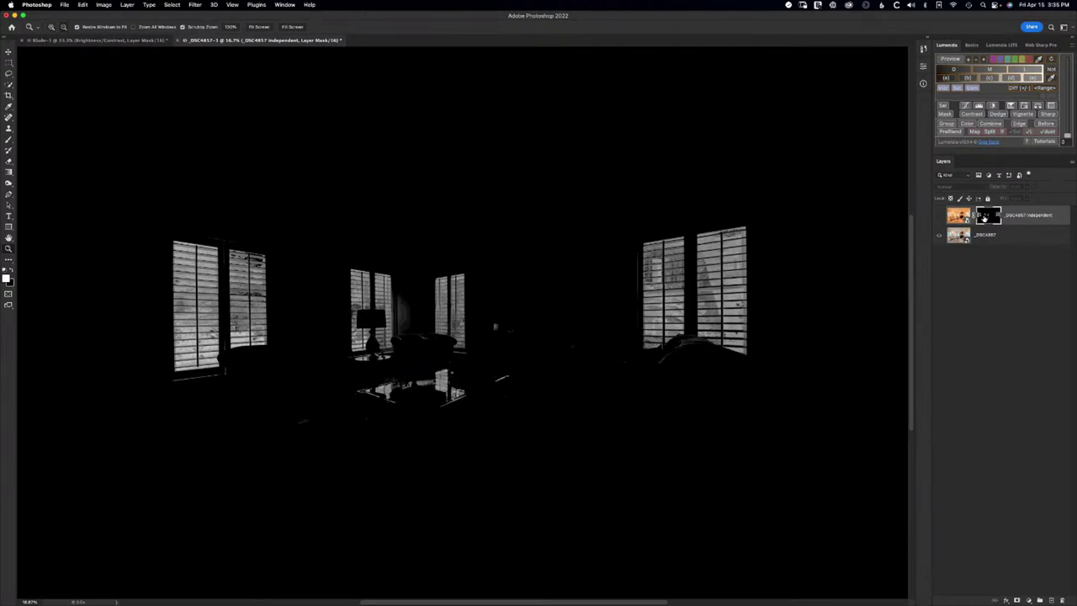
Return to the colour view, toggle the warm layer to compare the windows, then fit the photo on screen
left_click(982, 217, "alt")
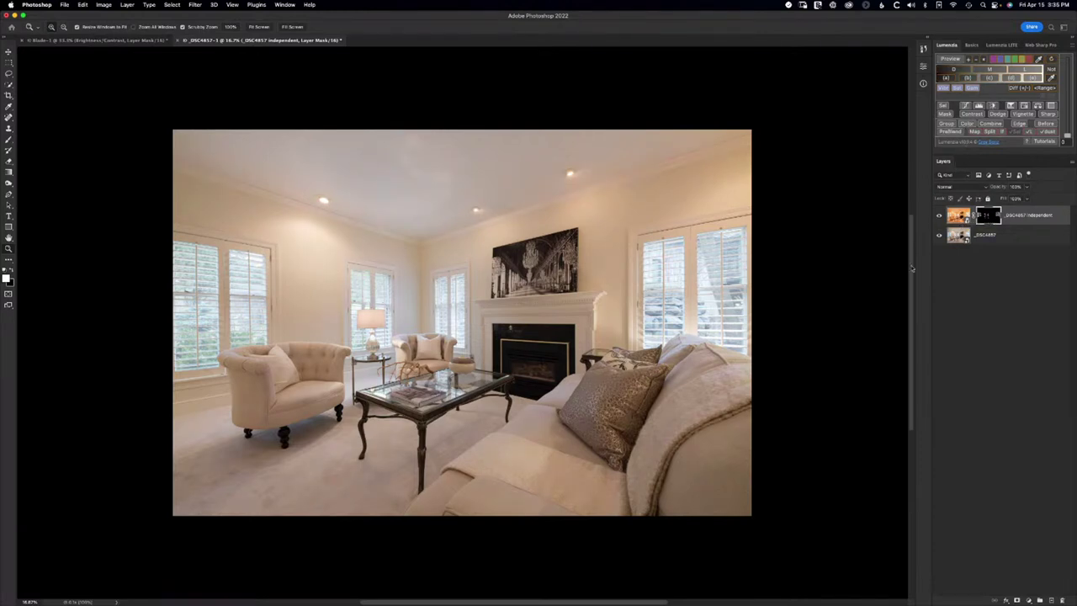
left_click_drag(652, 289, 327, 365)
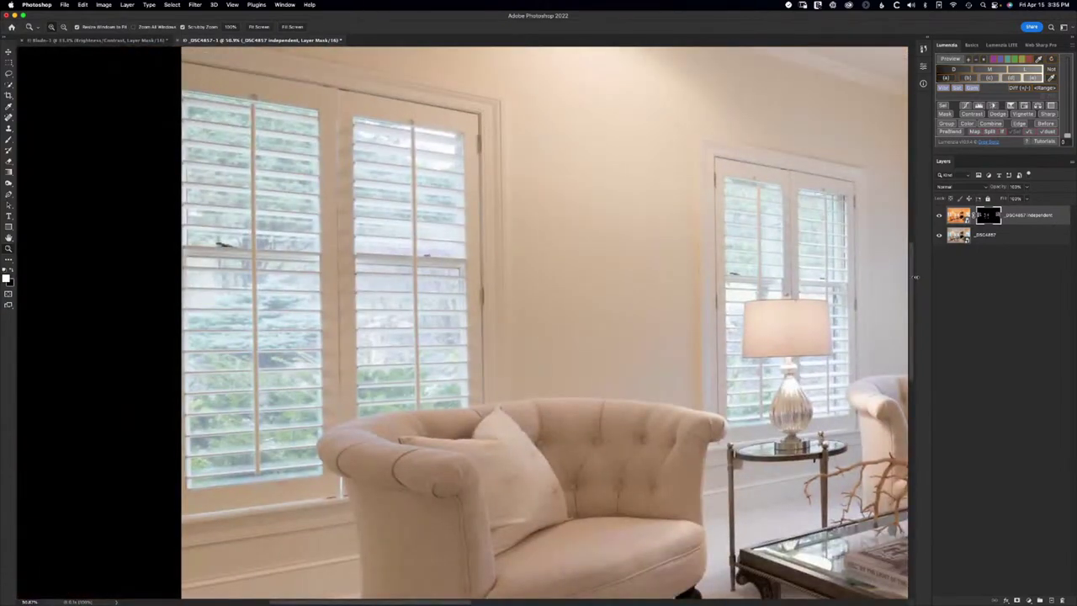
left_click(939, 216)
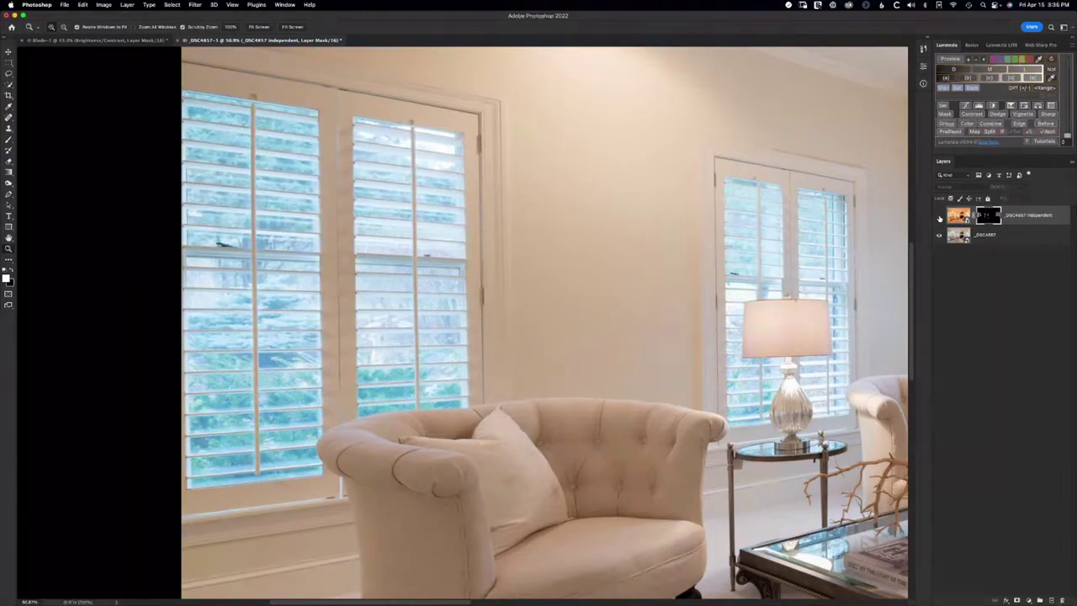
left_click(940, 217)
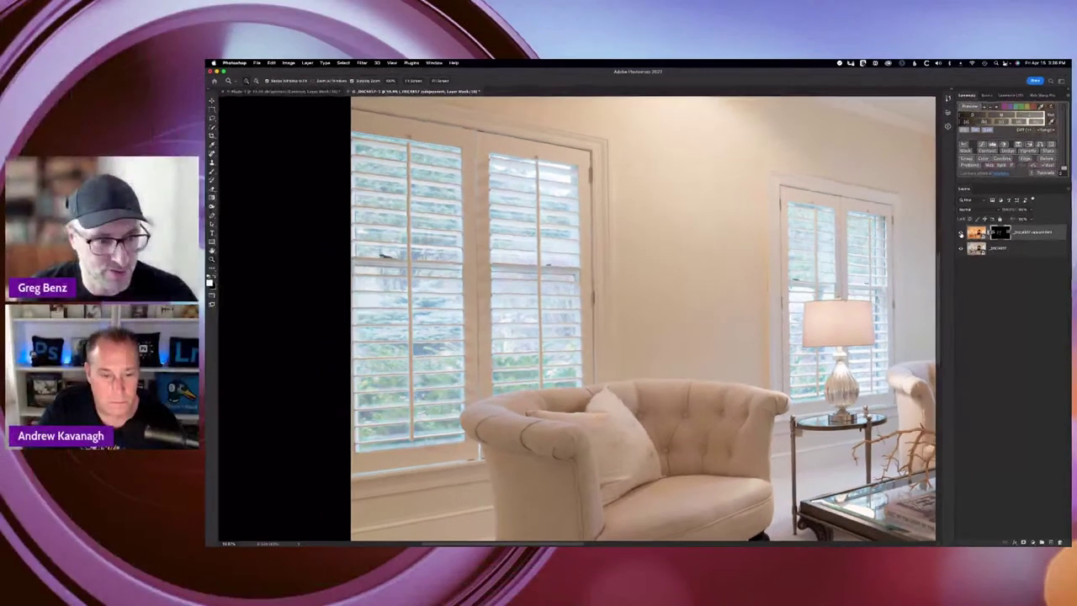
left_click_drag(746, 342, 681, 315)
left_click(753, 313, "alt")
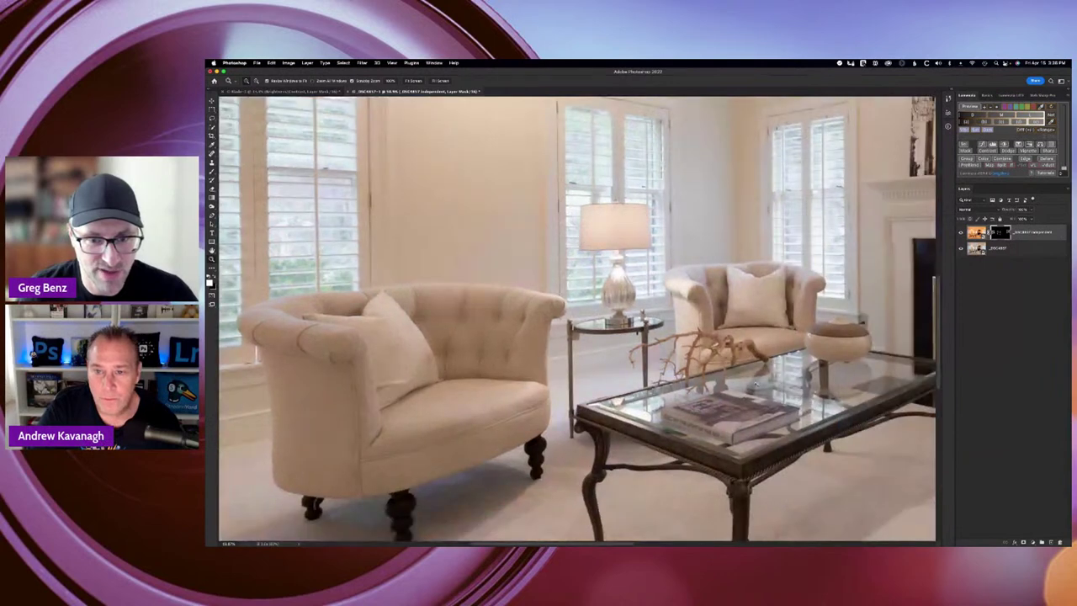
left_click(961, 233)
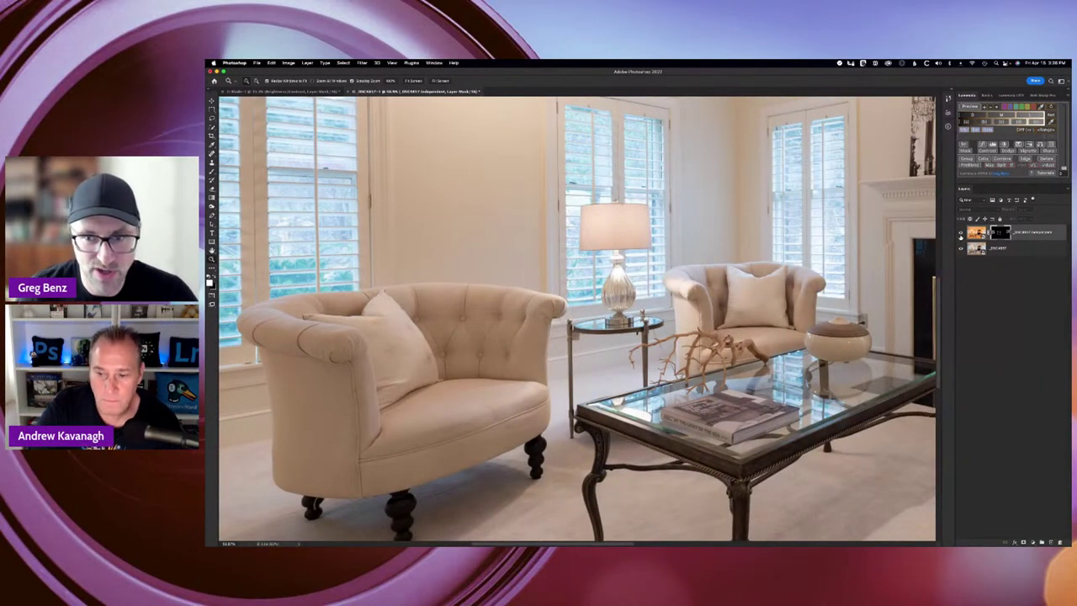
key("super+0")
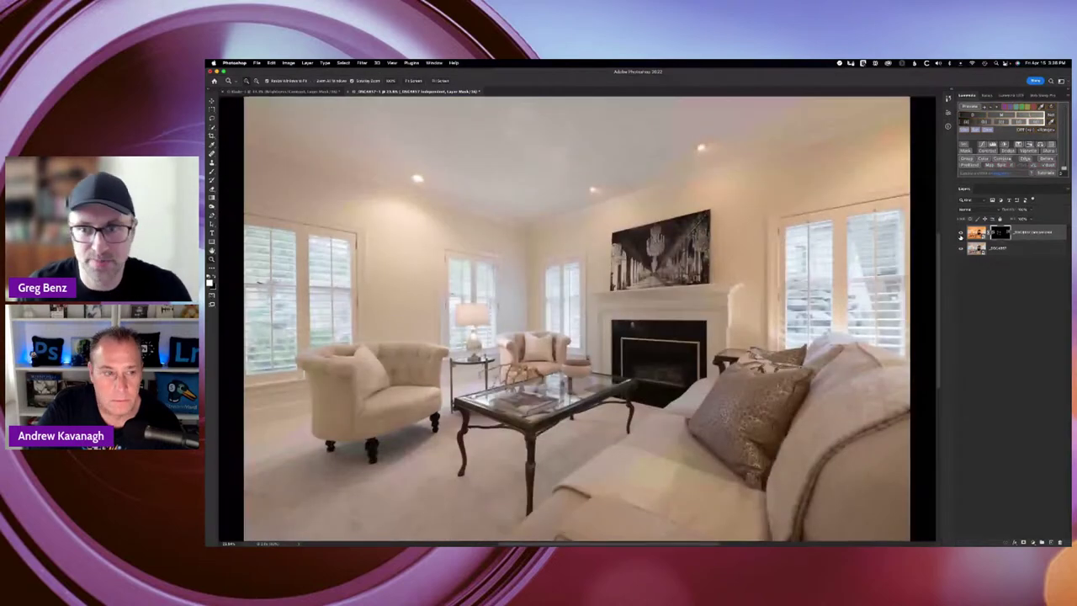
key("super+minus")
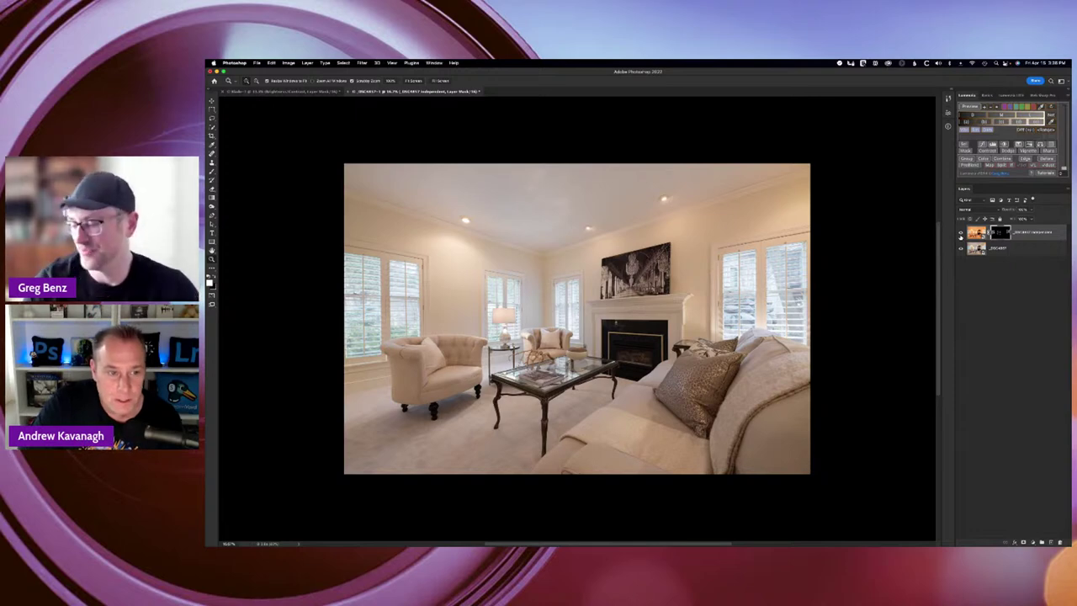
From Lightroom Classic, open the curved staircase photo in Photoshop as a smart object
key("super+Tab")
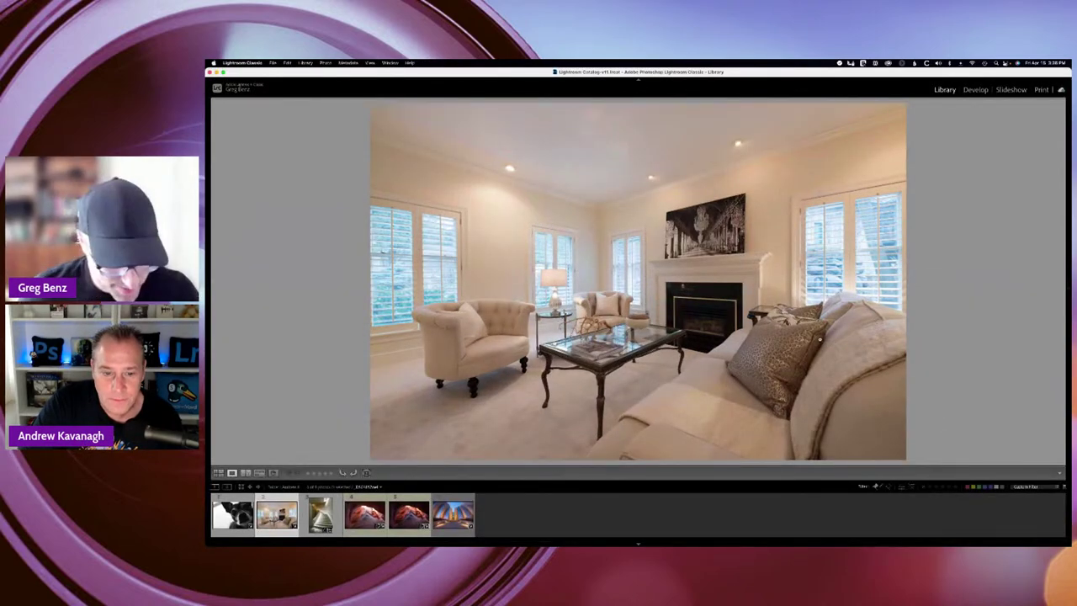
key("g")
left_click(525, 192)
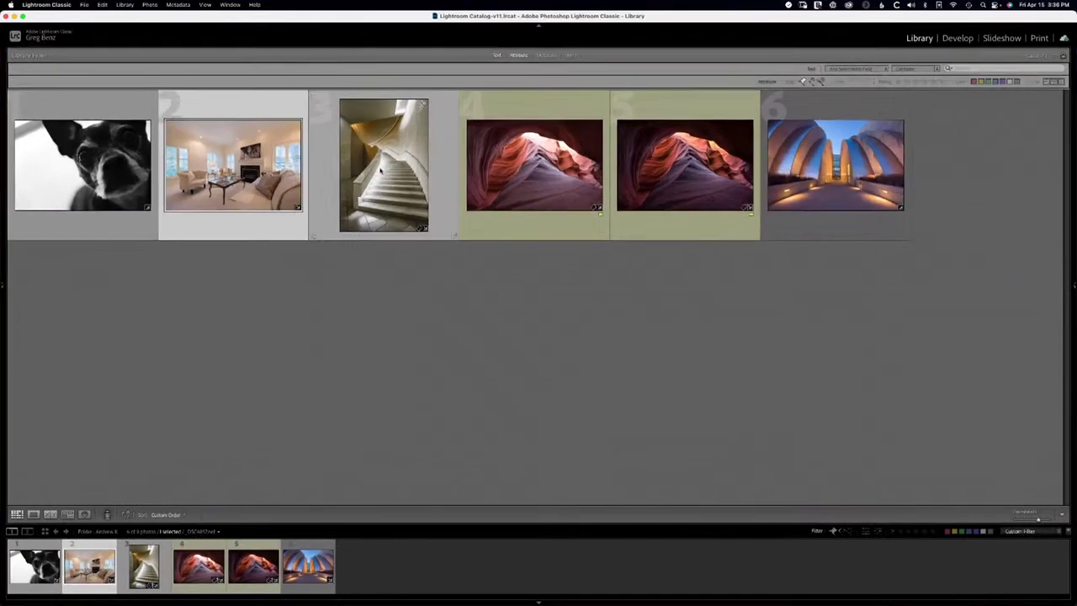
right_click(393, 169)
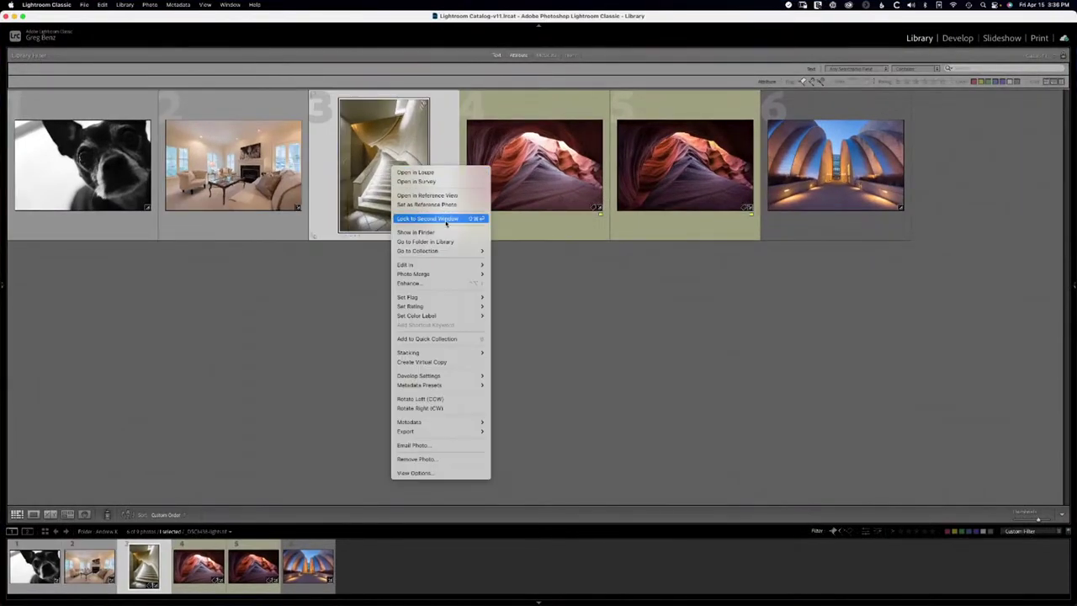
mouse_move(447, 265)
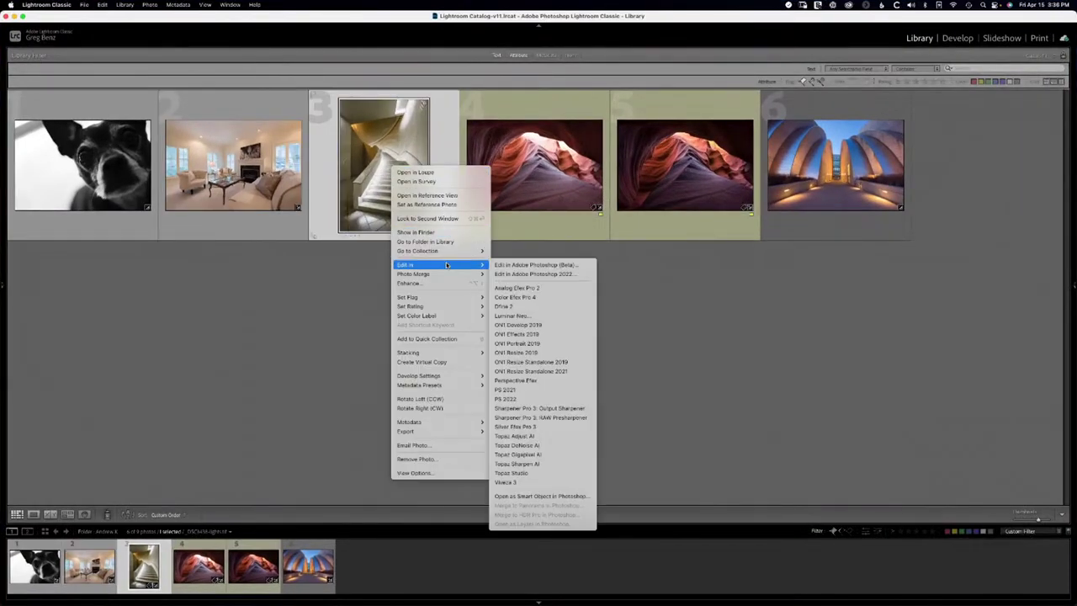
left_click(557, 495)
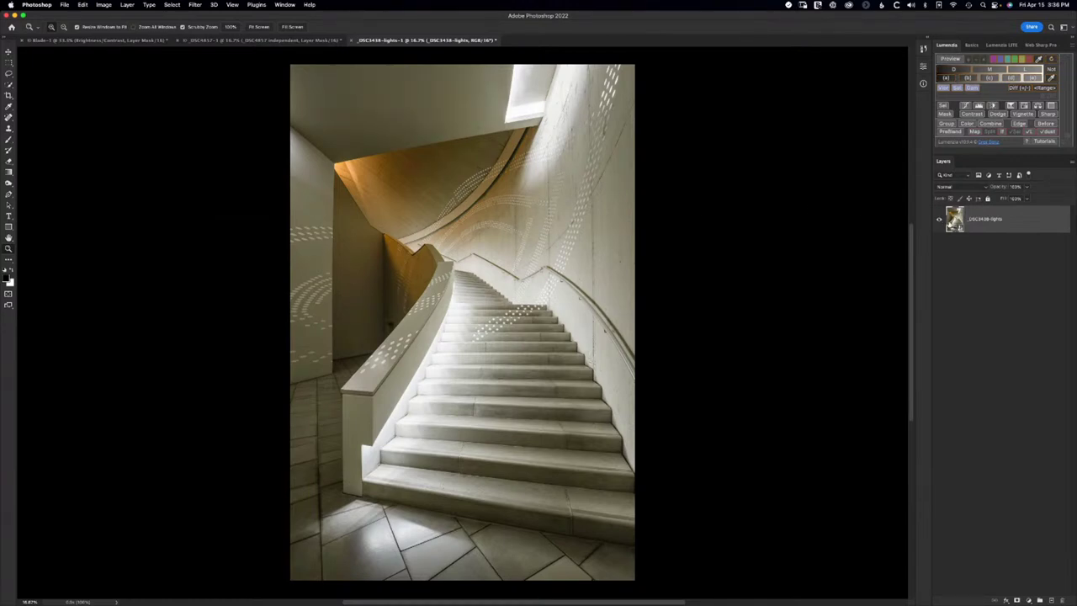
left_click(973, 46)
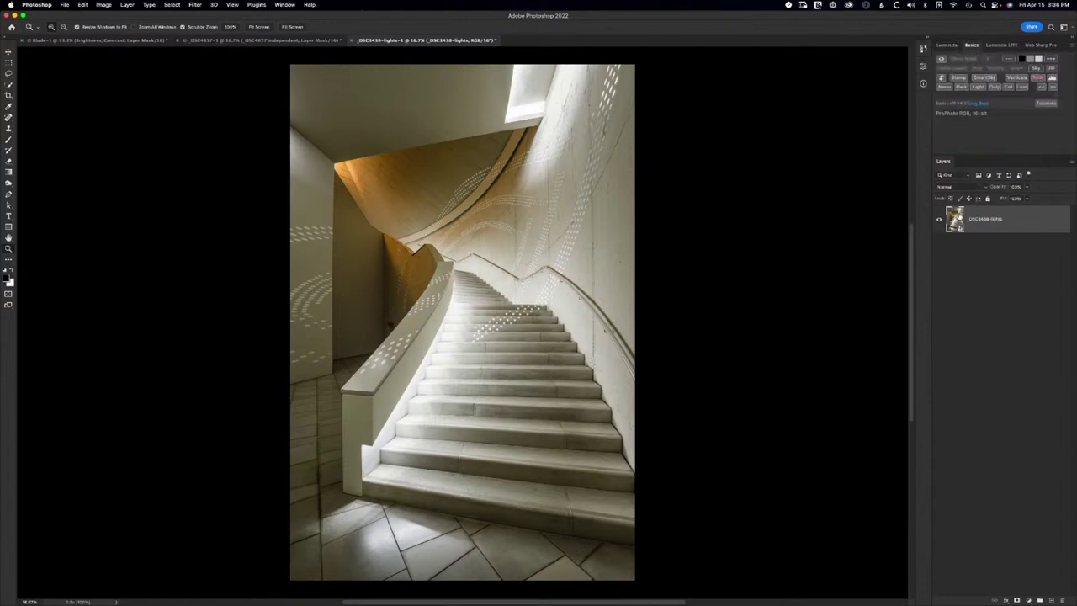
left_click(949, 46)
left_click(969, 47)
left_click(946, 46)
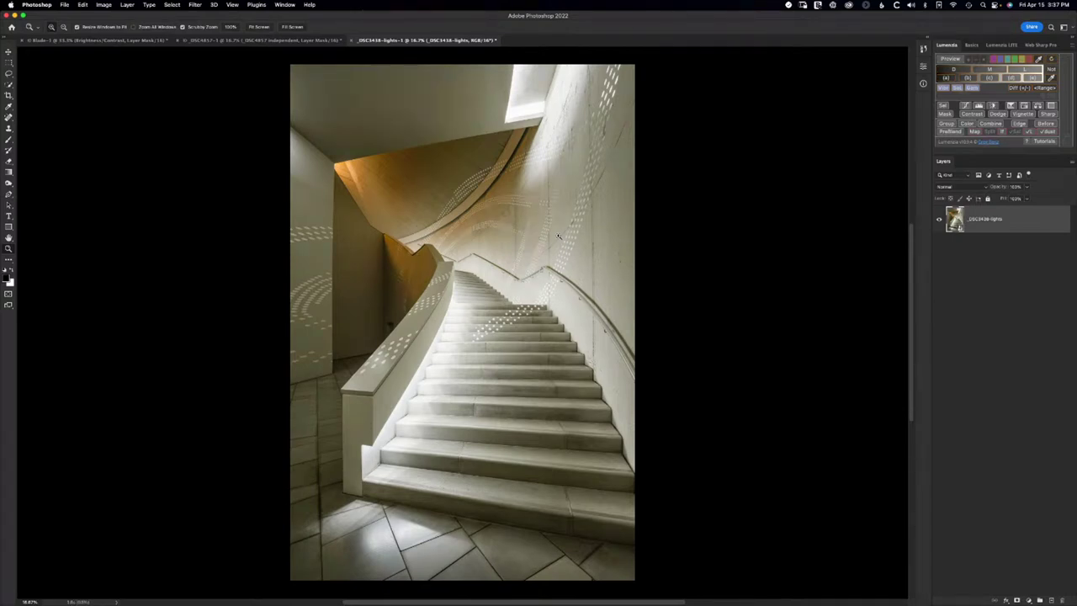
Build a Lumenzia Diff(+/-) Lighter(+) preview showing the staircase as white edge lines on black
left_click(1022, 89)
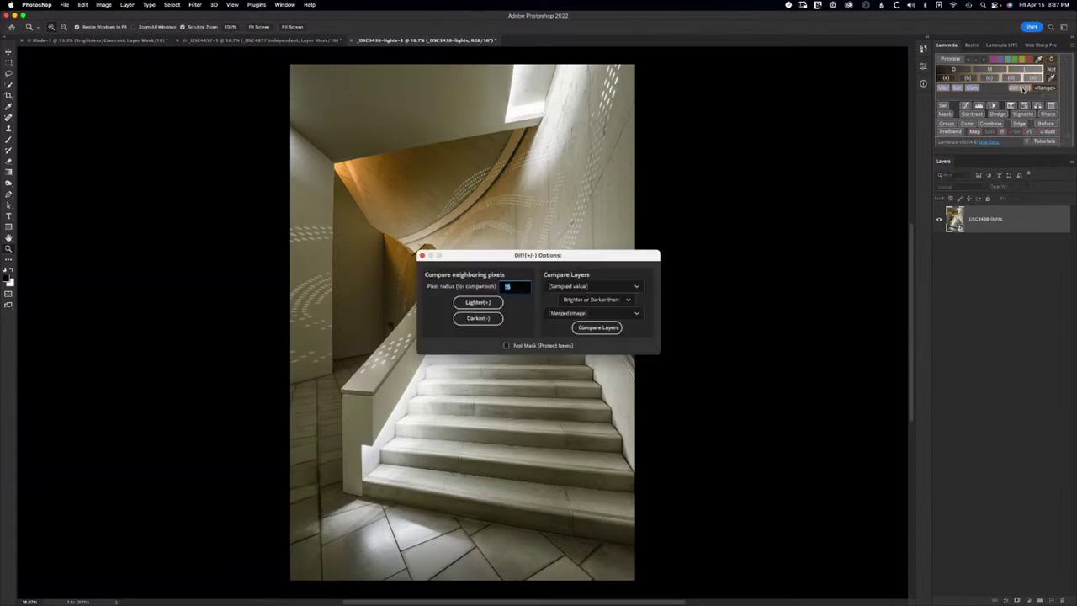
left_click_drag(556, 250, 774, 195)
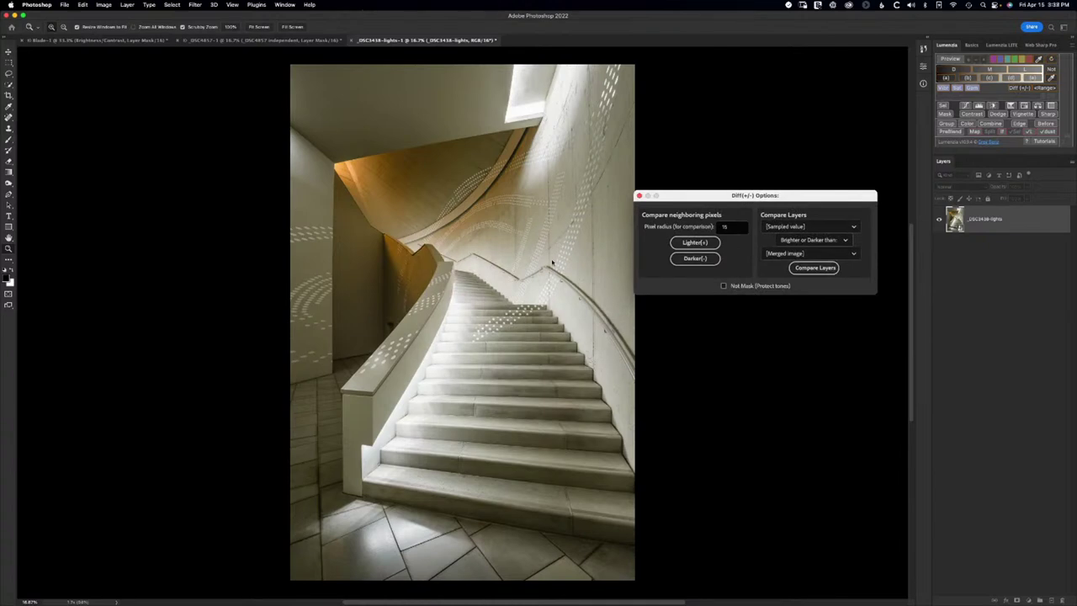
left_click(687, 243)
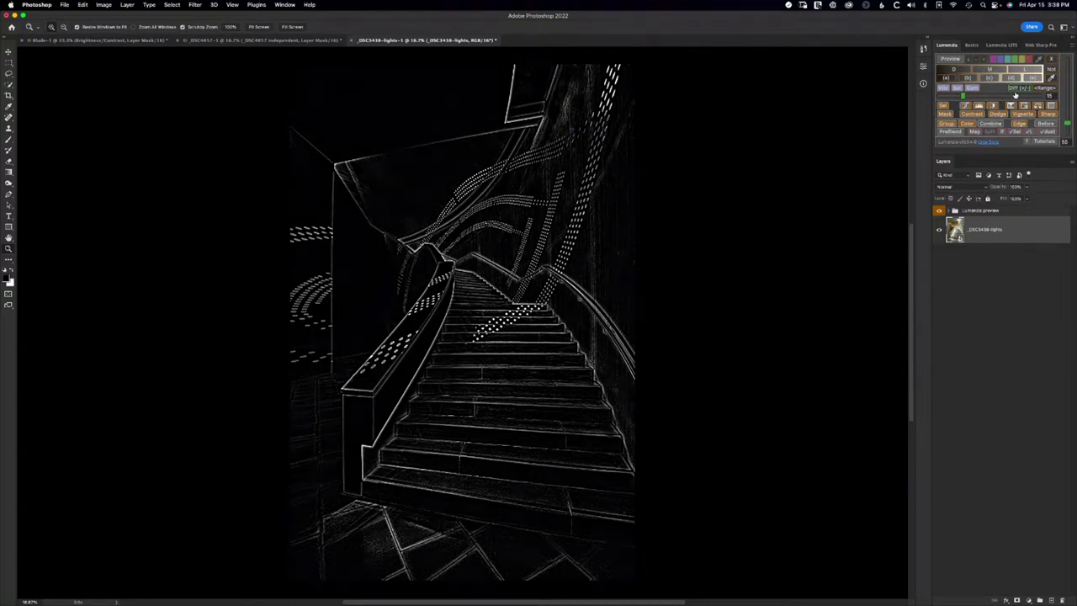
Try difference strengths of 272 and 83, then settle near 17 for a fine edge-line preview
left_click(1006, 98)
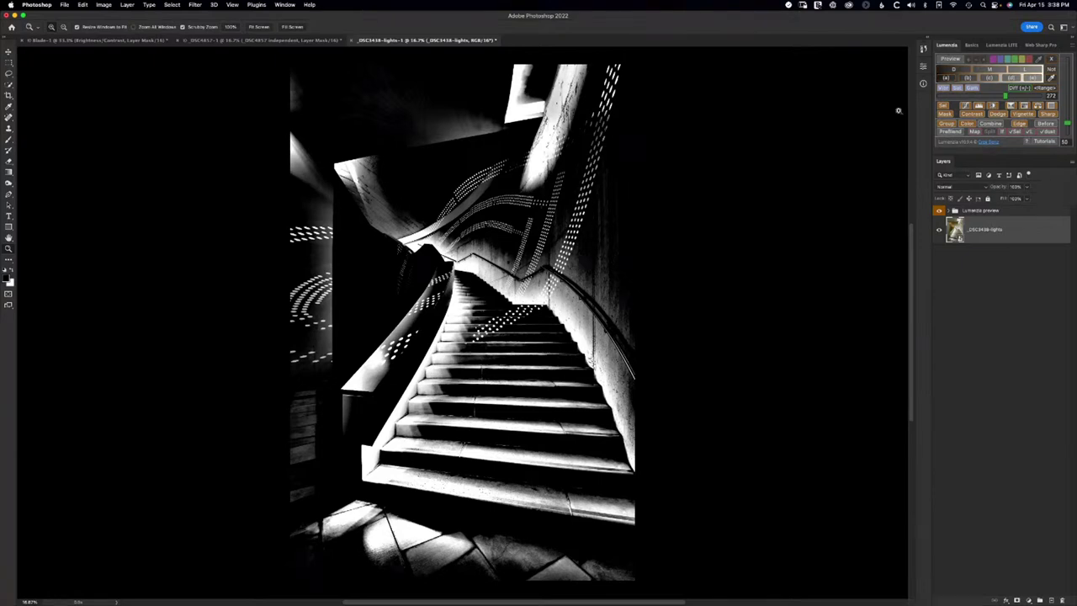
left_click(957, 97)
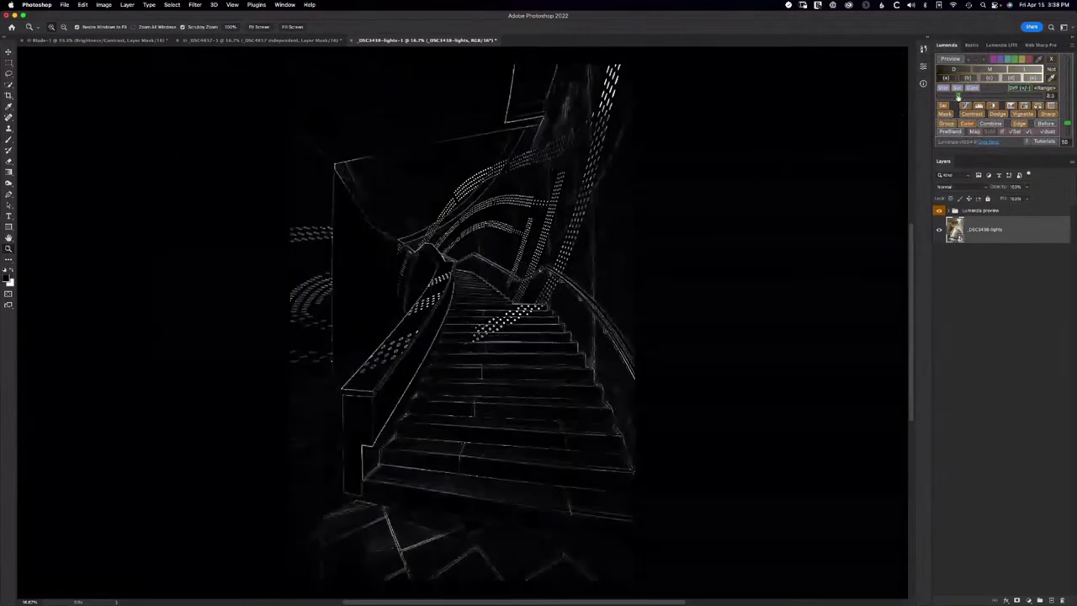
left_click_drag(956, 96, 964, 98)
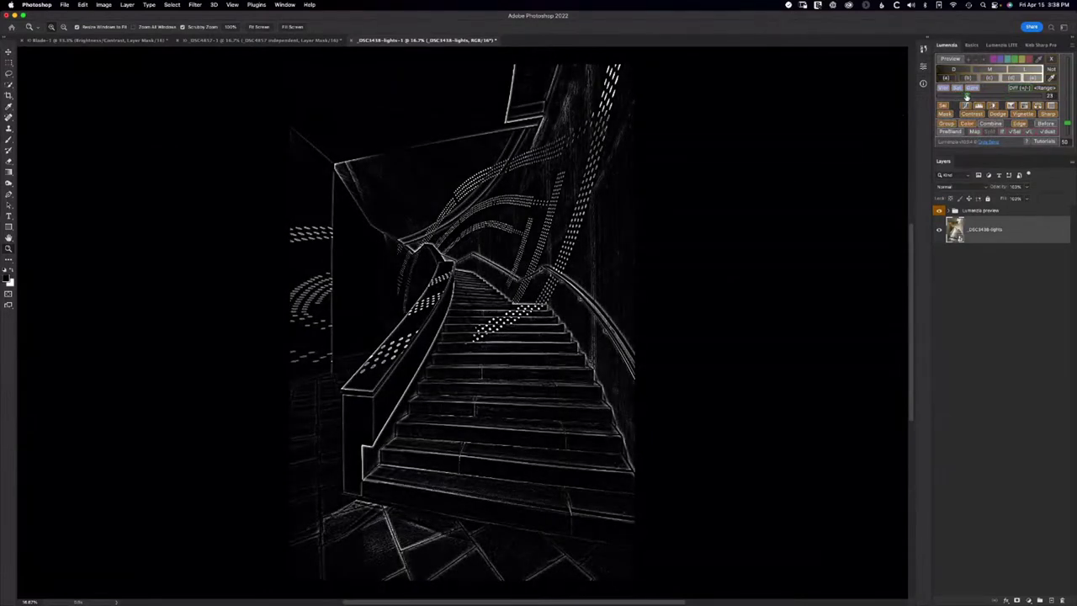
left_click_drag(964, 96, 962, 97)
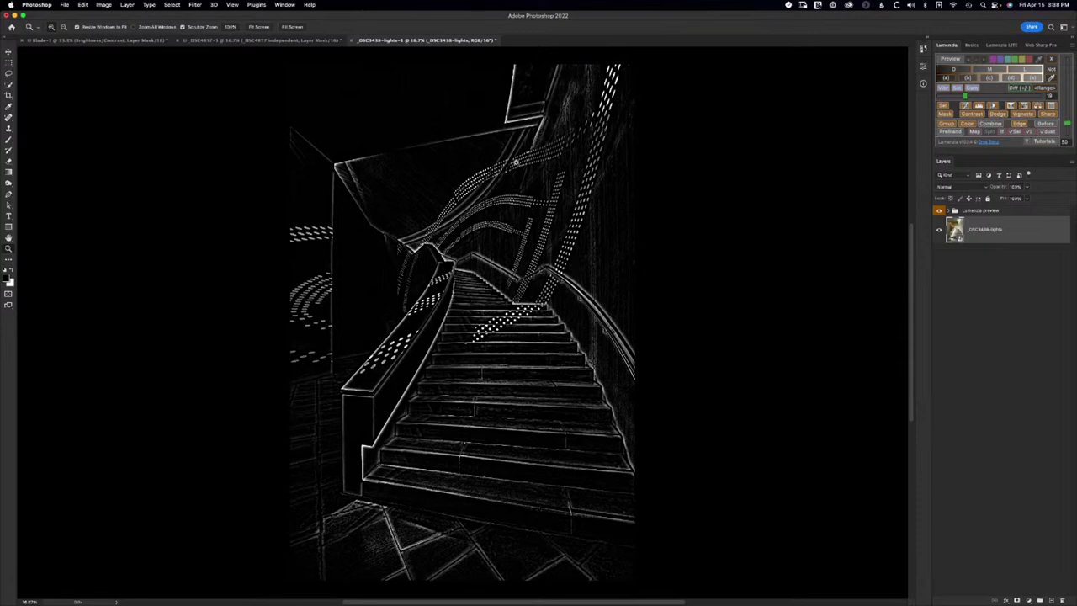
Add a Brightness/Contrast layer with an inverted black mask and Brightness 150, then clear the Lumenzia preview
left_click(1029, 600)
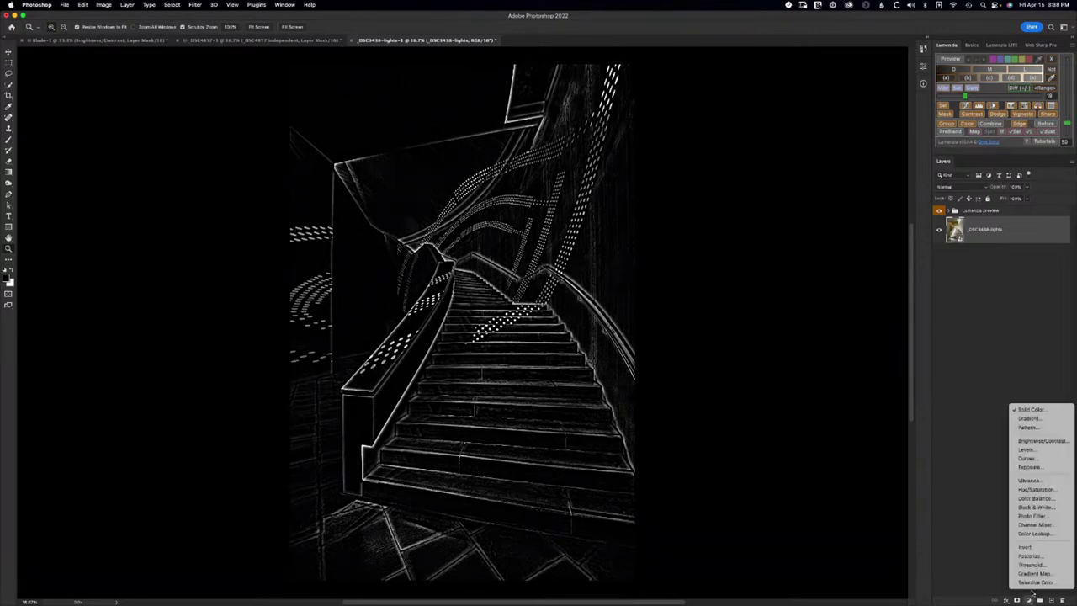
left_click(1041, 440)
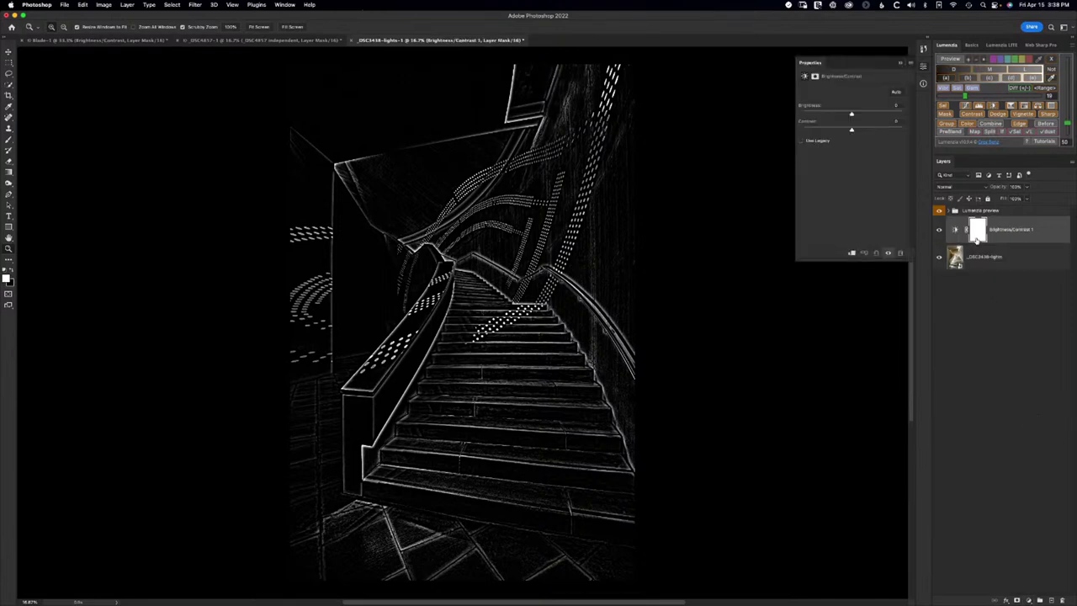
key("super+i")
left_click_drag(852, 115, 911, 119)
left_click(922, 66)
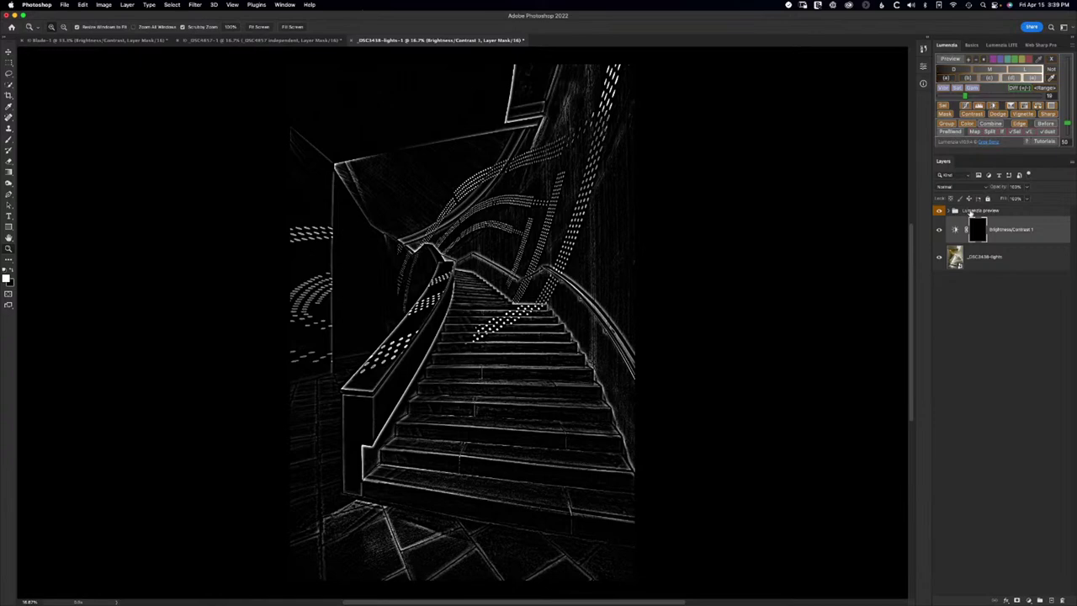
left_click(942, 105)
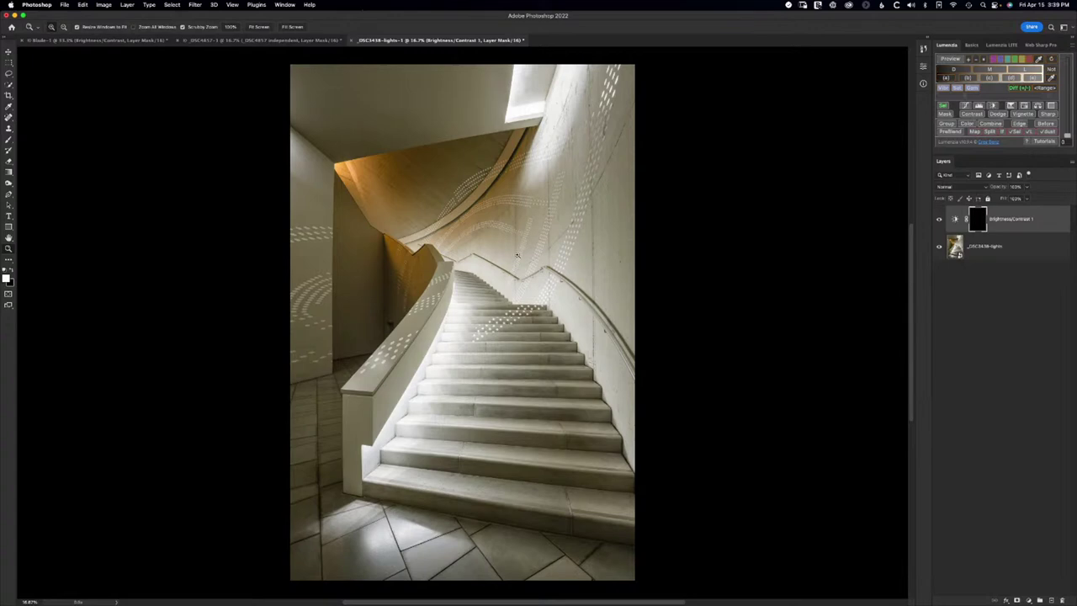
With a larger brush, paint white on the mask over the left-wall light arcs and orange-wall streaks
key("b")
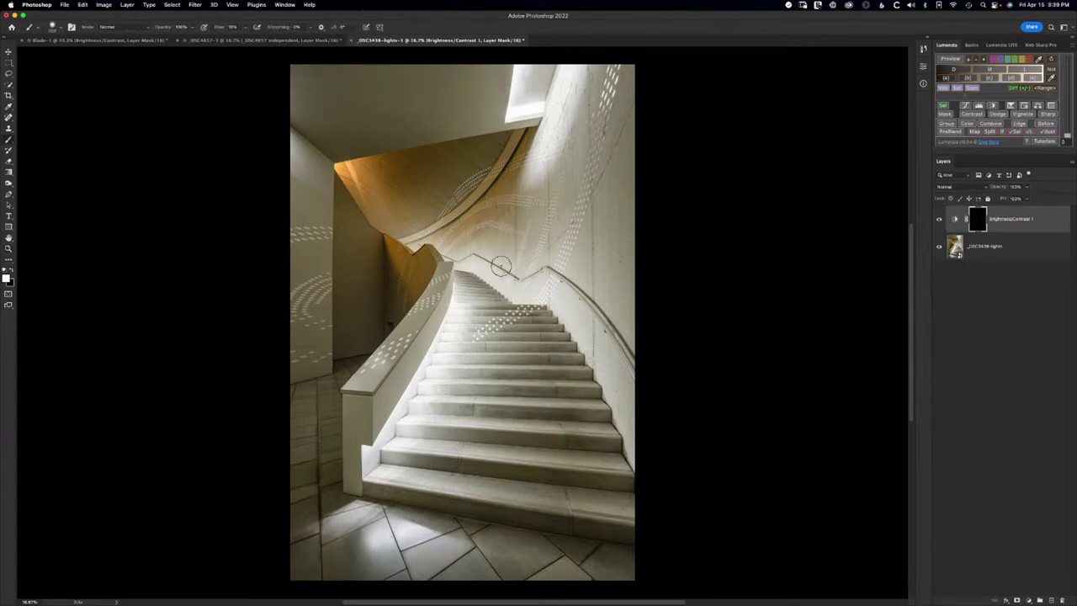
key("bracketright")
key("bracketright")
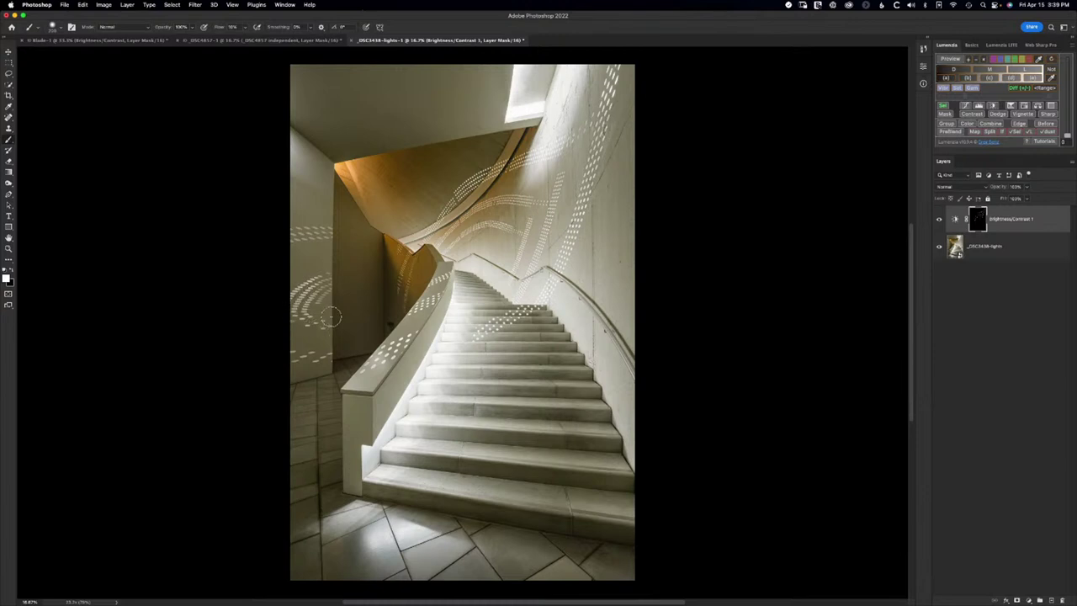
mouse_move(314, 298)
left_mouse_down()
mouse_move(323, 280)
mouse_move(292, 312)
left_mouse_up()
left_click_drag(291, 232, 325, 234)
mouse_move(405, 276)
left_mouse_down()
mouse_move(407, 294)
mouse_move(401, 280)
left_mouse_up()
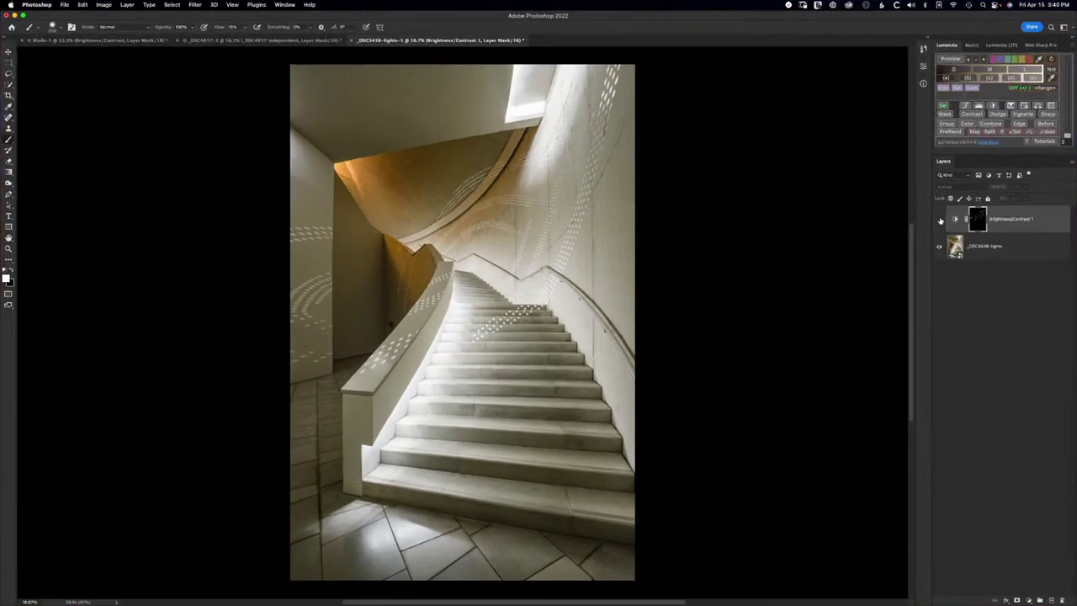
Toggle the Brightness/Contrast layer's visibility to compare with and without the brightening
left_click(941, 220)
left_click(940, 221)
left_click(941, 220)
left_click(941, 220)
left_click(940, 220)
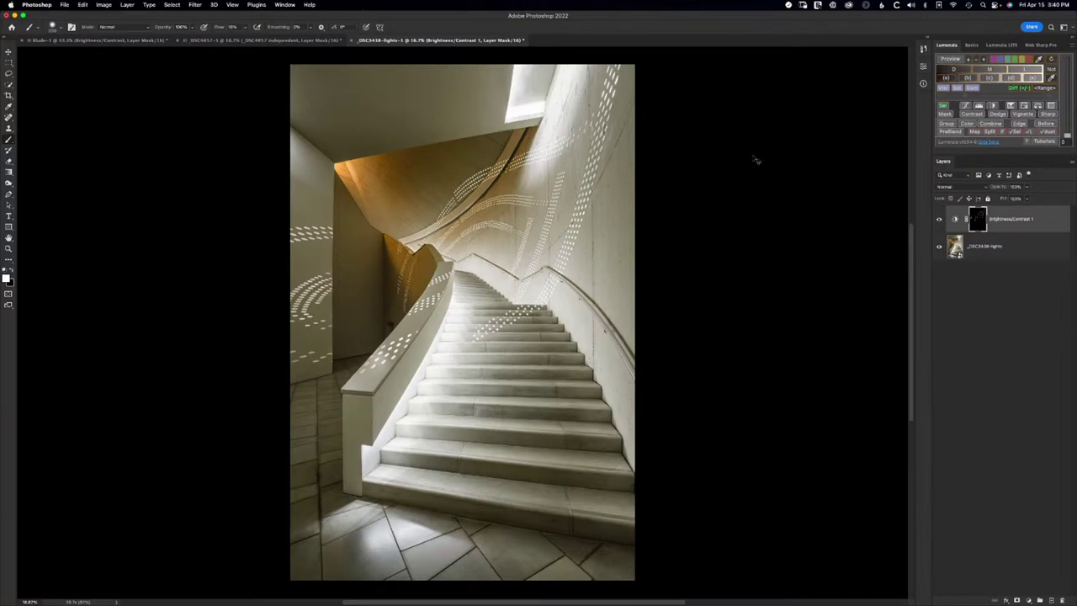
Select canyon photo 4 in Lightroom Classic's Library
key("super+Tab")
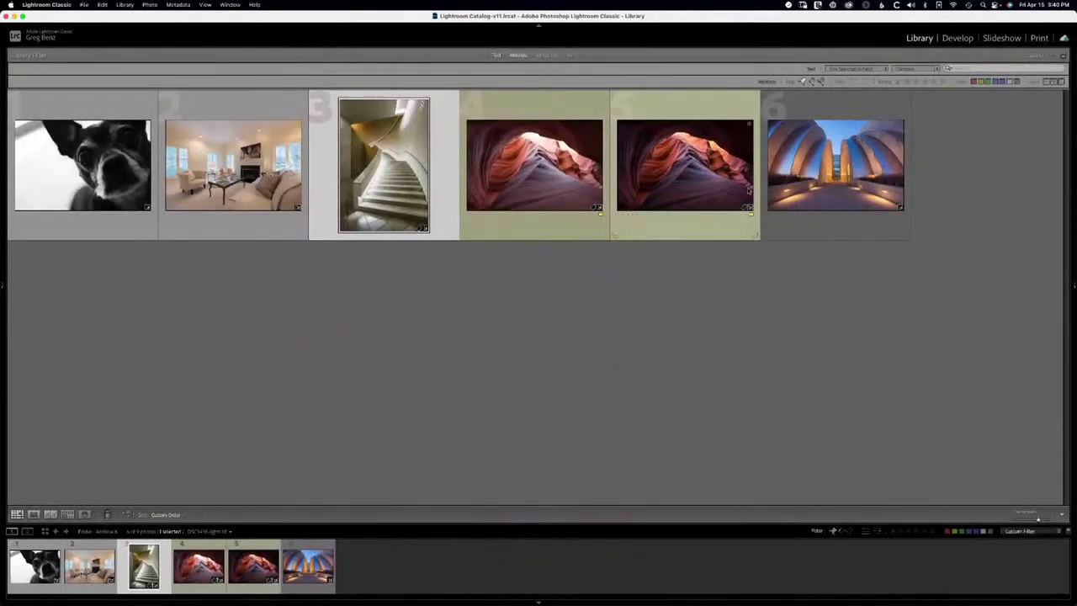
left_click(384, 164, "super")
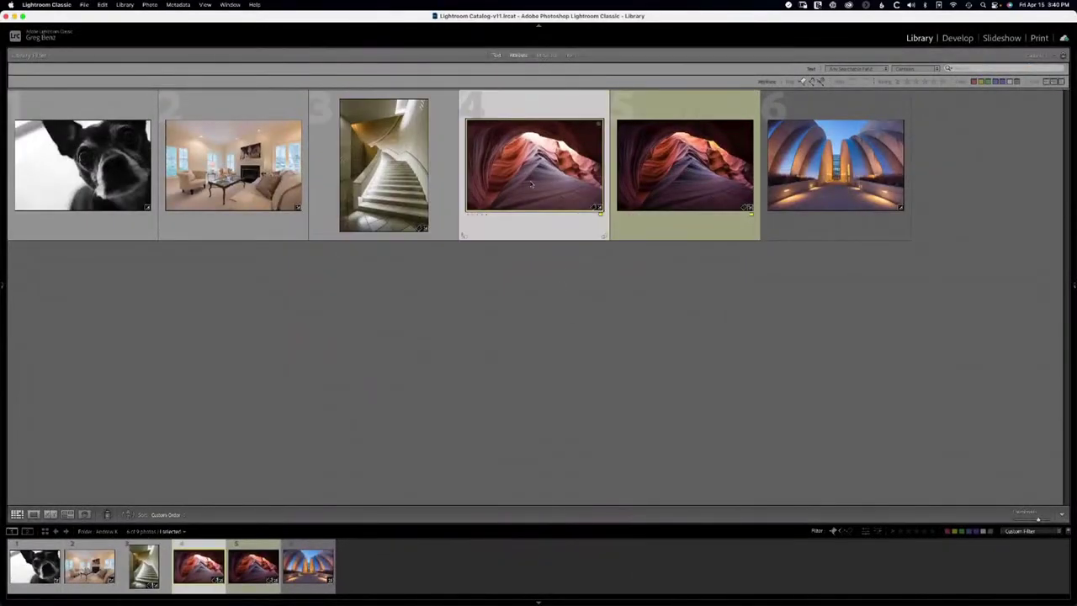
key("super+Tab")
Close the staircase, living-room and dog documents without saving, returning to Lightroom Classic
key("super+w")
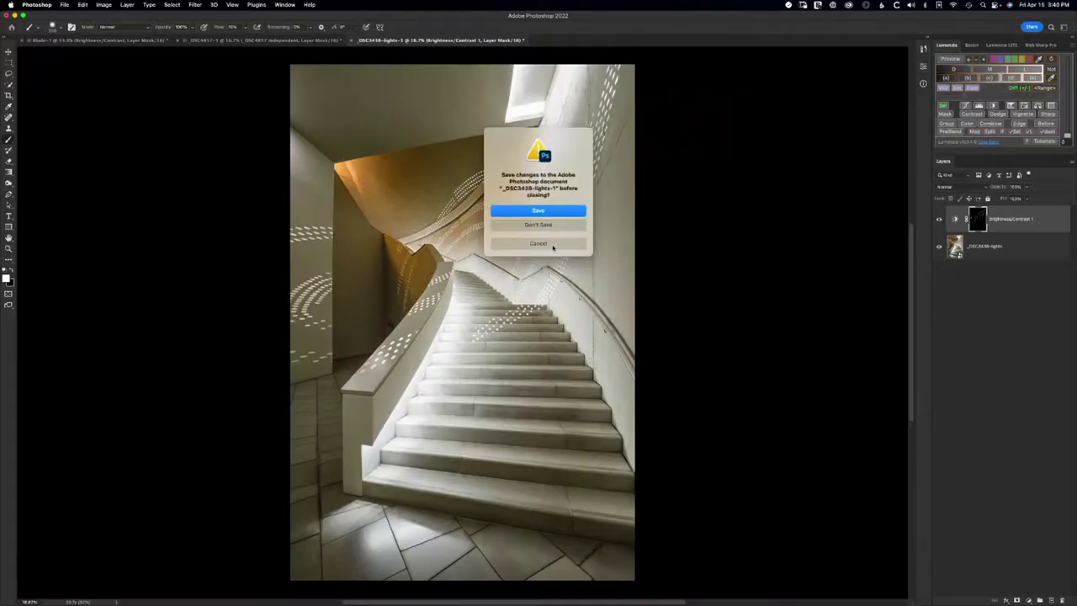
left_click(538, 224)
key("super+w")
left_click(536, 224)
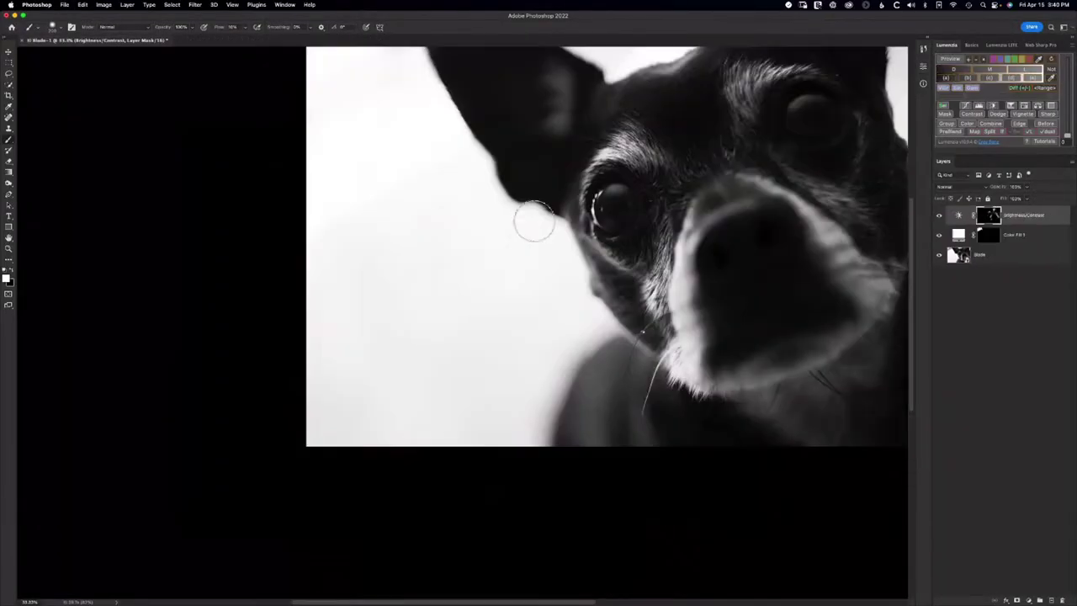
key("super+w")
left_click(539, 223)
key("super+Tab")
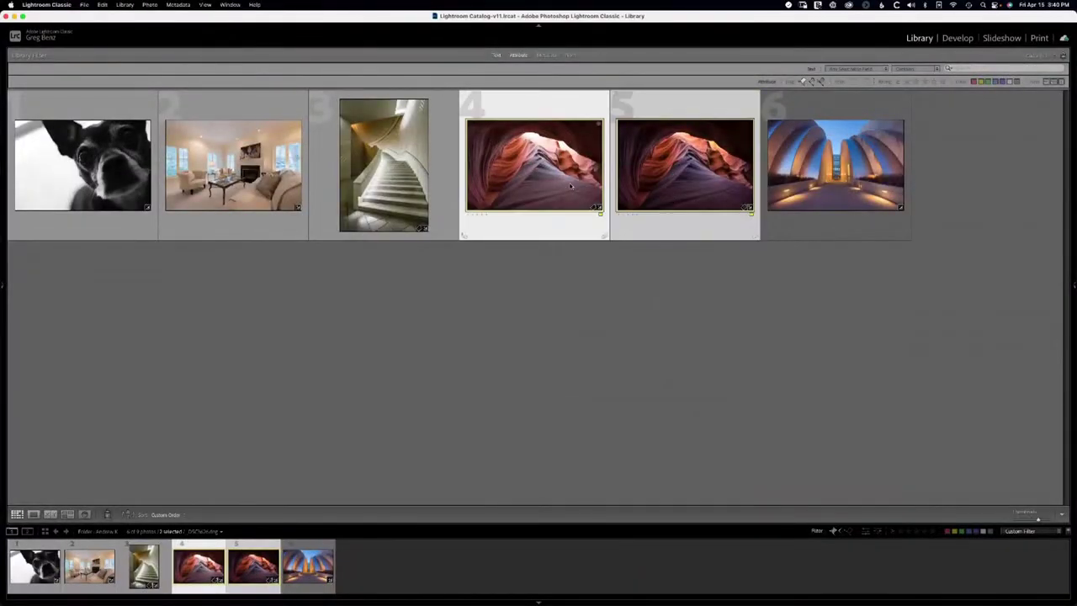
Compare the lighter and darker canyon versions full size in Loupe view, then return to the grid
double_click(550, 183)
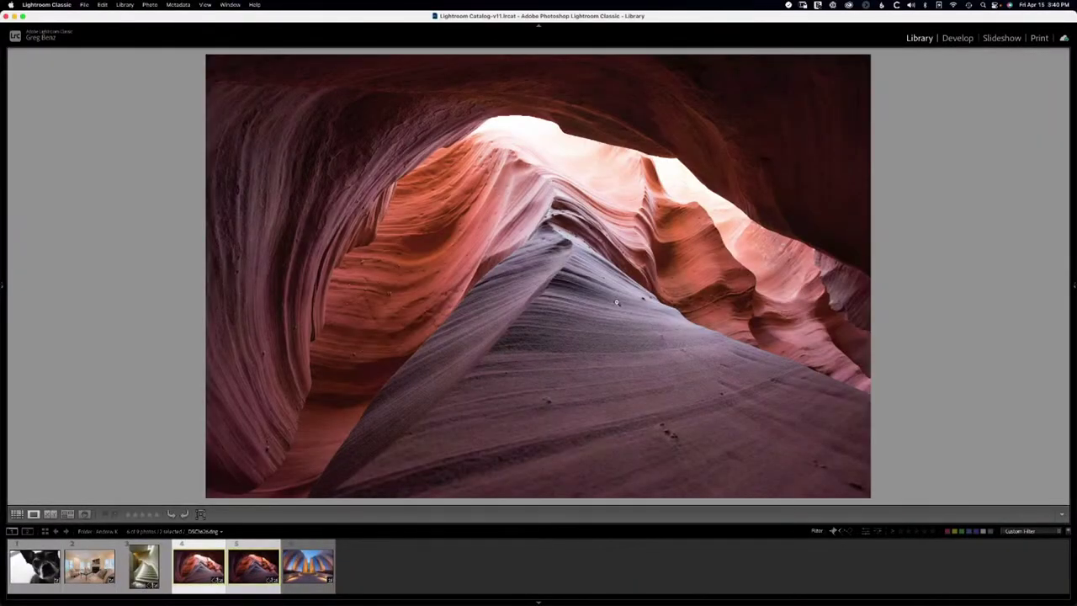
key("Left")
key("Right")
key("Left")
key("Right")
key("Left")
key("Right")
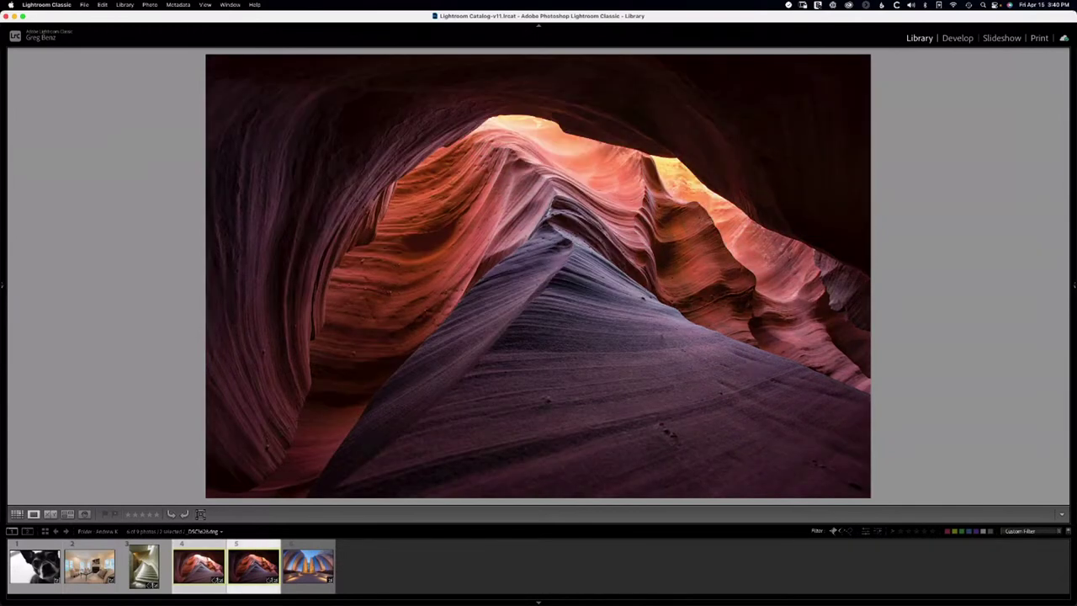
key("Left")
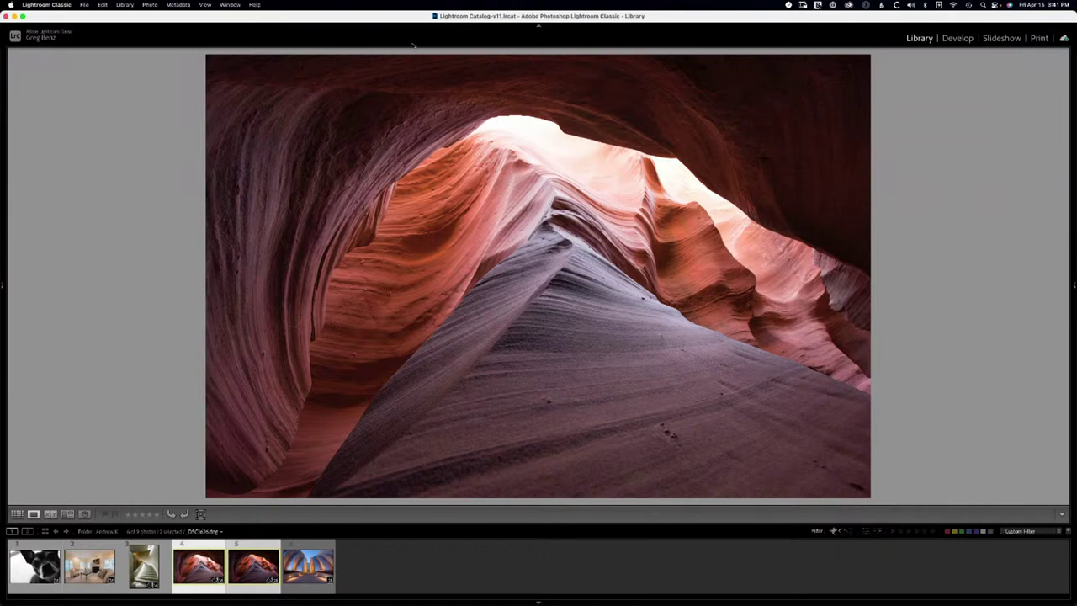
key("Right")
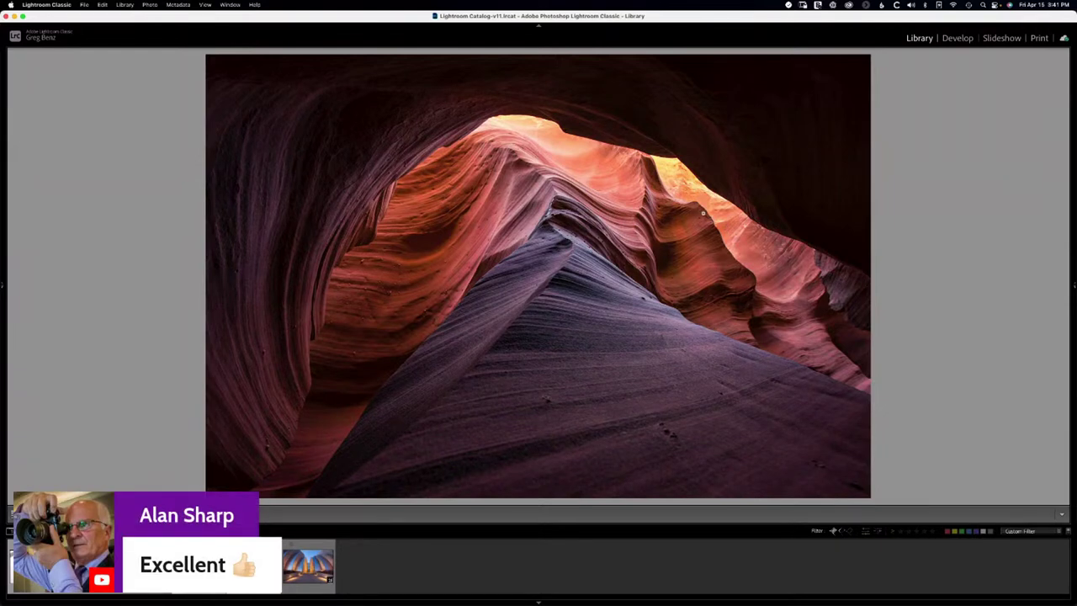
key("g")
Open both canyon photos as layers in Photoshop via Edit In > Open as Layers
right_click(524, 155)
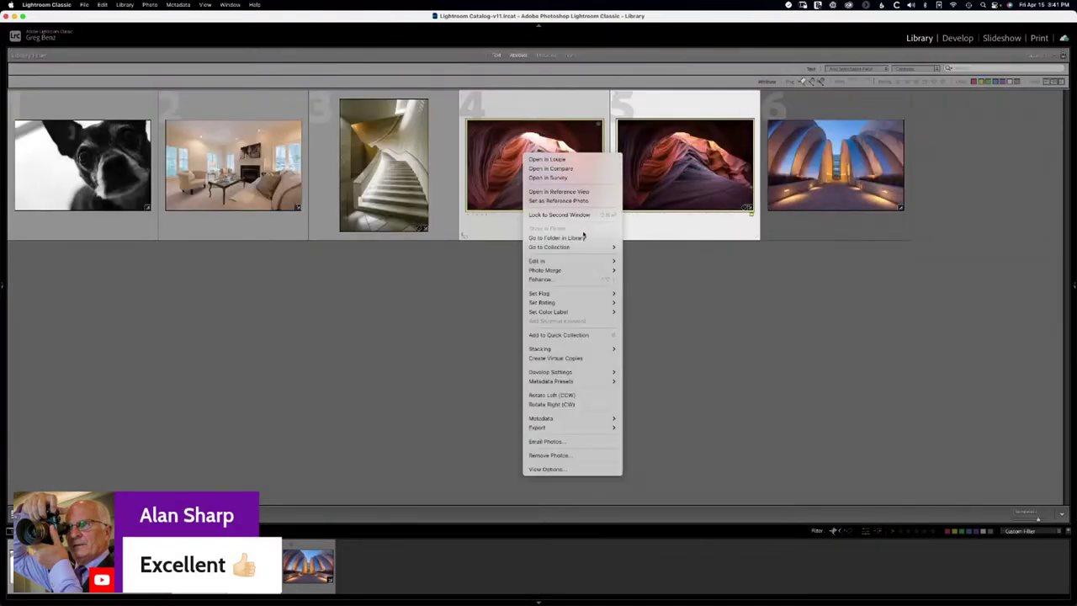
mouse_move(587, 261)
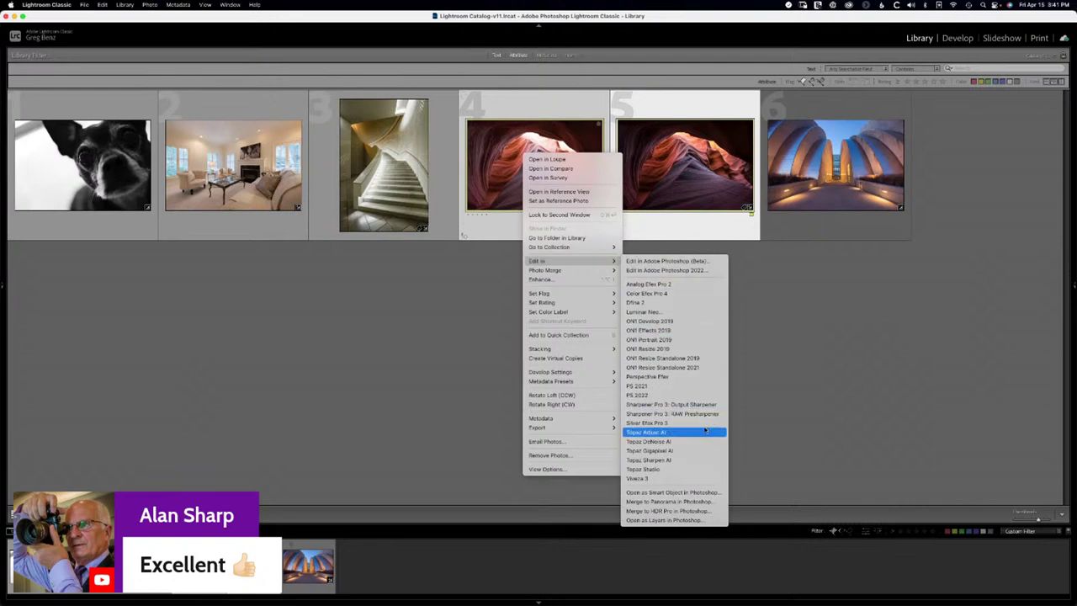
left_click(695, 520)
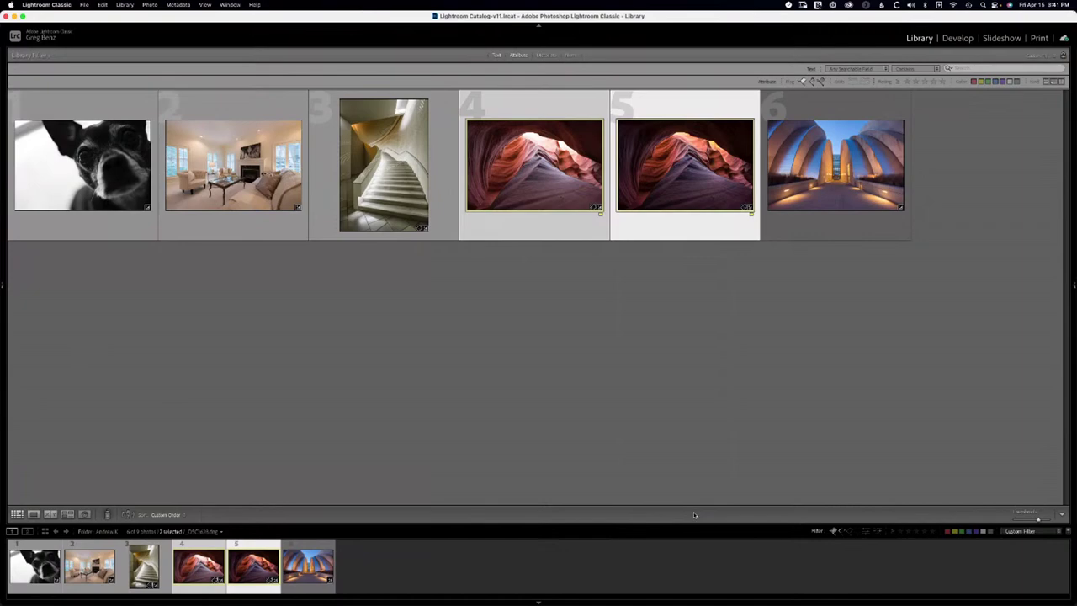
key("super+Tab")
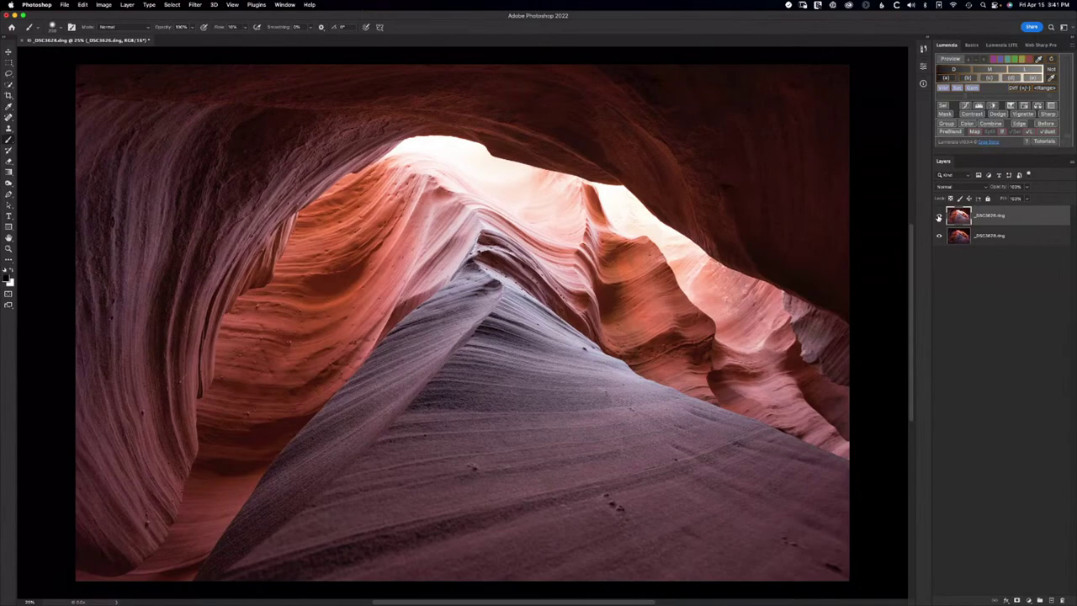
left_click(938, 217)
left_click(938, 217)
left_click(939, 217)
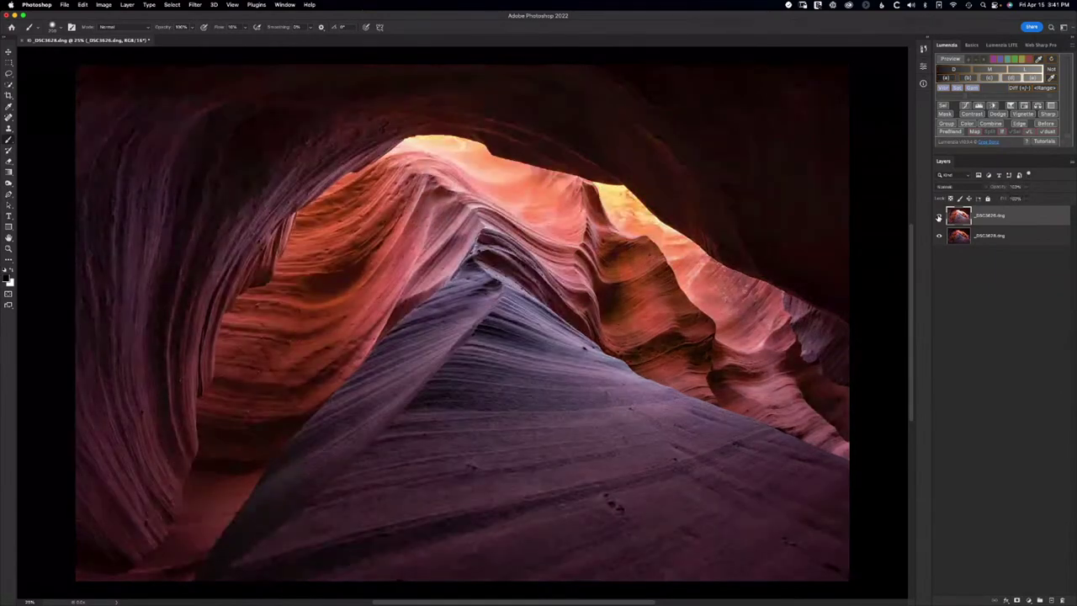
left_click(938, 217)
left_click(939, 217)
left_click(938, 217)
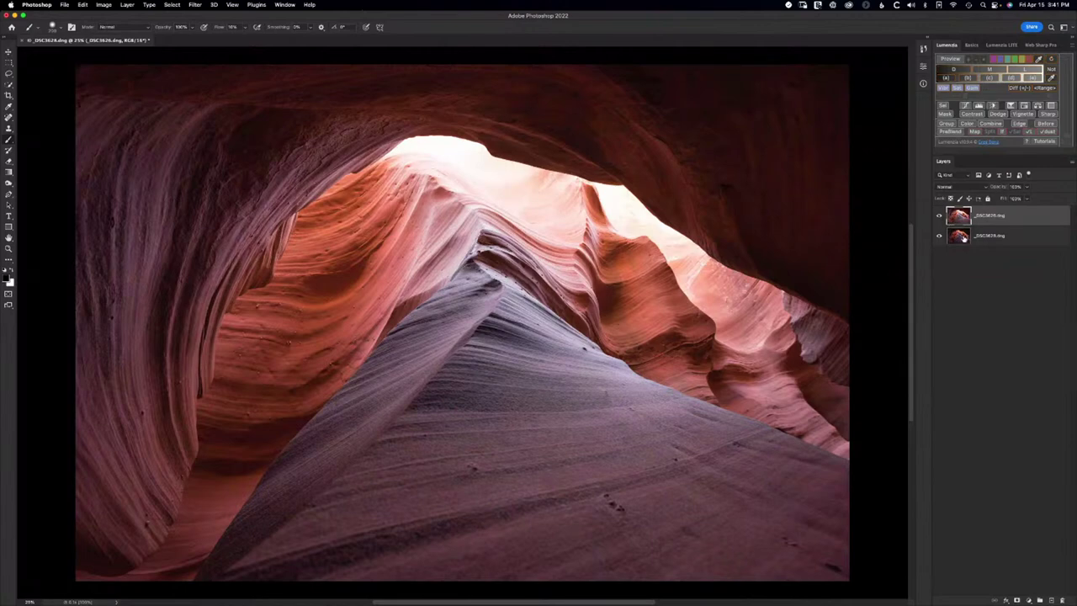
left_click(939, 217)
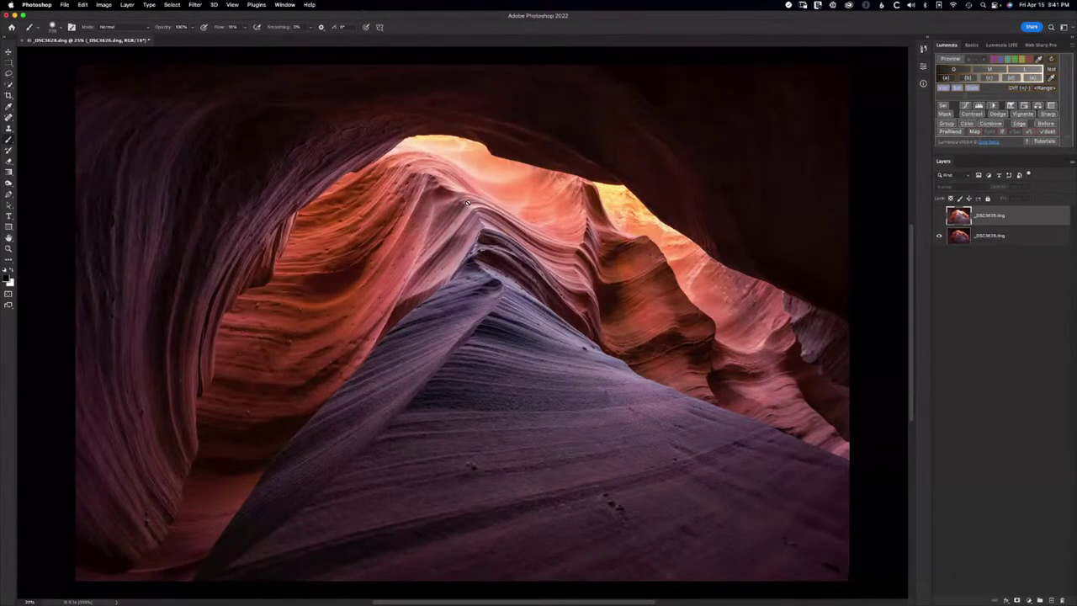
left_click(939, 217)
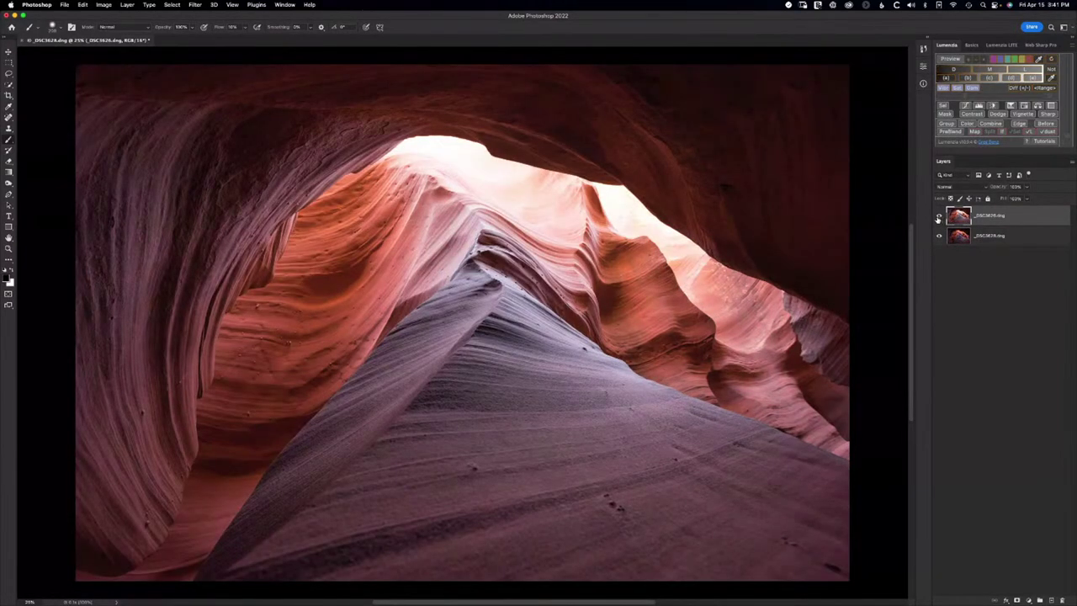
Run Lumenzia PreBlend with Blend LAYERS (current doc) on the two canyon exposures
left_click(946, 132)
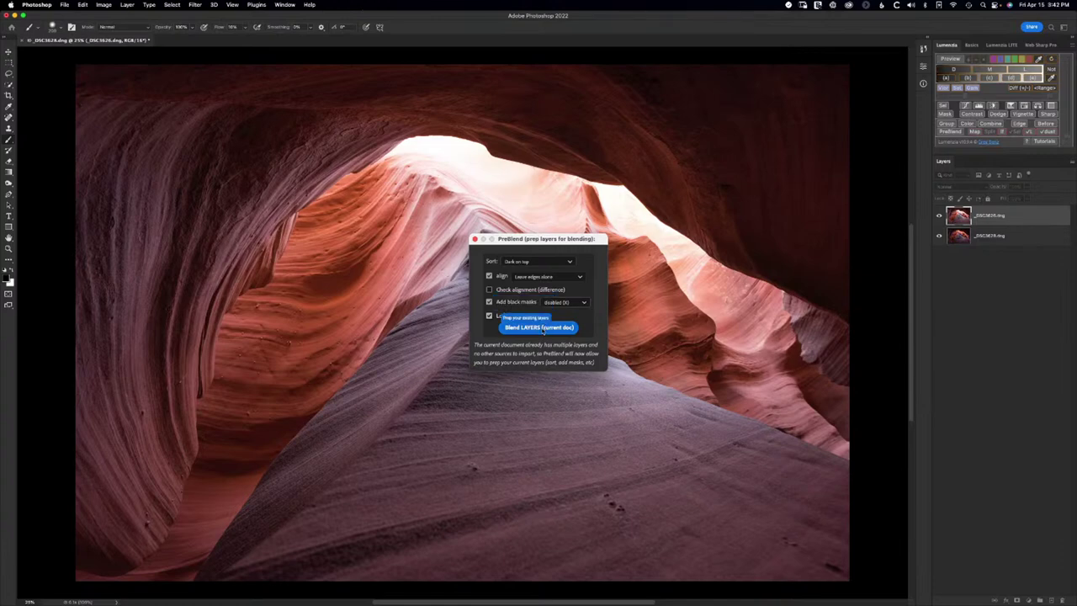
left_click(539, 327)
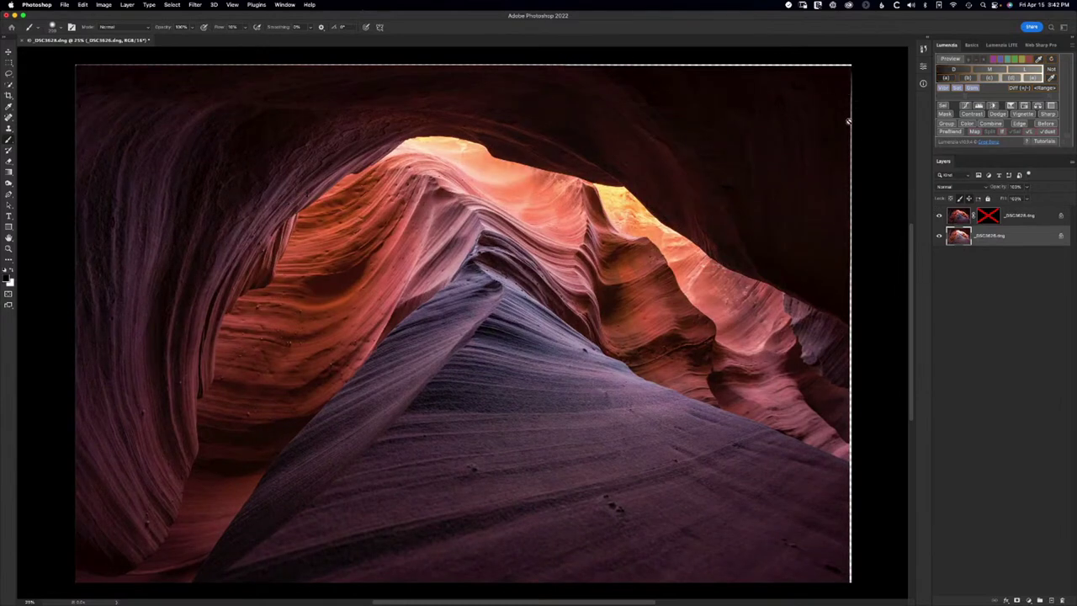
Crop the canyon image slightly inward on the right, bottom, left and top edges
key("c")
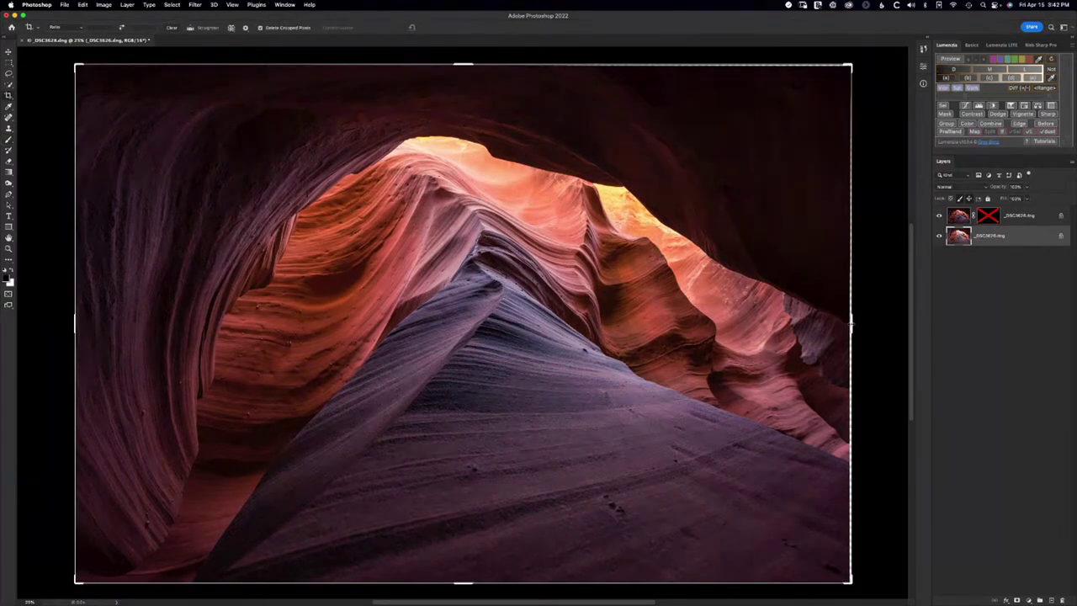
left_click_drag(850, 322, 848, 325)
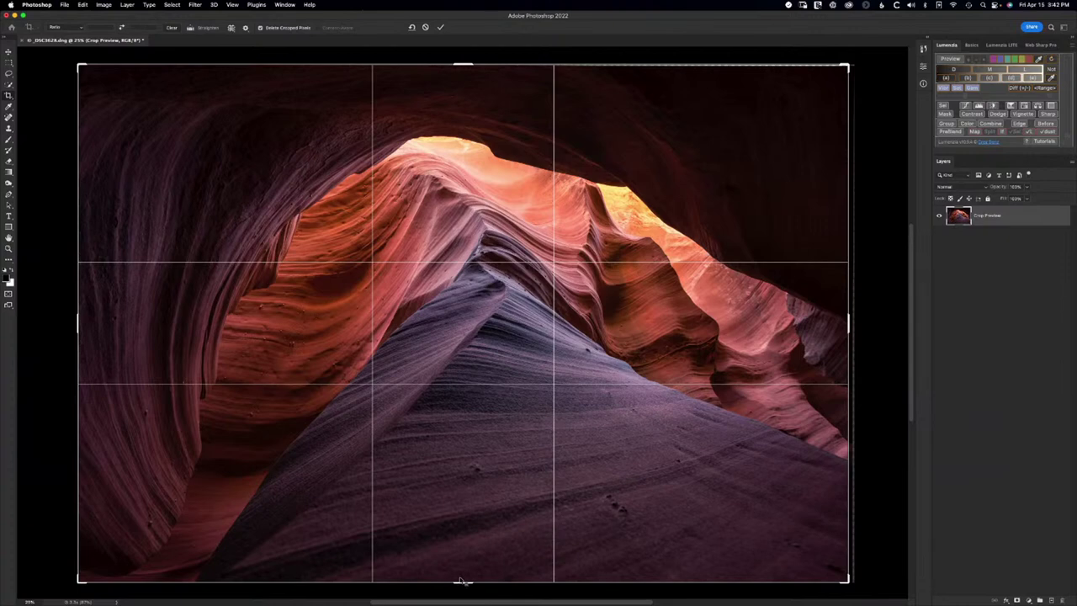
left_click_drag(465, 581, 464, 575)
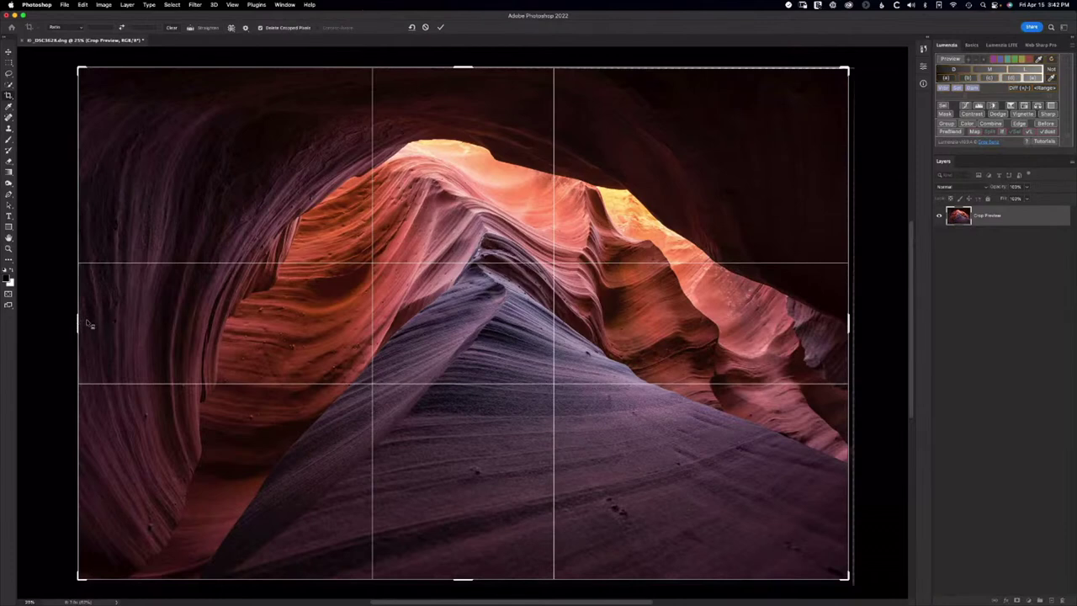
left_click_drag(80, 324, 79, 321)
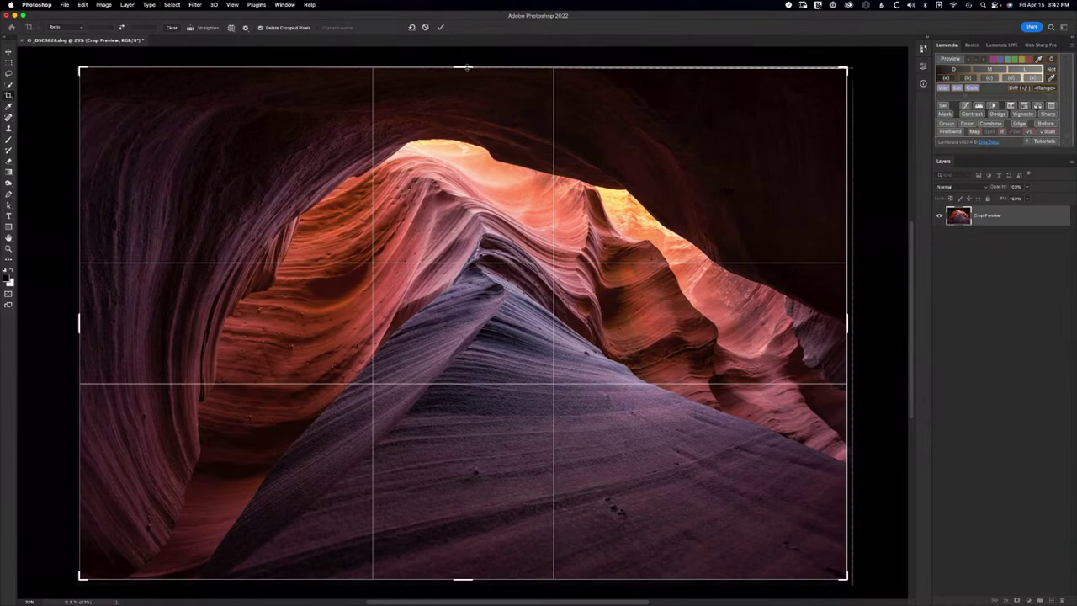
left_click_drag(467, 67, 466, 67)
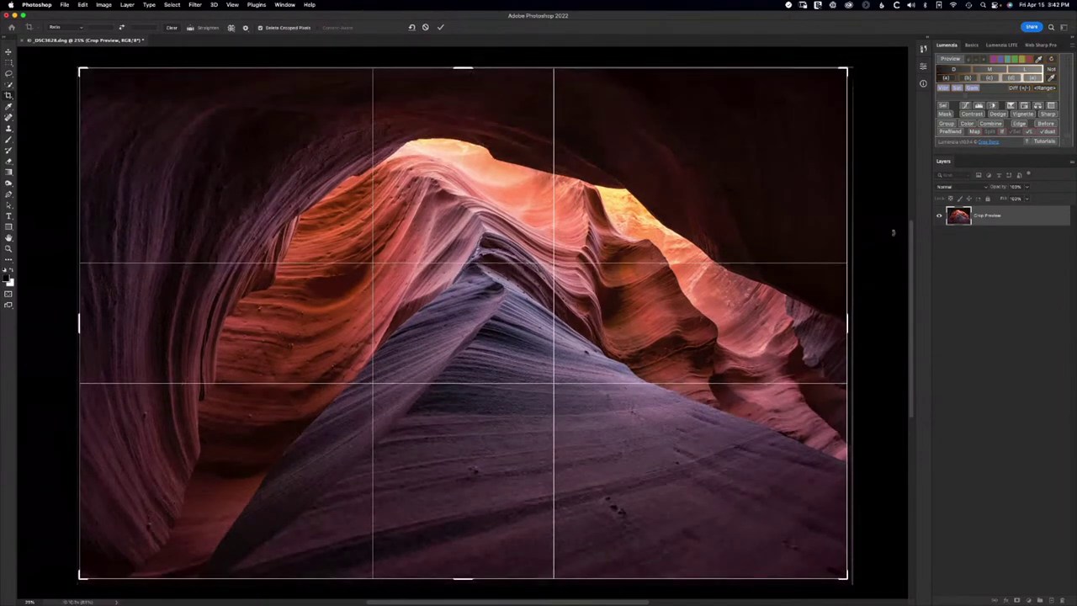
left_click(440, 27)
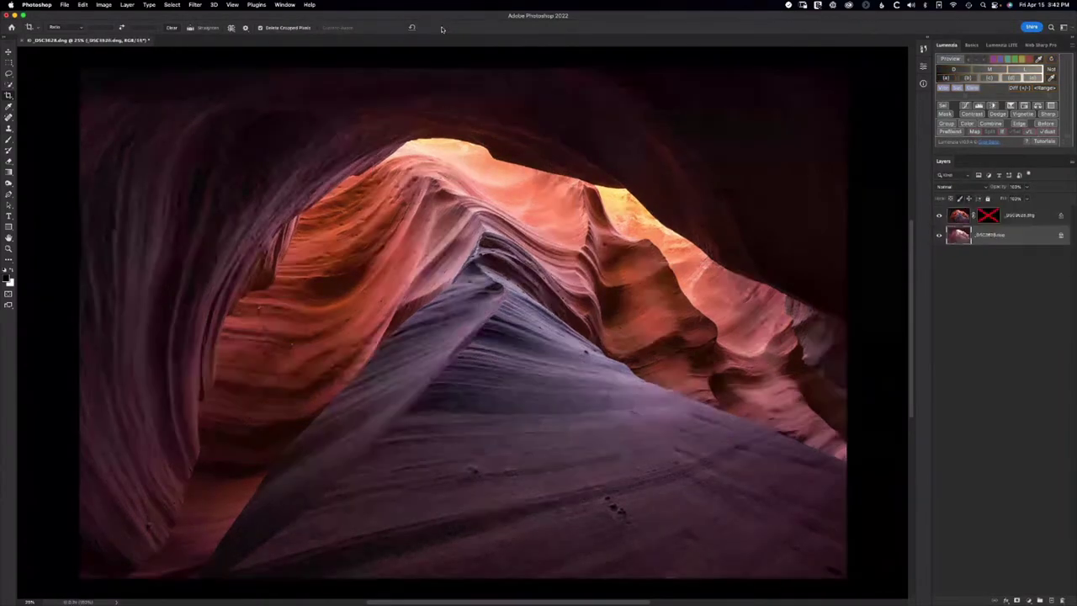
left_click(939, 216)
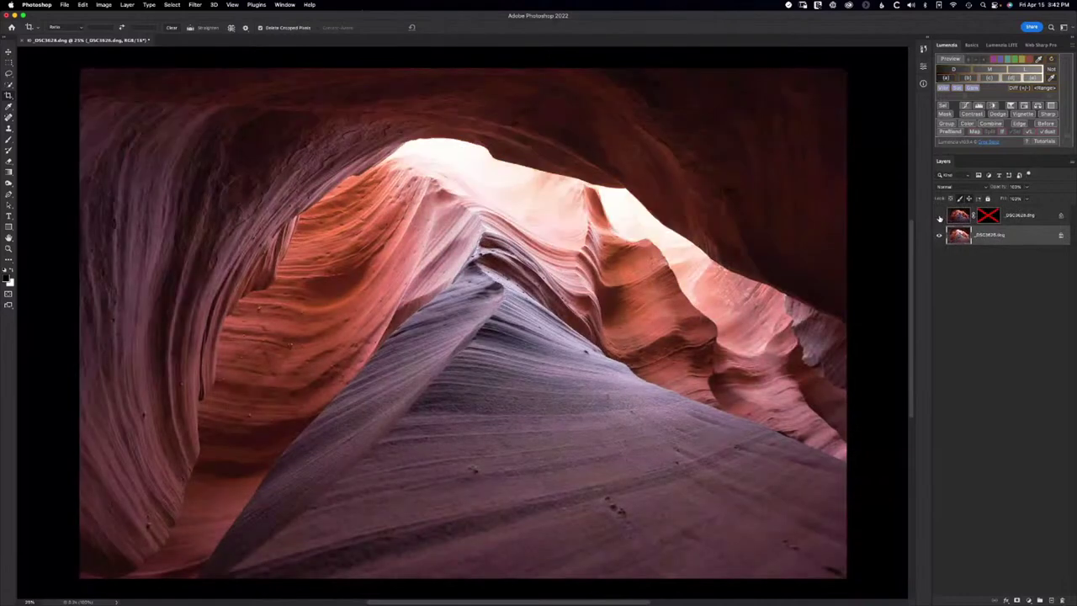
left_click(939, 216)
left_click(939, 217)
left_click(939, 216)
left_click(939, 216)
left_click(939, 216)
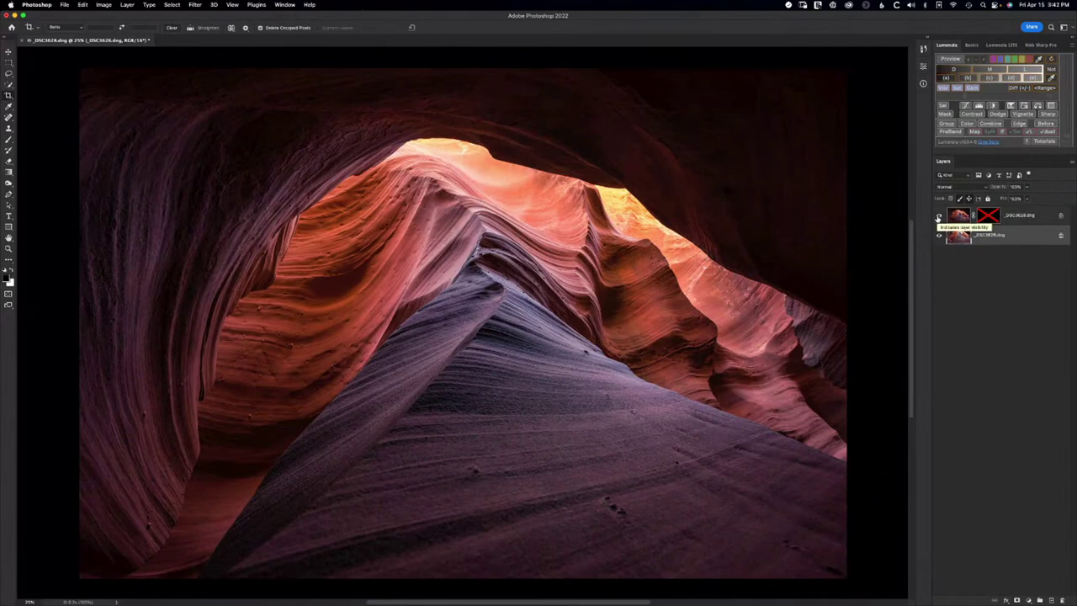
left_click(939, 216)
left_click(939, 216)
left_click(939, 215)
left_click(939, 216)
left_click(939, 215)
left_click(939, 216)
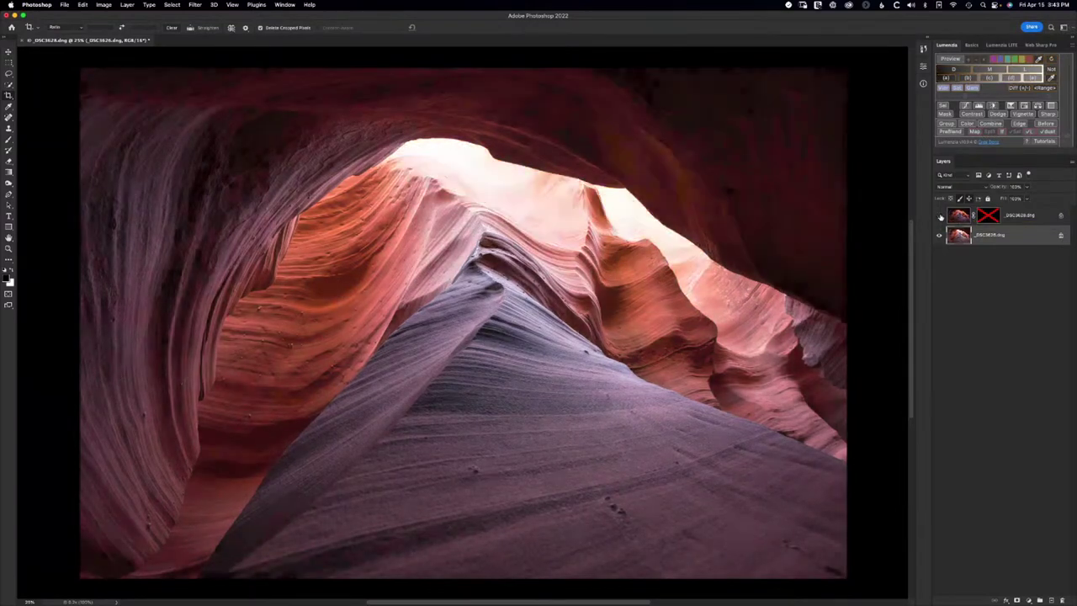
left_click(940, 216)
left_click(939, 215)
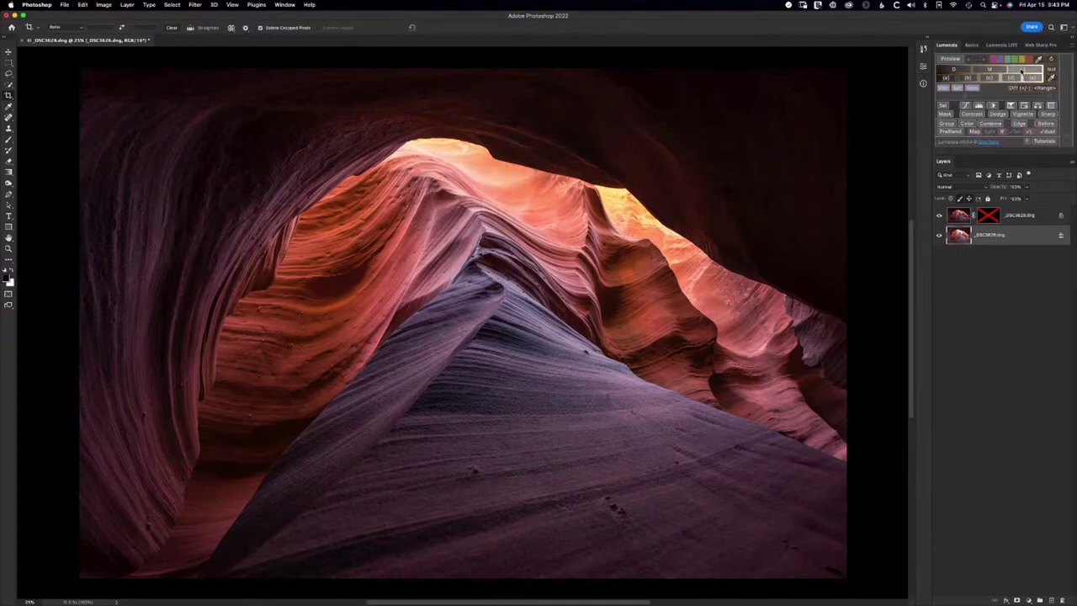
Preview canyon luminosity in greyscale, clear it, enable the top layer's black mask, and switch Lumenzia to Sel
left_click(1021, 71)
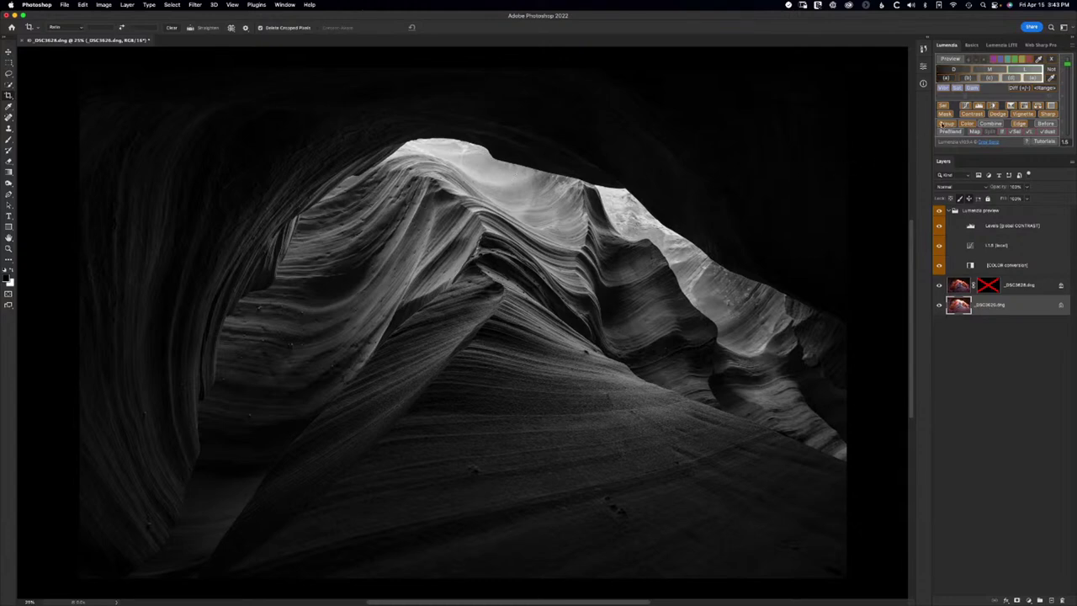
left_click(942, 106)
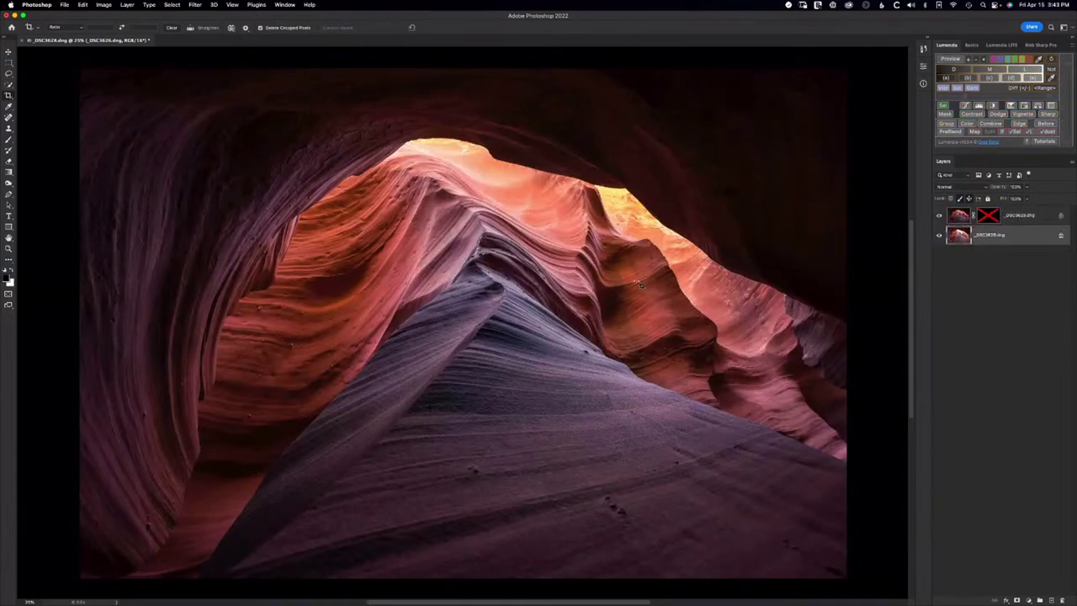
left_click(991, 217, "shift")
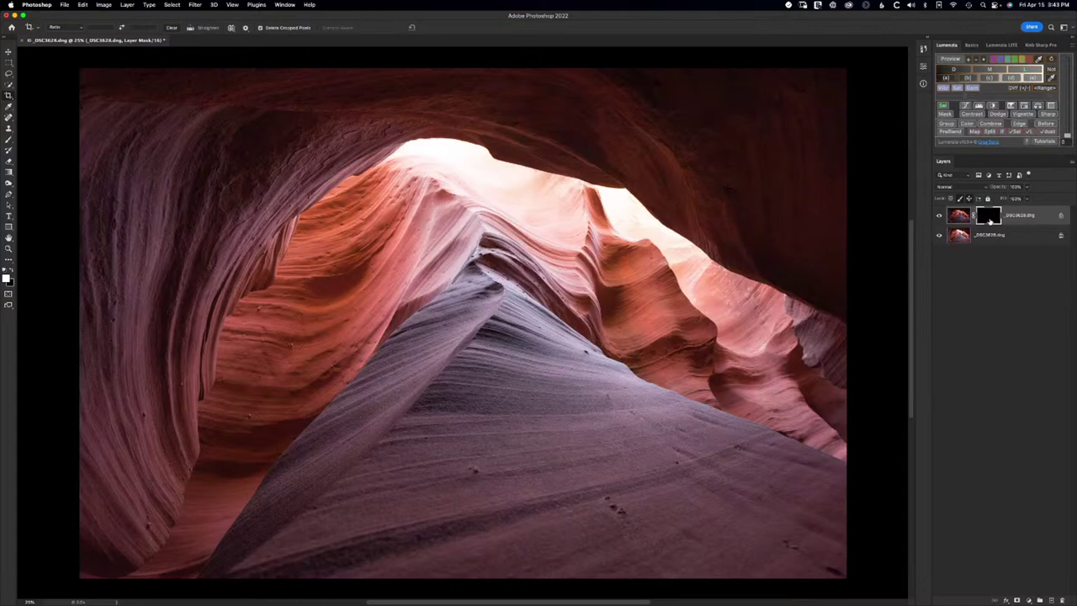
left_click(939, 217)
left_click(940, 217)
left_click(940, 217)
left_click(940, 217)
left_click(943, 107)
Paint white on the mask over the right-hand highlights and central arch, checking the mask alone
key("b")
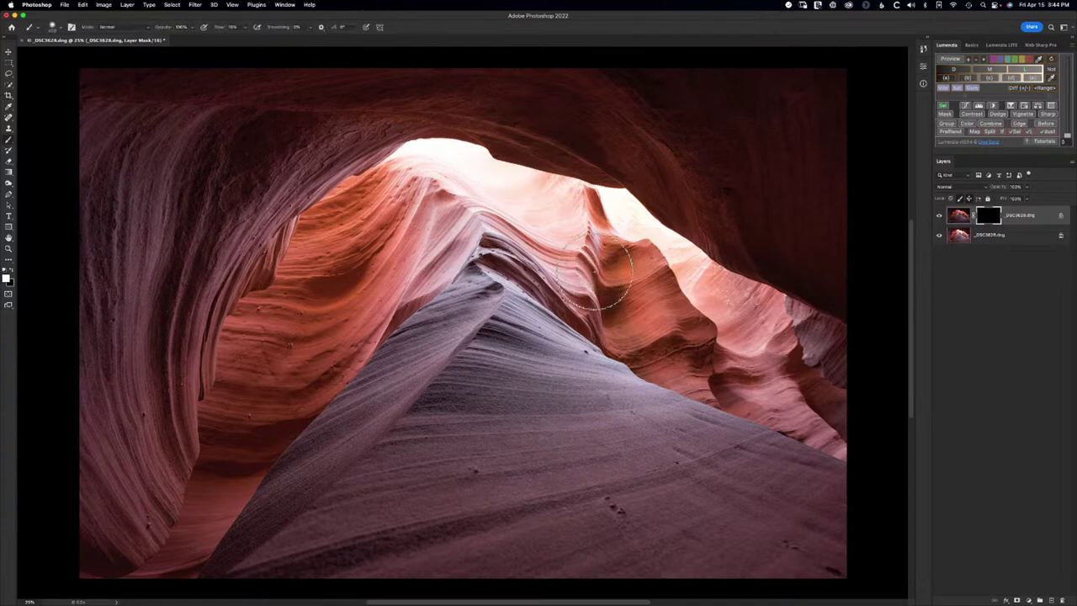
key("bracketright")
mouse_move(598, 272)
left_mouse_down()
mouse_move(645, 239)
mouse_move(572, 202)
mouse_move(424, 157)
mouse_move(436, 162)
mouse_move(406, 167)
mouse_move(616, 243)
mouse_move(567, 199)
mouse_move(534, 186)
mouse_move(660, 278)
left_mouse_up()
mouse_move(757, 326)
left_mouse_down()
mouse_move(791, 337)
mouse_move(583, 248)
mouse_move(489, 267)
mouse_move(611, 306)
mouse_move(495, 254)
mouse_move(506, 233)
mouse_move(432, 225)
mouse_move(471, 241)
mouse_move(415, 296)
mouse_move(498, 250)
mouse_move(570, 243)
mouse_move(403, 175)
mouse_move(434, 168)
mouse_move(492, 181)
mouse_move(385, 148)
mouse_move(514, 180)
mouse_move(494, 164)
mouse_move(476, 195)
mouse_move(625, 256)
mouse_move(559, 223)
mouse_move(639, 249)
mouse_move(623, 215)
mouse_move(634, 202)
mouse_move(571, 192)
mouse_move(595, 214)
mouse_move(447, 155)
mouse_move(451, 168)
mouse_move(389, 164)
mouse_move(534, 238)
mouse_move(708, 290)
mouse_move(640, 231)
mouse_move(689, 246)
mouse_move(616, 199)
mouse_move(664, 246)
mouse_move(589, 202)
mouse_move(548, 199)
mouse_move(635, 211)
mouse_move(584, 187)
mouse_move(579, 196)
mouse_move(455, 157)
mouse_move(405, 160)
mouse_move(440, 159)
mouse_move(563, 214)
mouse_move(648, 222)
mouse_move(556, 198)
mouse_move(571, 222)
mouse_move(701, 298)
mouse_move(702, 288)
mouse_move(820, 343)
mouse_move(656, 280)
mouse_move(646, 246)
mouse_move(591, 214)
mouse_move(621, 218)
mouse_move(642, 229)
mouse_move(446, 162)
mouse_move(409, 176)
mouse_move(699, 340)
mouse_move(804, 331)
mouse_move(722, 288)
mouse_move(823, 362)
mouse_move(776, 329)
mouse_move(833, 353)
left_mouse_up()
left_click(989, 215, "alt")
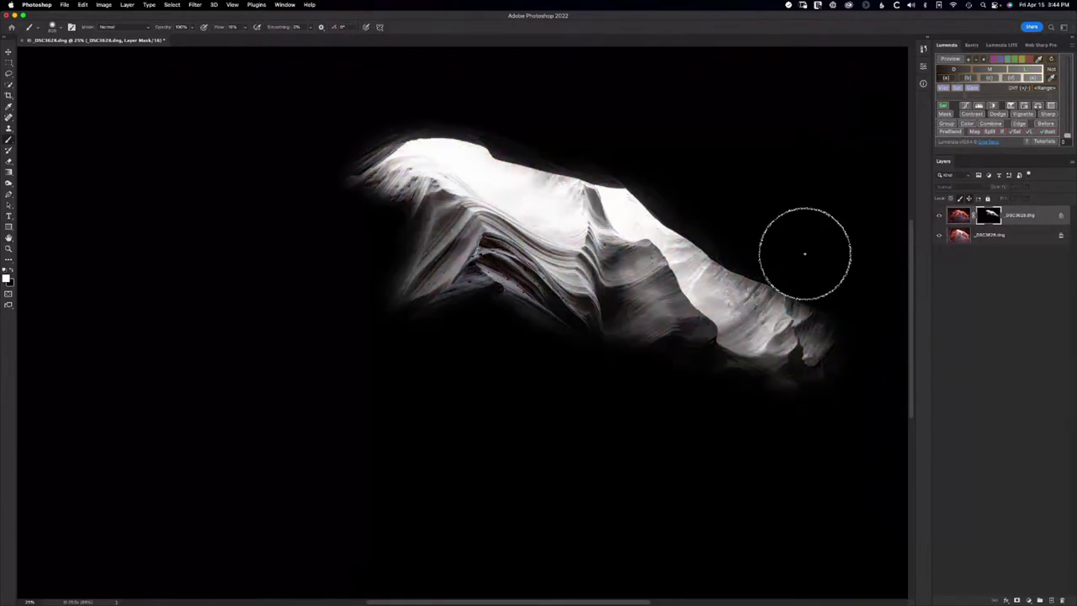
mouse_move(534, 180)
left_mouse_down()
mouse_move(601, 312)
mouse_move(846, 356)
mouse_move(764, 300)
left_mouse_up()
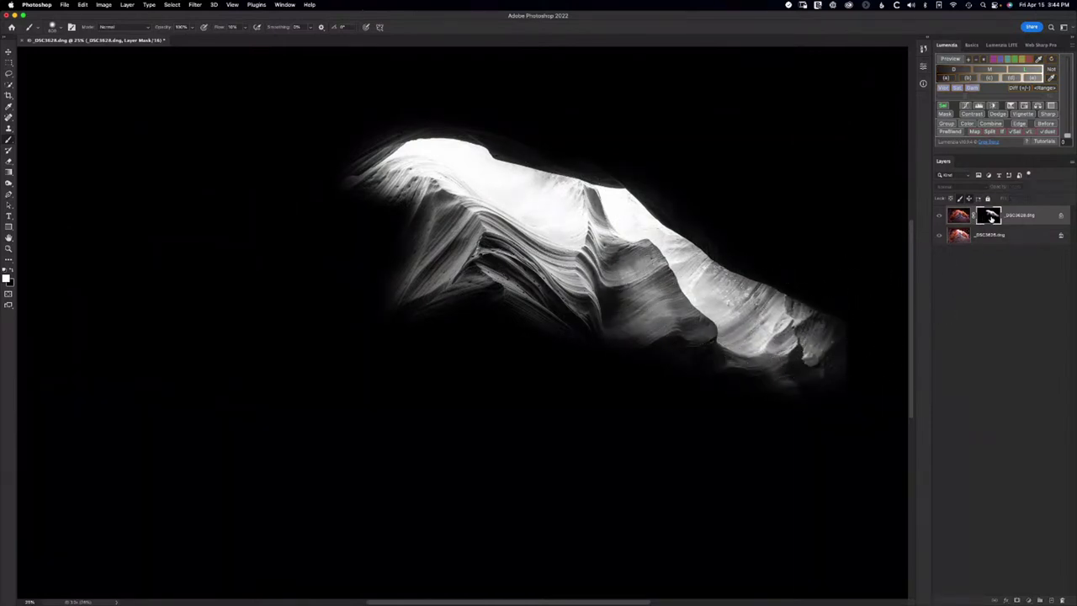
left_click(990, 215, "alt")
Paint the mask around the upper arch and along the grey ridge with a larger brush
mouse_move(433, 244)
left_mouse_down()
mouse_move(463, 172)
mouse_move(400, 172)
mouse_move(396, 138)
mouse_move(577, 207)
left_mouse_up()
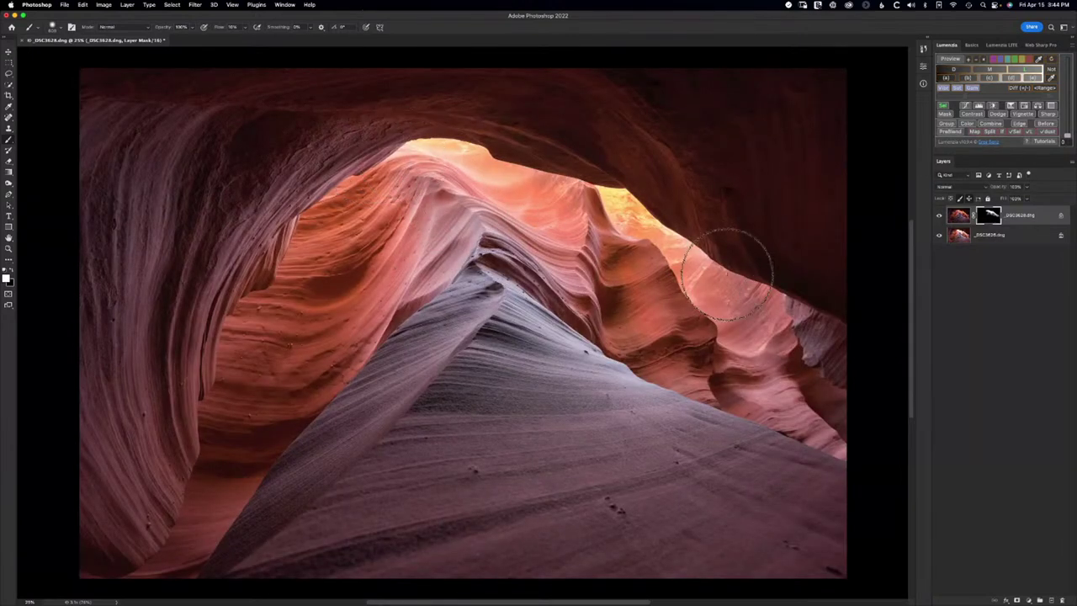
key("super+d")
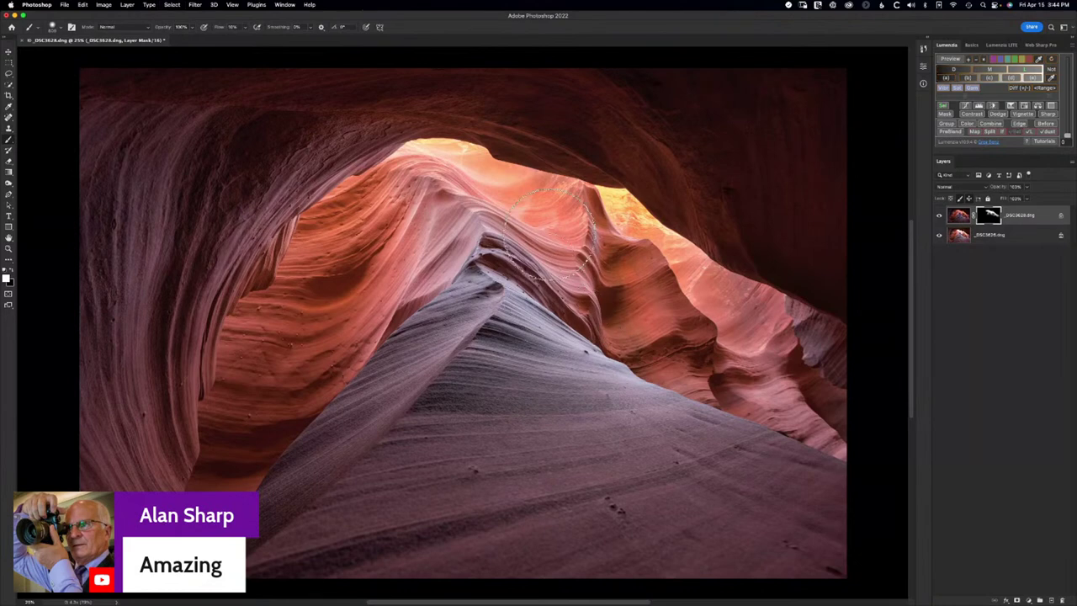
mouse_move(538, 278)
left_mouse_down()
mouse_move(466, 356)
mouse_move(449, 421)
mouse_move(598, 430)
mouse_move(831, 476)
mouse_move(603, 471)
left_mouse_up()
mouse_move(429, 389)
left_mouse_down()
mouse_move(319, 497)
mouse_move(326, 517)
mouse_move(362, 483)
left_mouse_up()
key("bracketright")
key("bracketright")
key("bracketright")
key("bracketright")
mouse_move(519, 306)
left_mouse_down()
mouse_move(455, 458)
mouse_move(492, 505)
mouse_move(604, 530)
mouse_move(721, 506)
mouse_move(649, 405)
mouse_move(627, 395)
mouse_move(564, 321)
mouse_move(521, 303)
mouse_move(514, 265)
mouse_move(446, 250)
mouse_move(434, 322)
mouse_move(448, 238)
mouse_move(439, 230)
mouse_move(521, 323)
mouse_move(580, 328)
mouse_move(745, 404)
mouse_move(753, 392)
mouse_move(877, 455)
mouse_move(809, 476)
mouse_move(522, 417)
mouse_move(415, 449)
mouse_move(277, 548)
mouse_move(721, 506)
mouse_move(890, 578)
mouse_move(772, 434)
mouse_move(732, 396)
left_mouse_up()
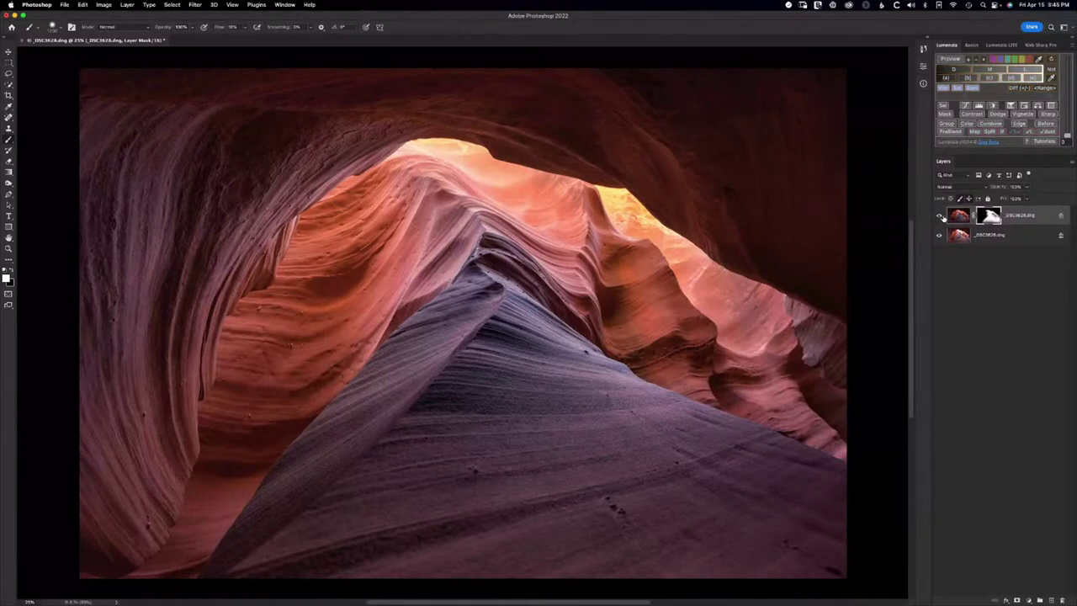
Brush the top layer's mask over the central arch rock, toggling the layer to compare before and after
left_click(939, 216)
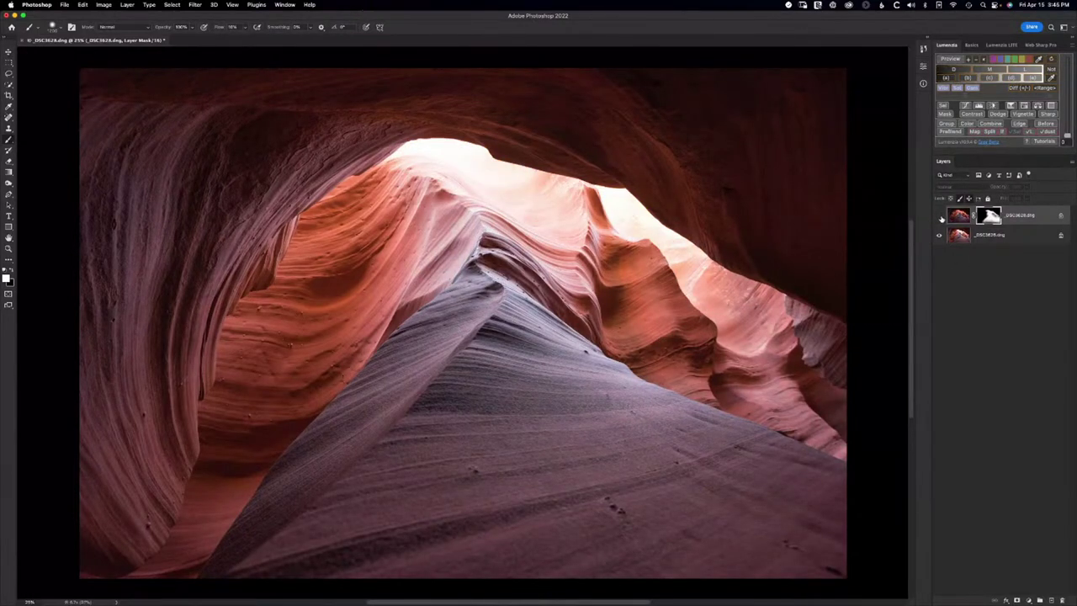
key("v")
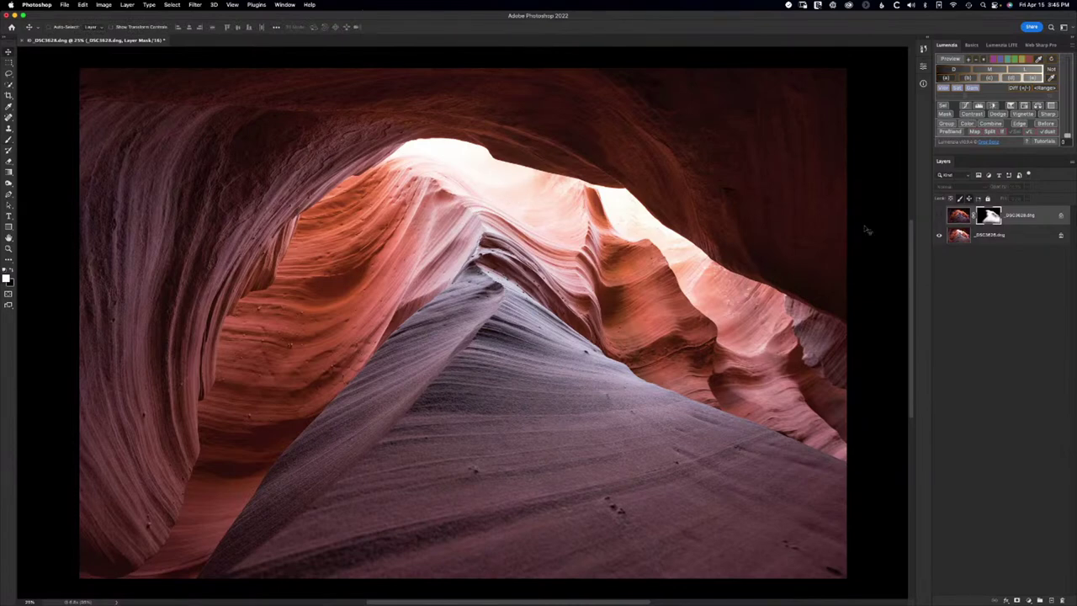
left_click(939, 217)
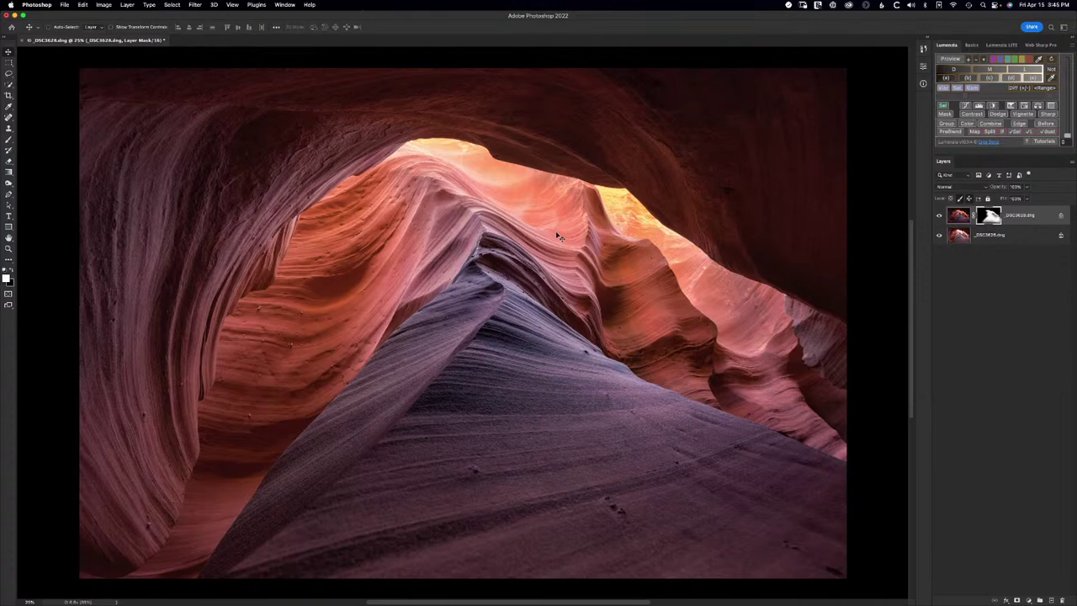
key("b")
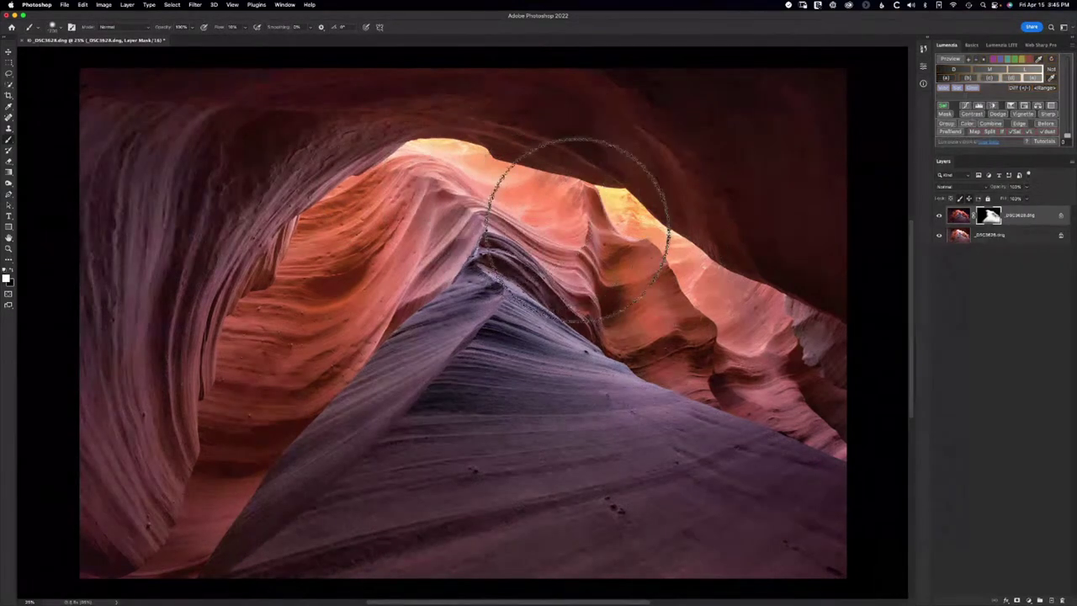
mouse_move(454, 199)
left_mouse_down()
mouse_move(492, 197)
mouse_move(451, 211)
mouse_move(516, 180)
mouse_move(482, 166)
mouse_move(580, 221)
mouse_move(731, 262)
mouse_move(694, 296)
left_mouse_up()
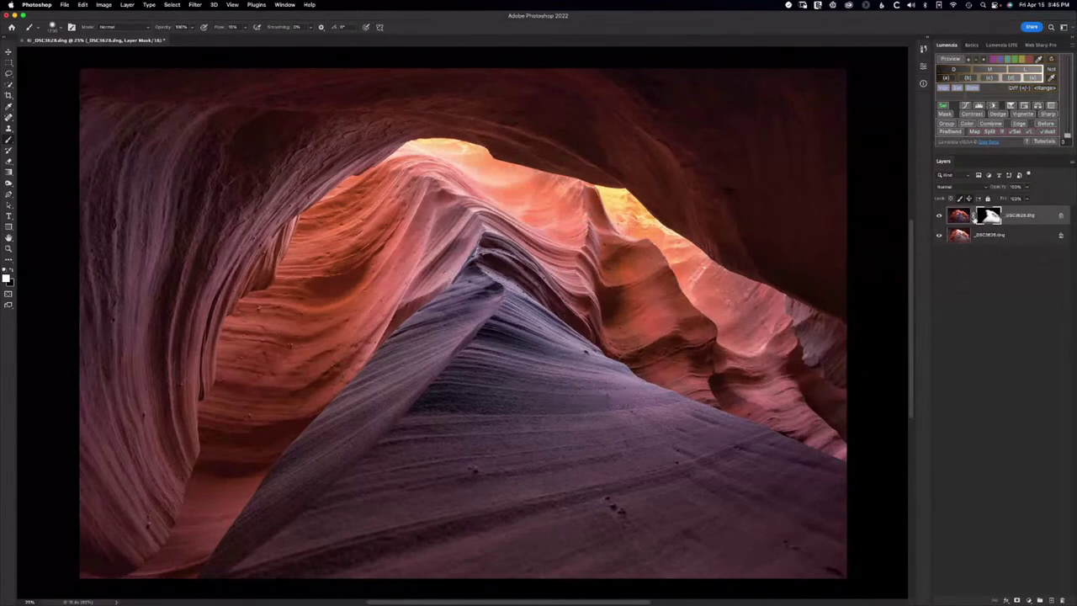
left_click(939, 216)
left_click(939, 216)
left_click(939, 216)
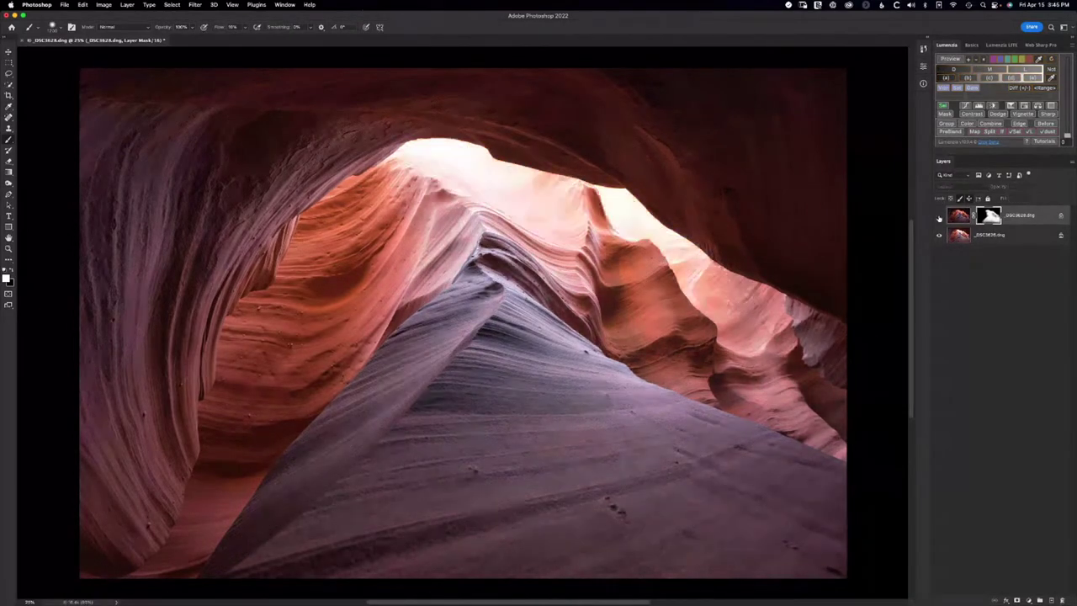
left_click(939, 216)
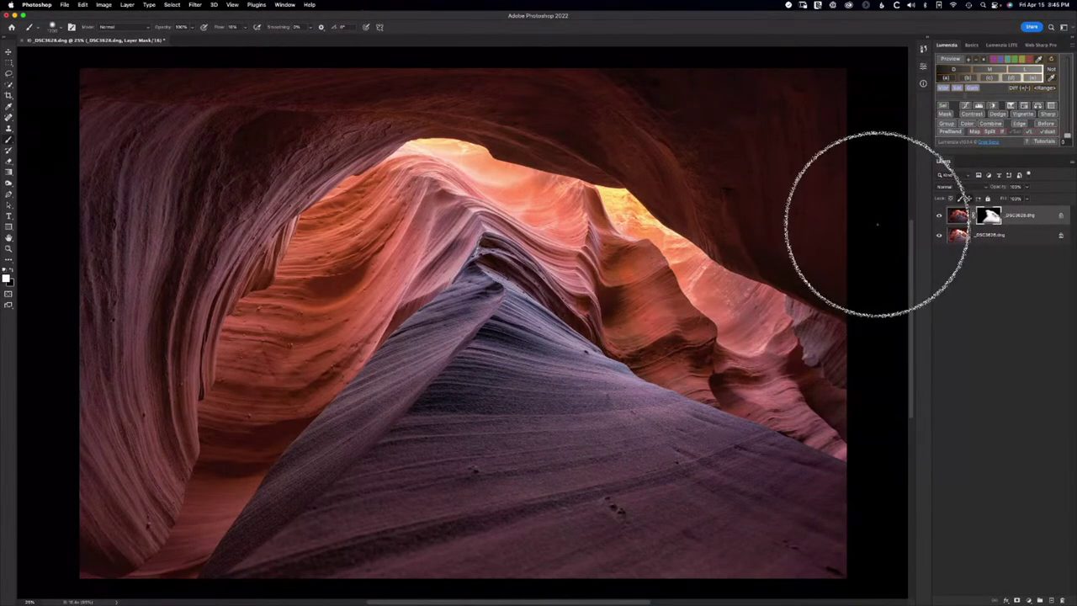
key("v")
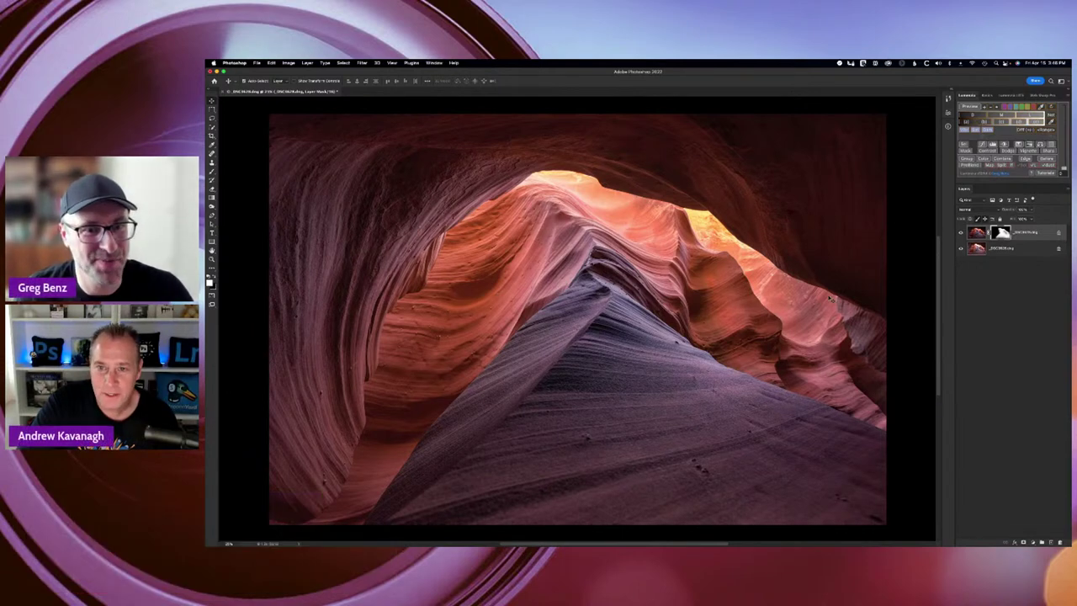
Close the canyon document with Cmd+W
key("super+w")
Discard the canyon changes, then select and zoom into the walkway photo in Lightroom Classic's Loupe view
left_click(644, 235)
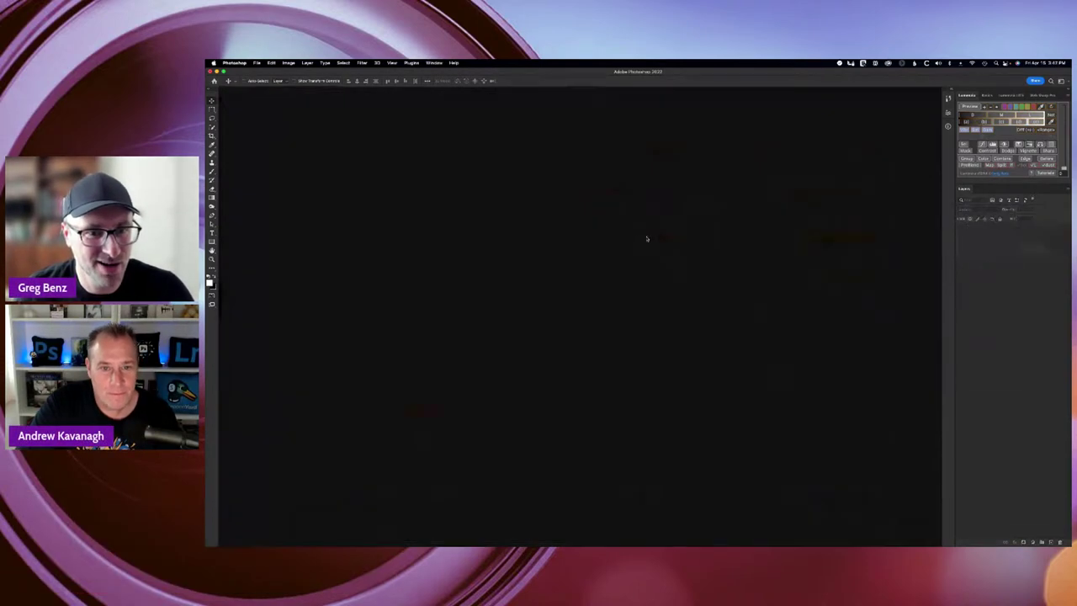
key("super+Tab")
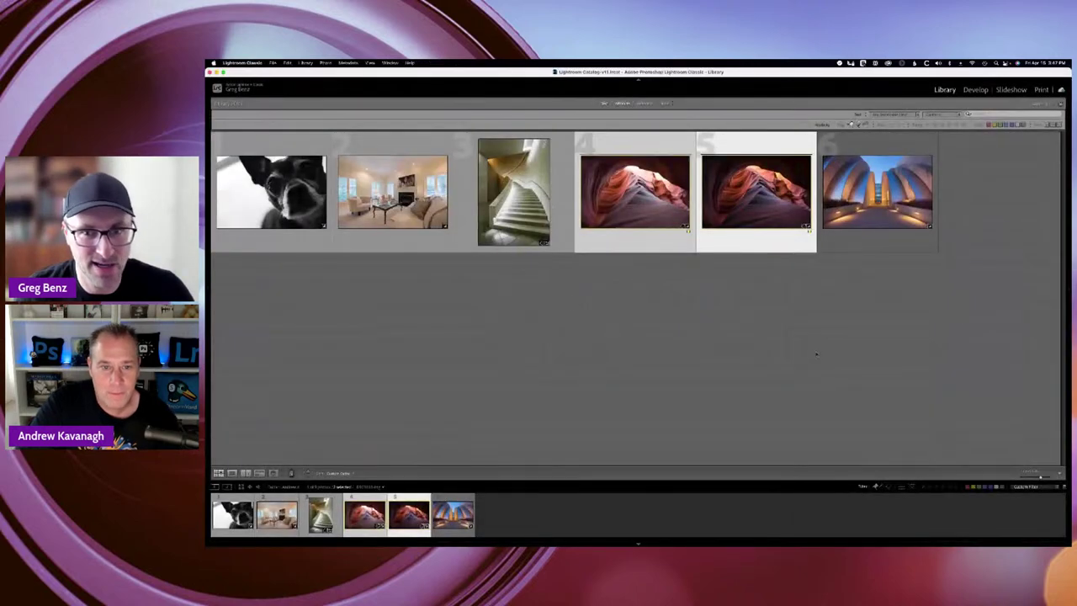
left_click(877, 191)
key("e")
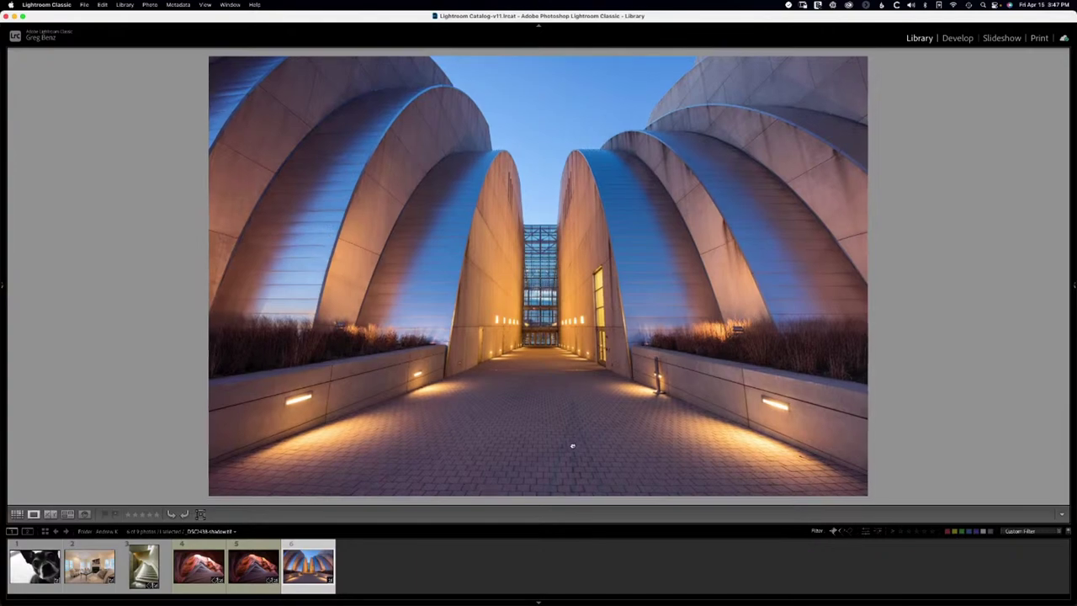
left_click(559, 386)
left_click(560, 385)
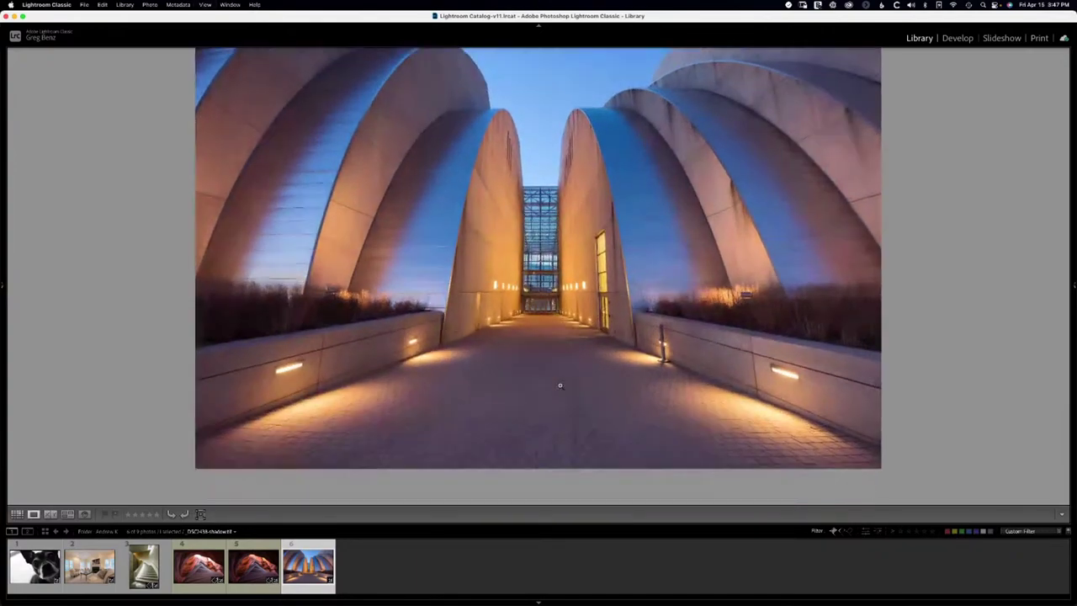
left_click(559, 386)
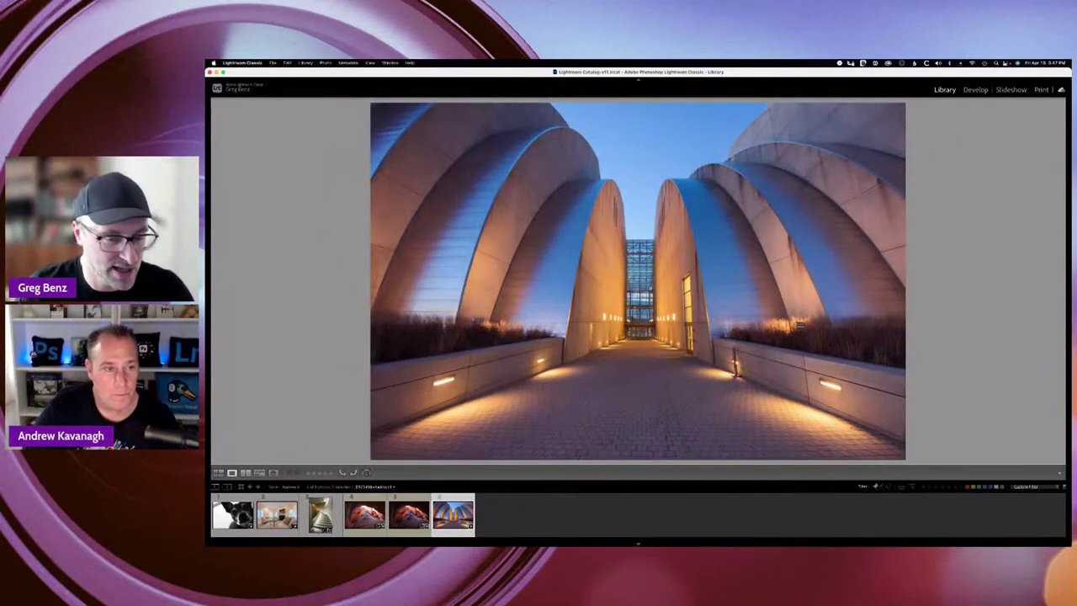
Send the walkway photo to Photoshop via Edit In > Open as Smart Object
right_click(629, 283)
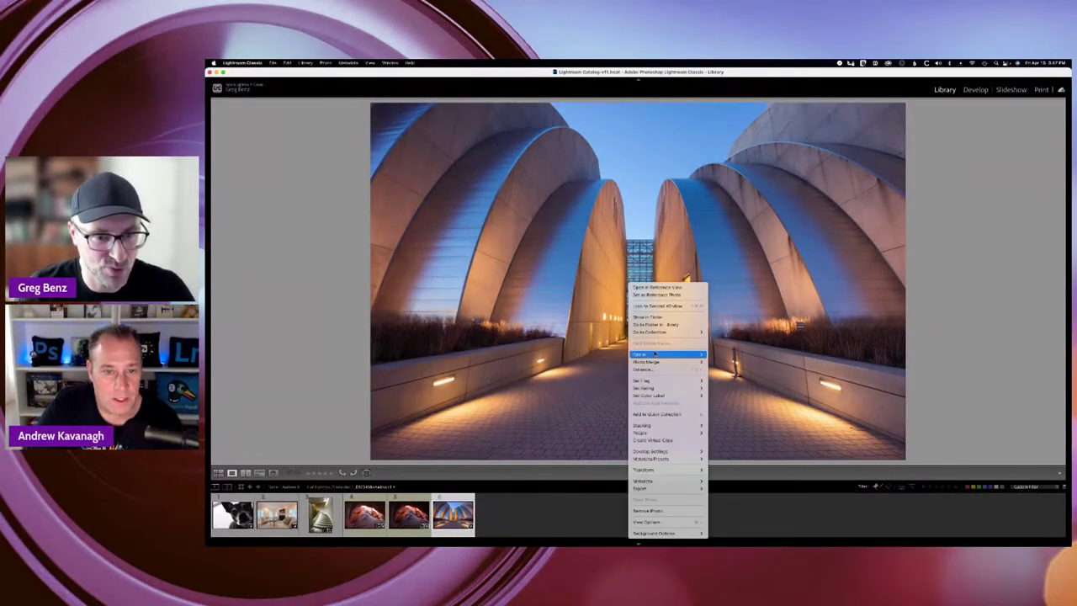
mouse_move(669, 354)
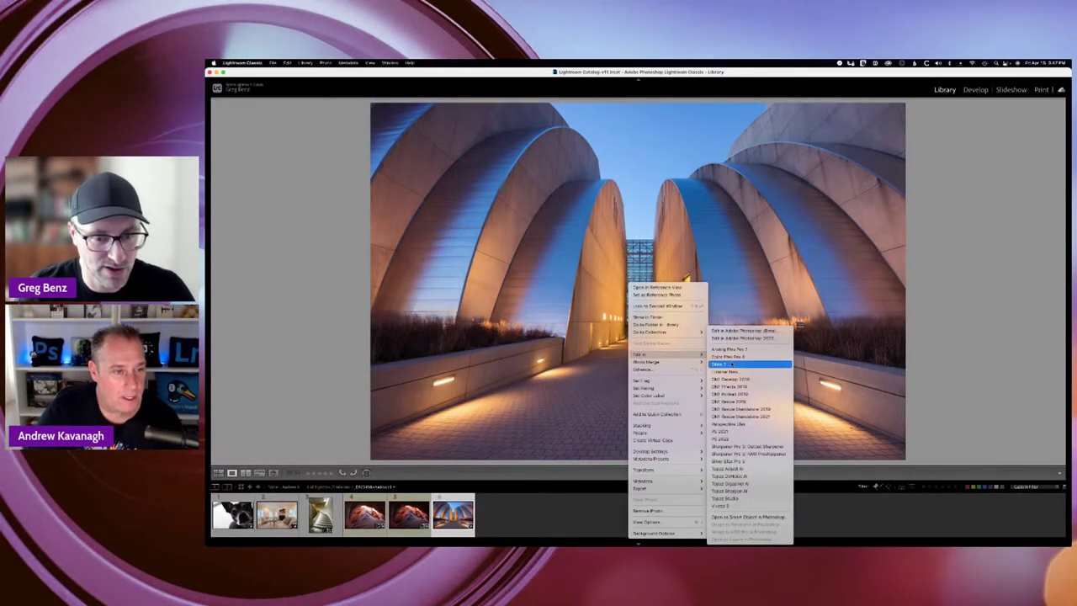
left_click(771, 516)
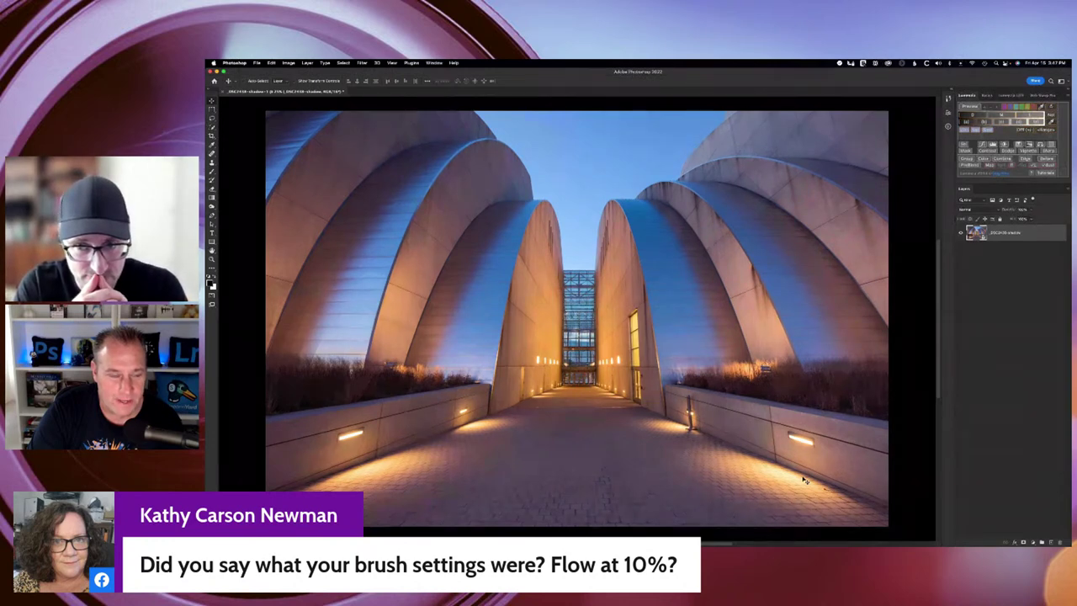
Add a black Solid Color fill layer, Color Fill 1, above the walkway photo
key("b")
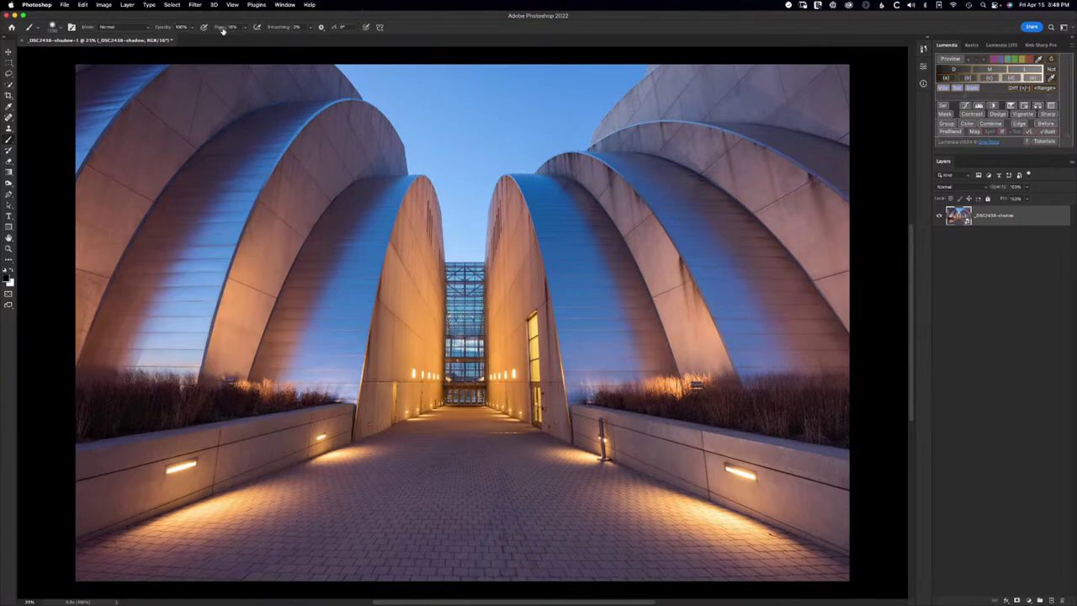
left_click(1028, 599)
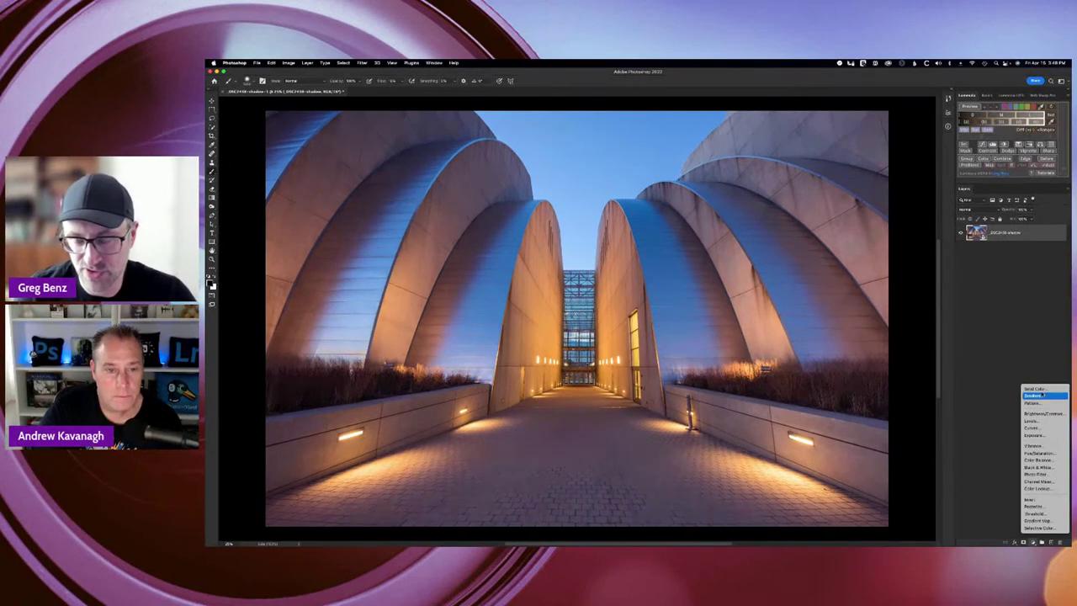
left_click(1034, 388)
left_click(484, 169)
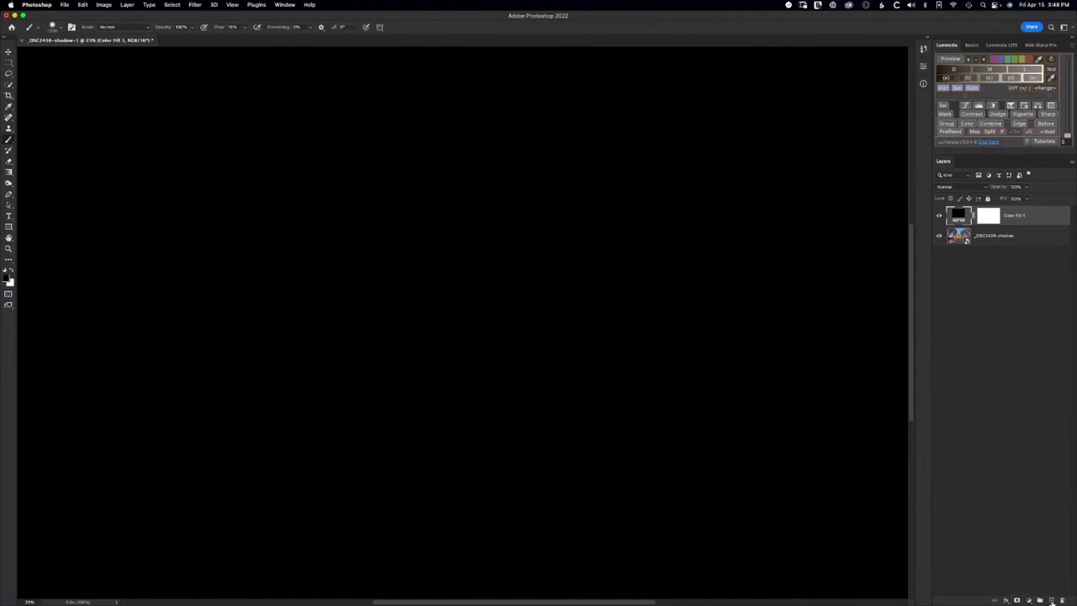
Add a new Layer 1 and set the painting colour to fully saturated red
left_click(1051, 600)
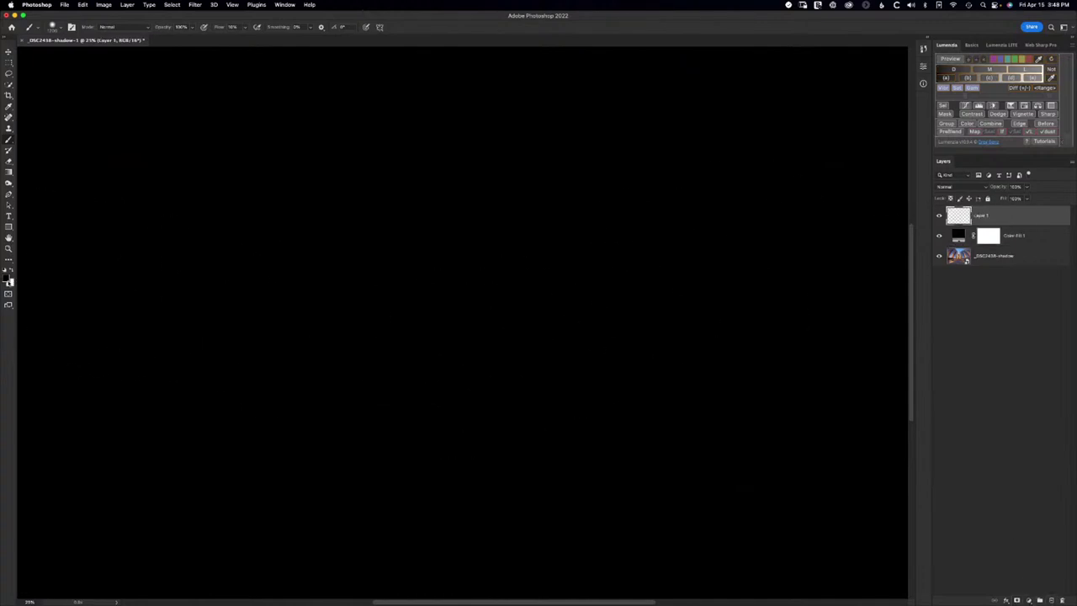
left_click(11, 283)
left_click_drag(262, 219, 271, 139)
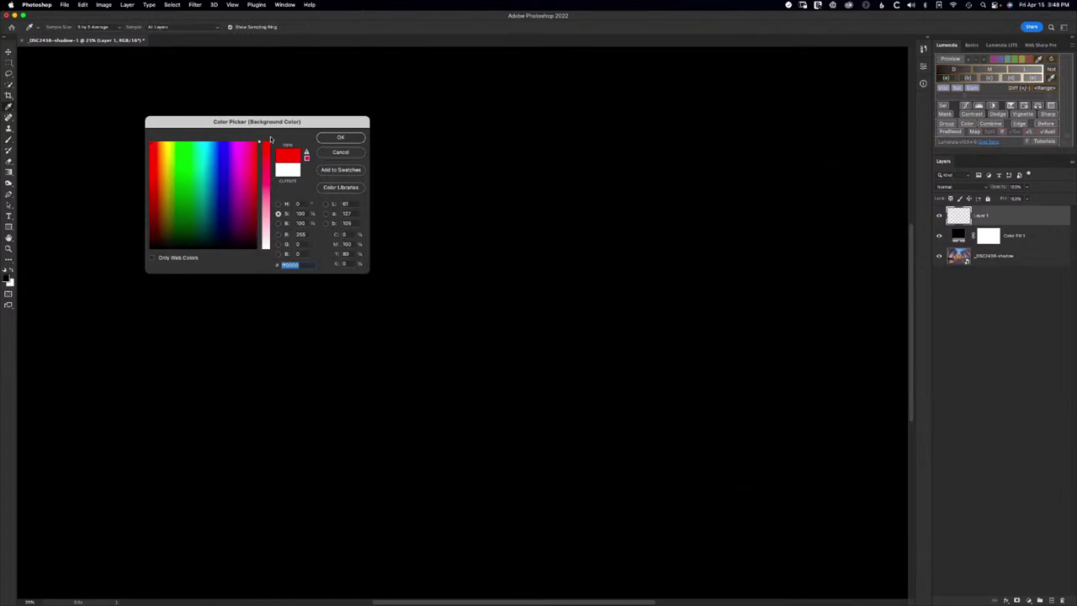
left_click(340, 137)
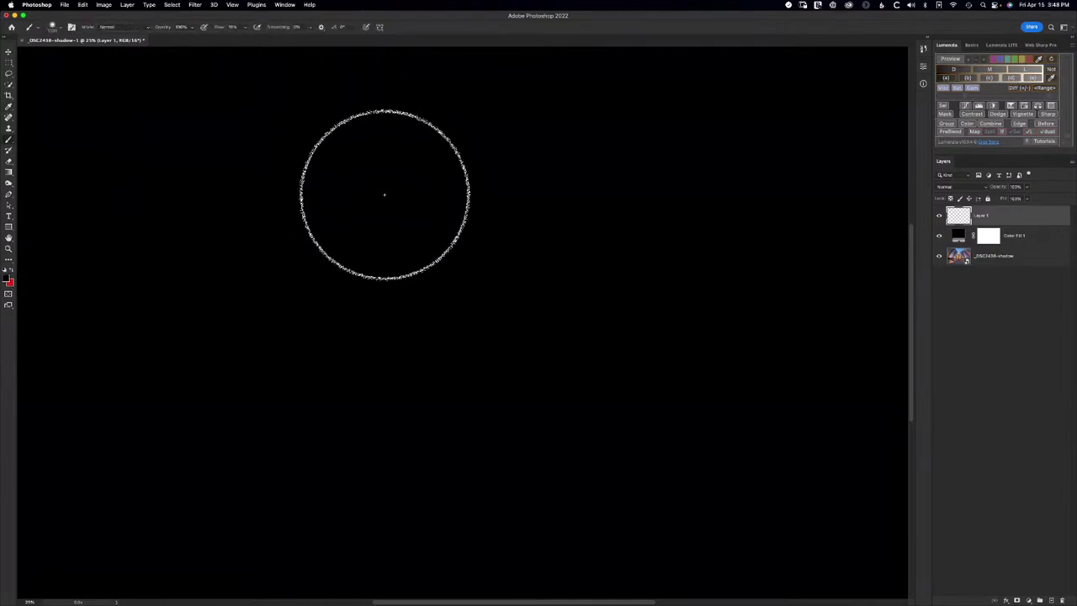
Paint a hard-edged red stroke near the top with a smaller brush at 100% hardness
key("bracketleft")
key("bracketleft")
key("bracketleft")
key("bracketleft")
key("bracketleft")
key("bracketleft")
key("bracketleft")
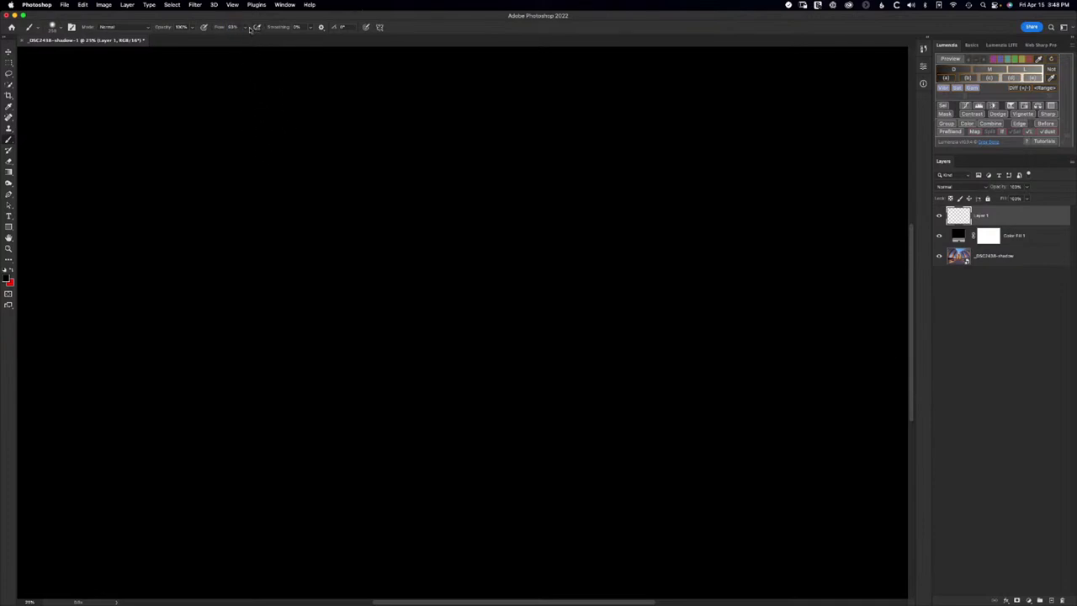
left_click(59, 27)
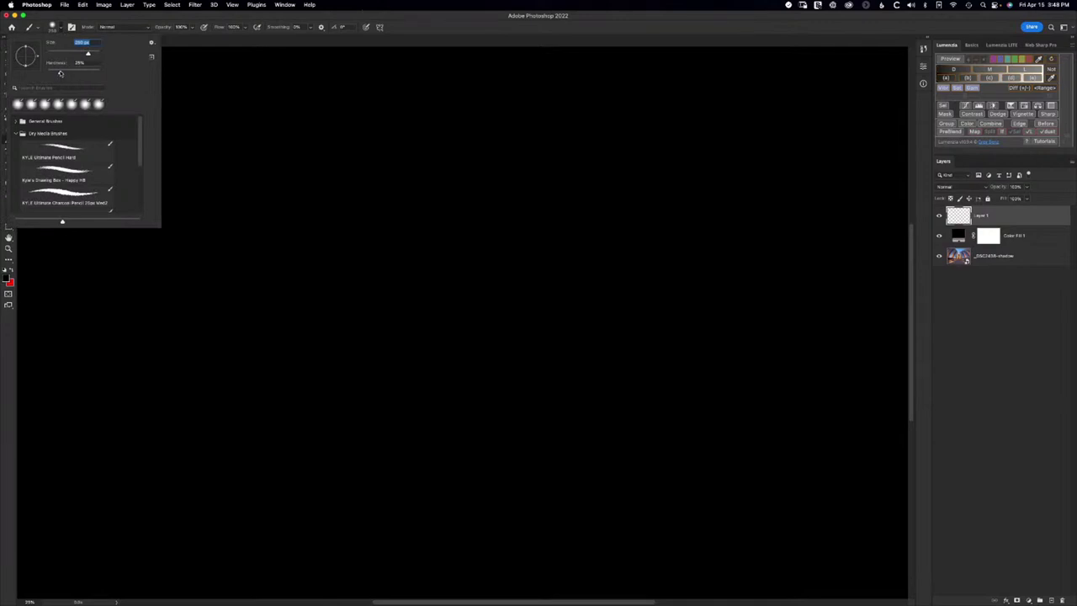
left_click_drag(63, 75, 111, 74)
left_click(63, 28)
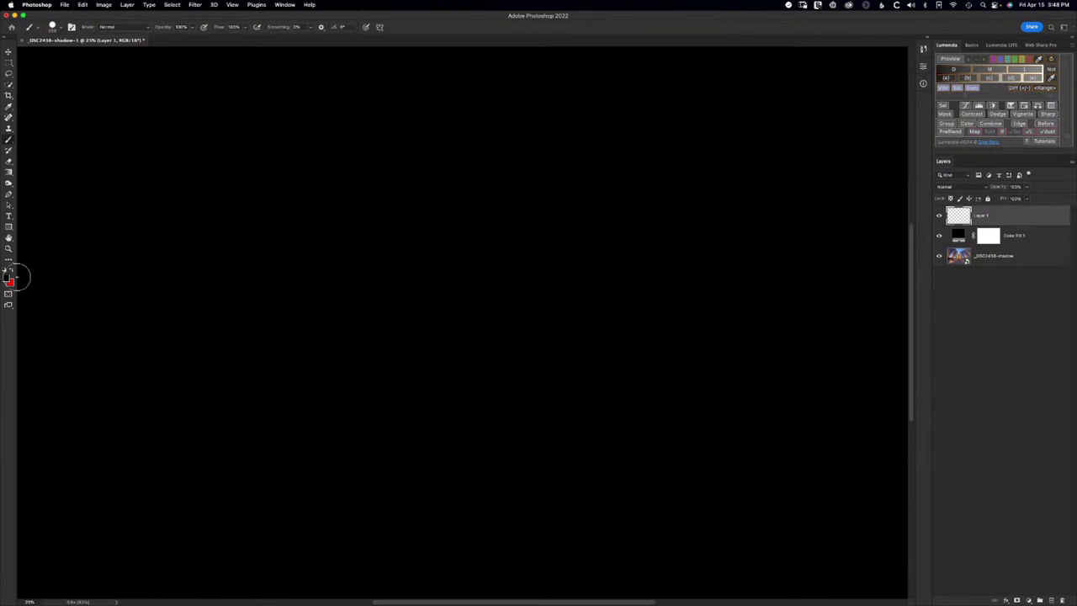
left_click_drag(183, 132, 535, 133)
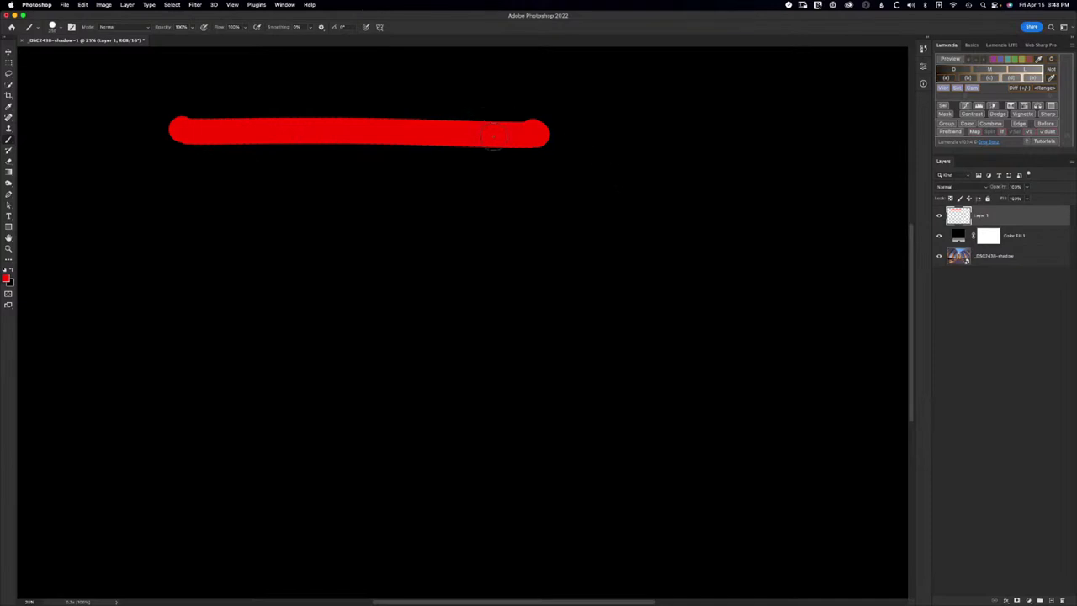
Lower the brush hardness and paint a soft red stroke below the first
left_click(59, 29)
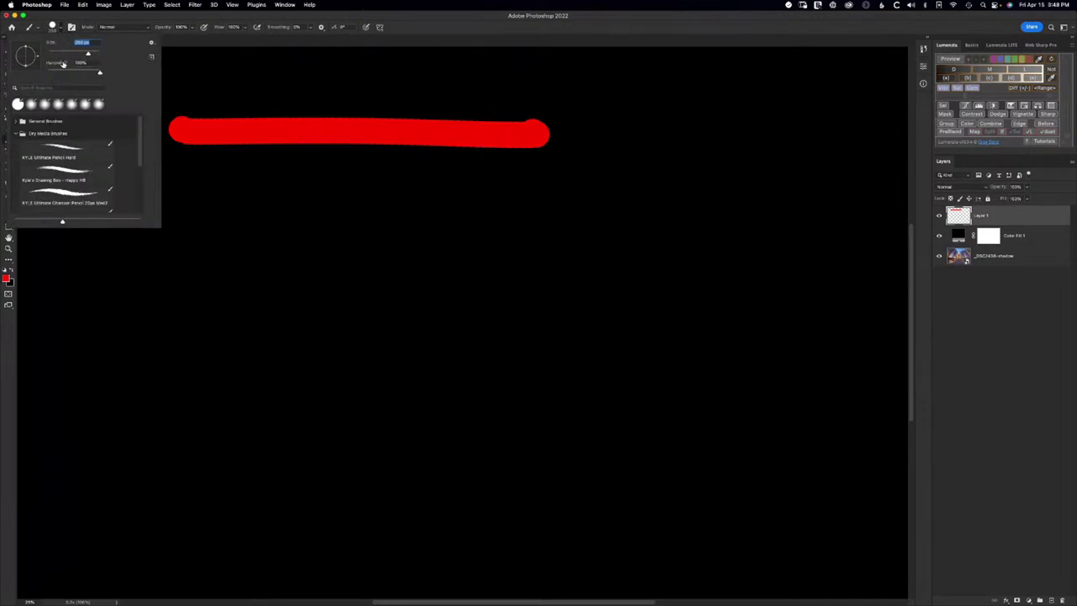
key("Tab")
key("Return")
left_click_drag(196, 178, 553, 192)
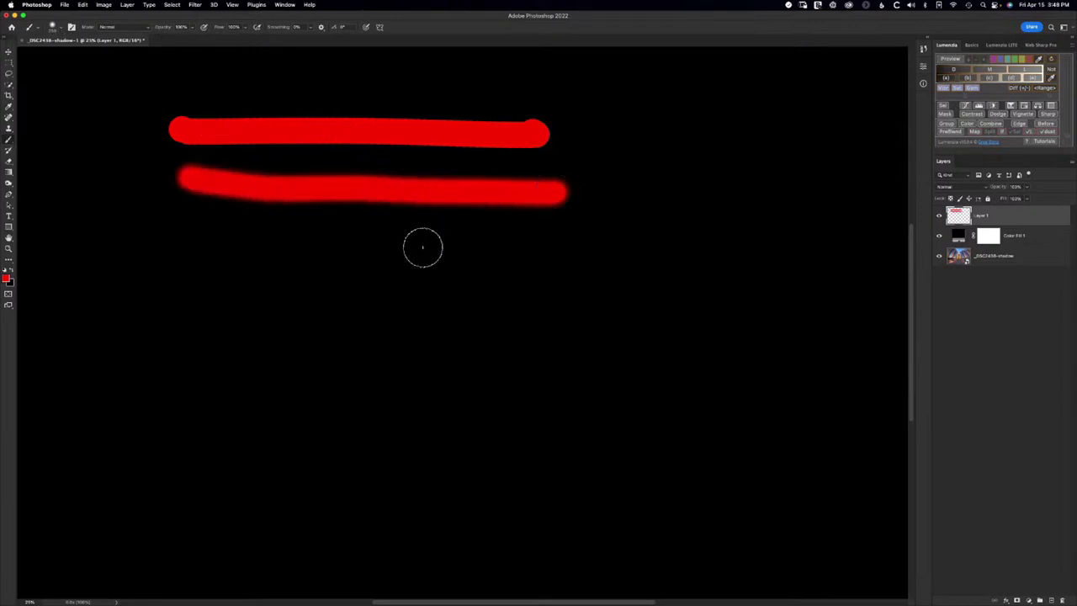
Inspect the stroke edges up close, then paint a faint low-opacity red stroke beneath them
key("z")
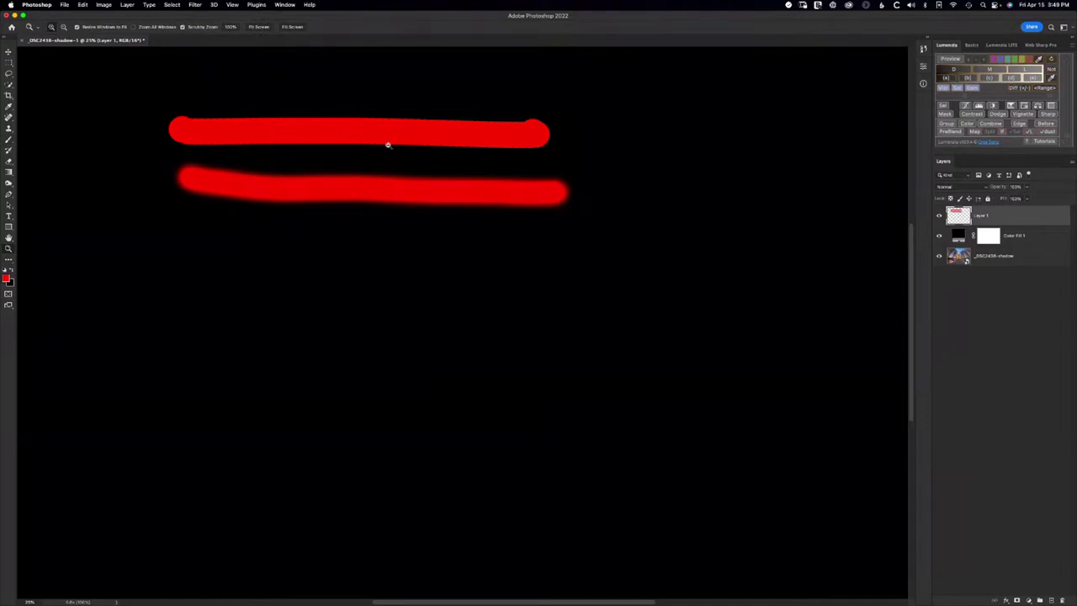
left_click_drag(388, 145, 434, 168)
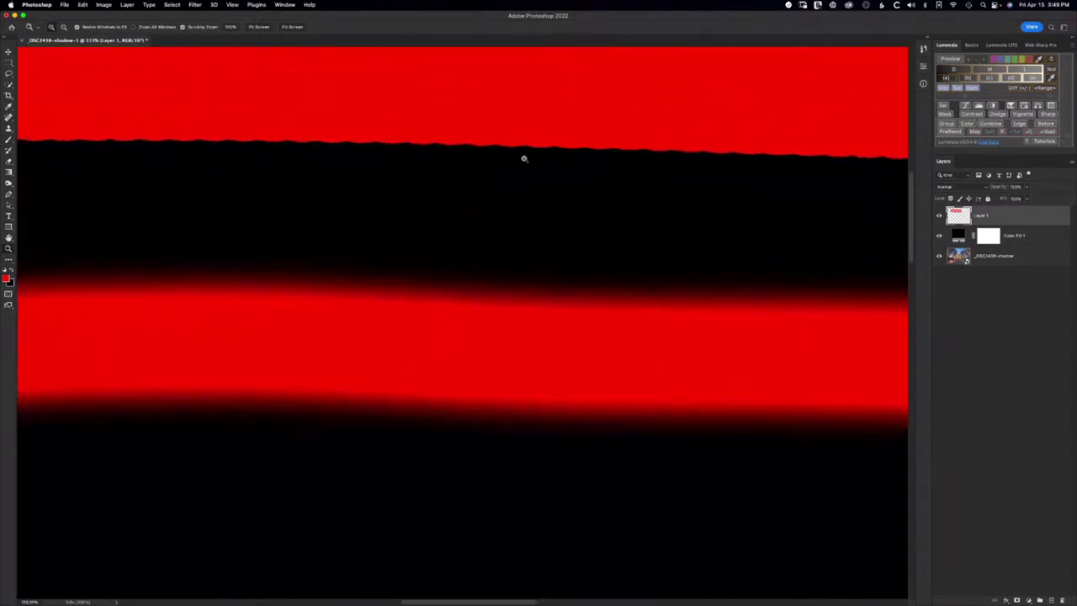
key("super+0")
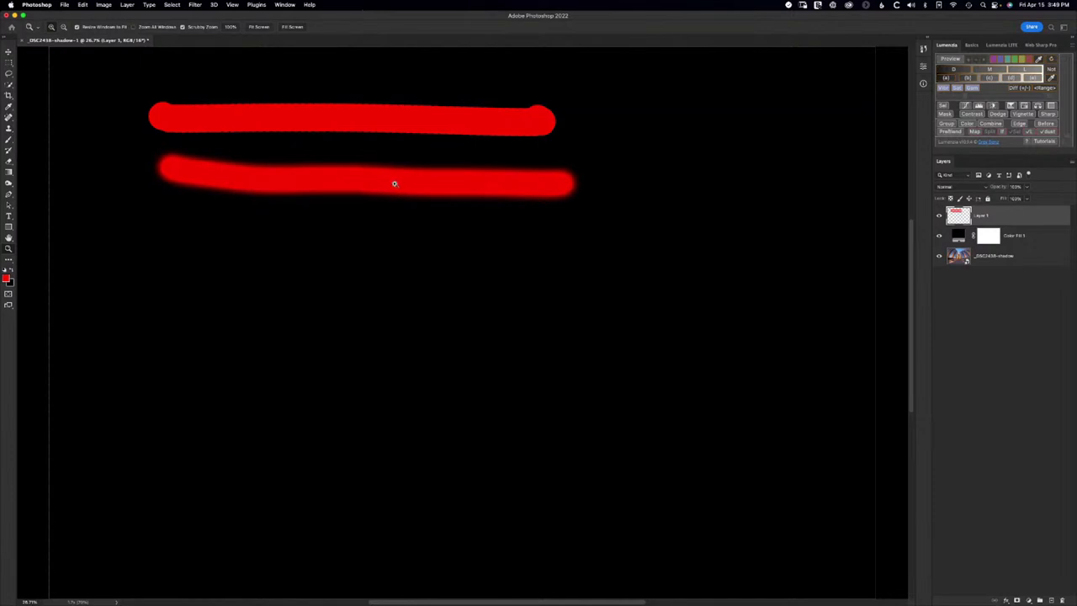
key("b")
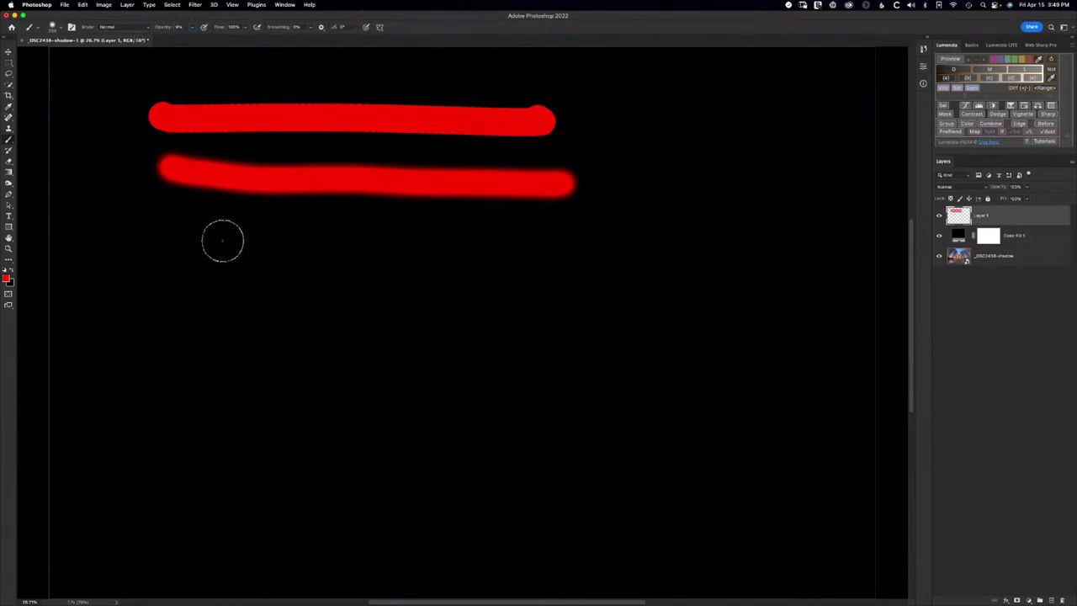
mouse_move(183, 240)
left_mouse_down()
mouse_move(563, 252)
mouse_move(258, 240)
mouse_move(502, 238)
mouse_move(511, 243)
mouse_move(207, 247)
mouse_move(496, 241)
mouse_move(309, 240)
left_mouse_up()
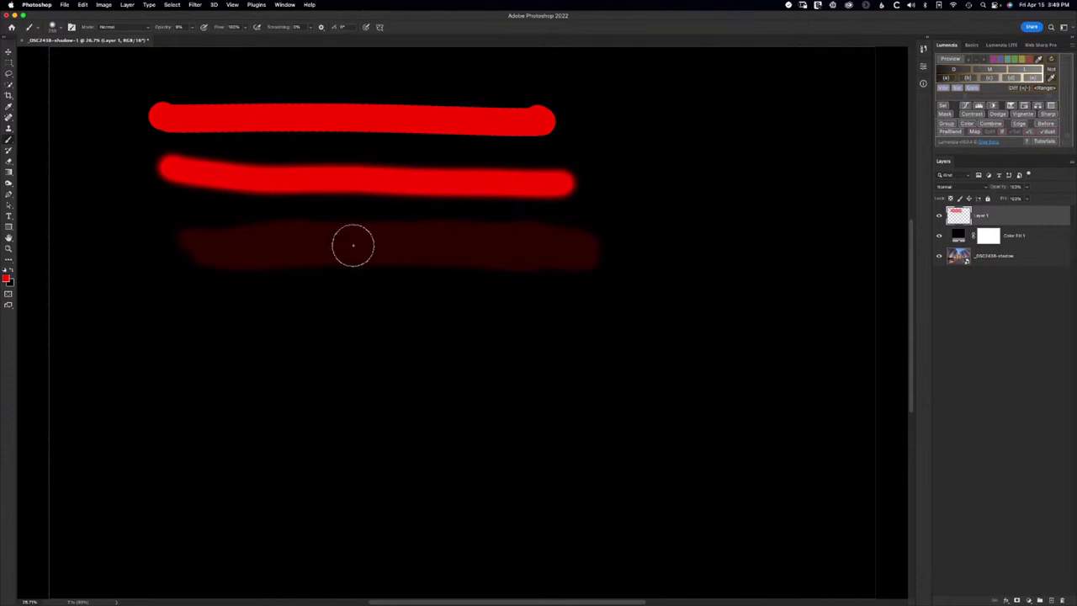
Build up the faint third stroke's left half with repeated low-opacity passes
mouse_move(318, 243)
left_mouse_down()
mouse_move(273, 238)
mouse_move(405, 237)
mouse_move(243, 238)
mouse_move(225, 251)
mouse_move(471, 240)
mouse_move(504, 249)
mouse_move(364, 244)
mouse_move(409, 239)
mouse_move(291, 249)
mouse_move(269, 269)
mouse_move(370, 230)
mouse_move(249, 246)
mouse_move(380, 231)
mouse_move(260, 248)
mouse_move(363, 233)
mouse_move(289, 247)
mouse_move(315, 250)
left_mouse_up()
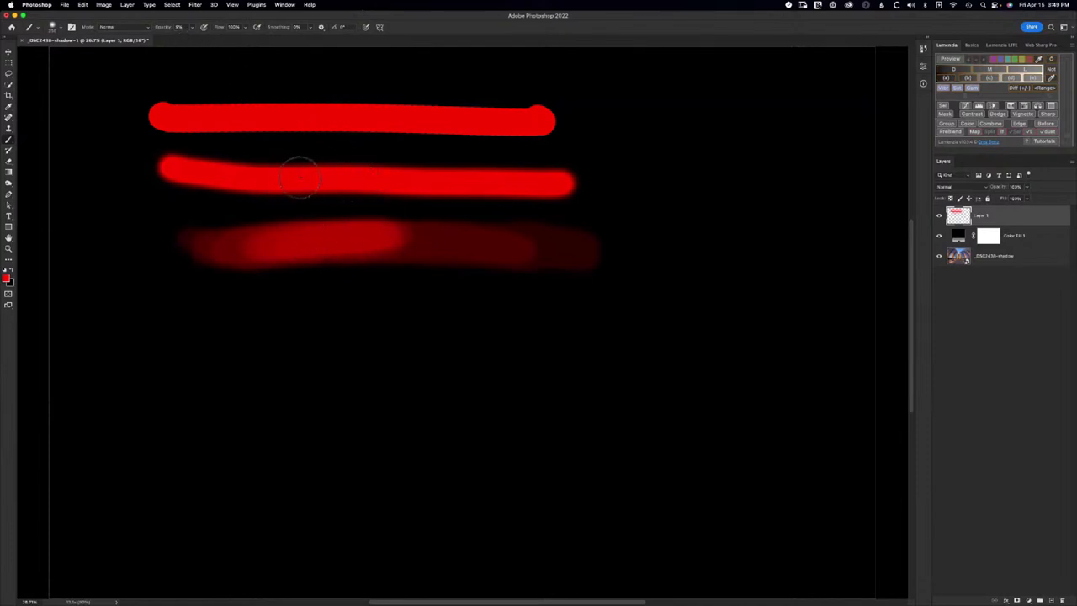
mouse_move(339, 242)
left_mouse_down()
mouse_move(278, 241)
mouse_move(320, 237)
left_mouse_up()
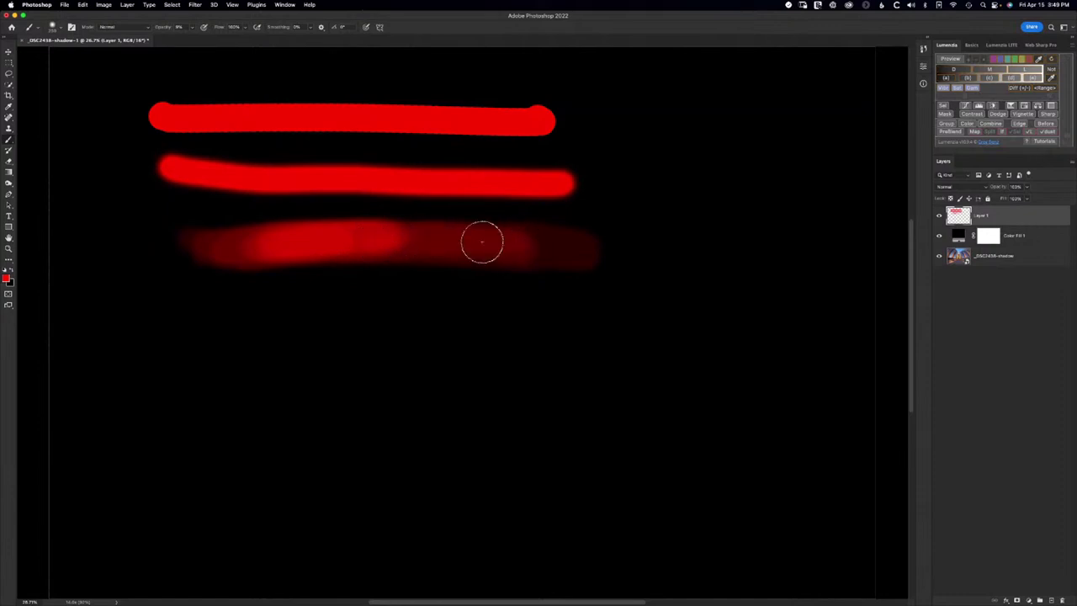
mouse_move(472, 244)
left_mouse_down()
mouse_move(594, 247)
mouse_move(408, 247)
mouse_move(575, 253)
mouse_move(500, 245)
mouse_move(561, 250)
mouse_move(412, 258)
mouse_move(493, 243)
mouse_move(563, 252)
mouse_move(459, 243)
mouse_move(566, 250)
mouse_move(457, 248)
mouse_move(523, 244)
left_mouse_up()
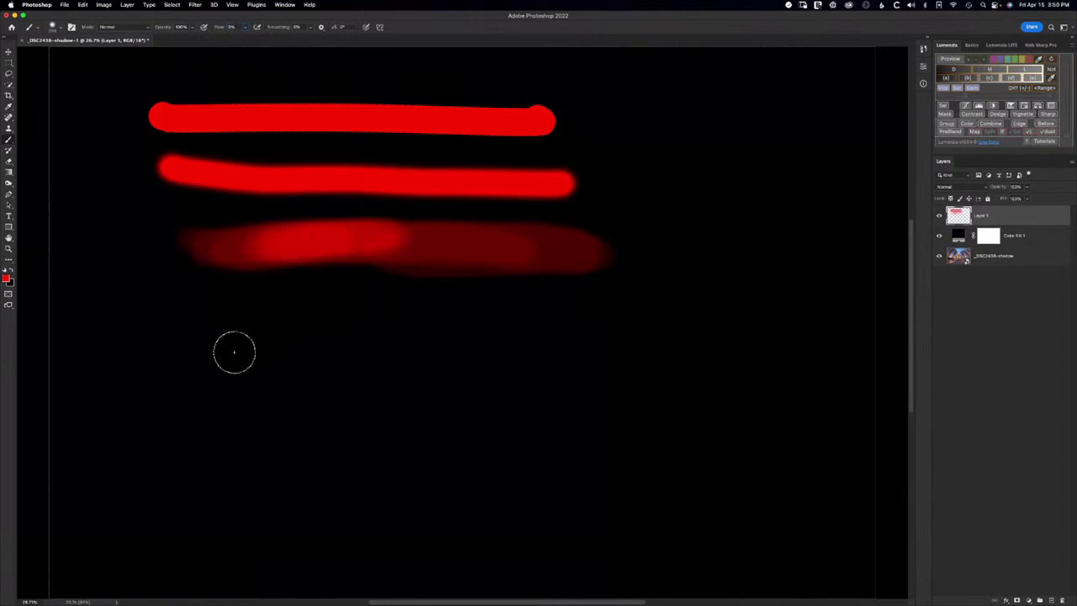
Paint a fourth soft red stroke and a fainter fifth one built up below it
mouse_move(233, 351)
left_mouse_down()
mouse_move(576, 364)
mouse_move(265, 359)
mouse_move(294, 353)
mouse_move(537, 359)
mouse_move(250, 364)
mouse_move(309, 367)
left_mouse_up()
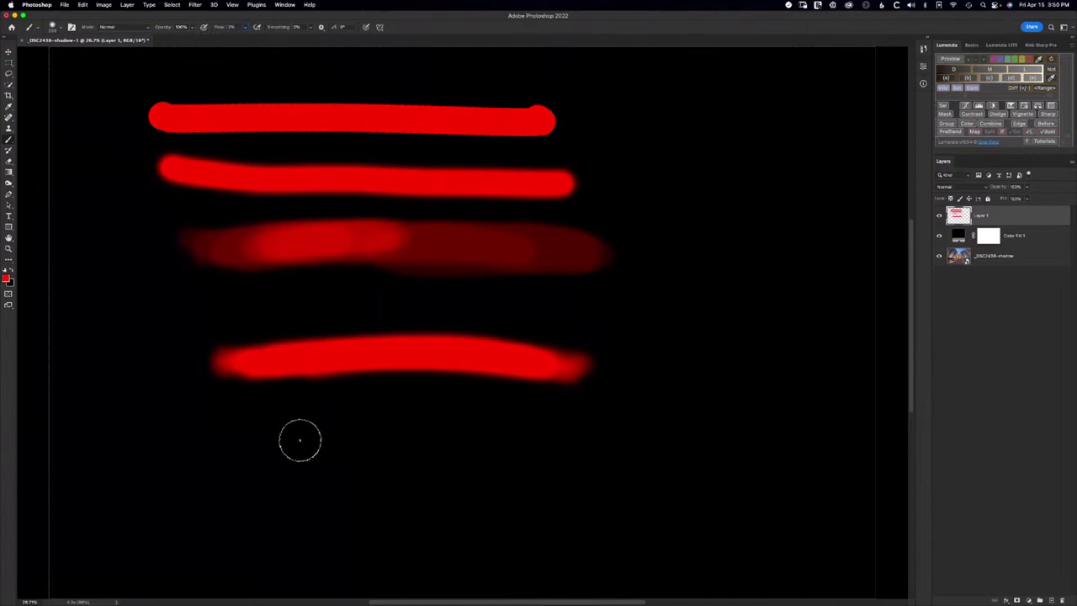
mouse_move(298, 437)
left_mouse_down()
mouse_move(377, 428)
mouse_move(273, 430)
mouse_move(252, 450)
mouse_move(430, 435)
mouse_move(250, 446)
mouse_move(300, 431)
mouse_move(244, 446)
mouse_move(523, 441)
mouse_move(397, 427)
mouse_move(408, 437)
mouse_move(310, 438)
mouse_move(361, 447)
mouse_move(191, 515)
left_mouse_up()
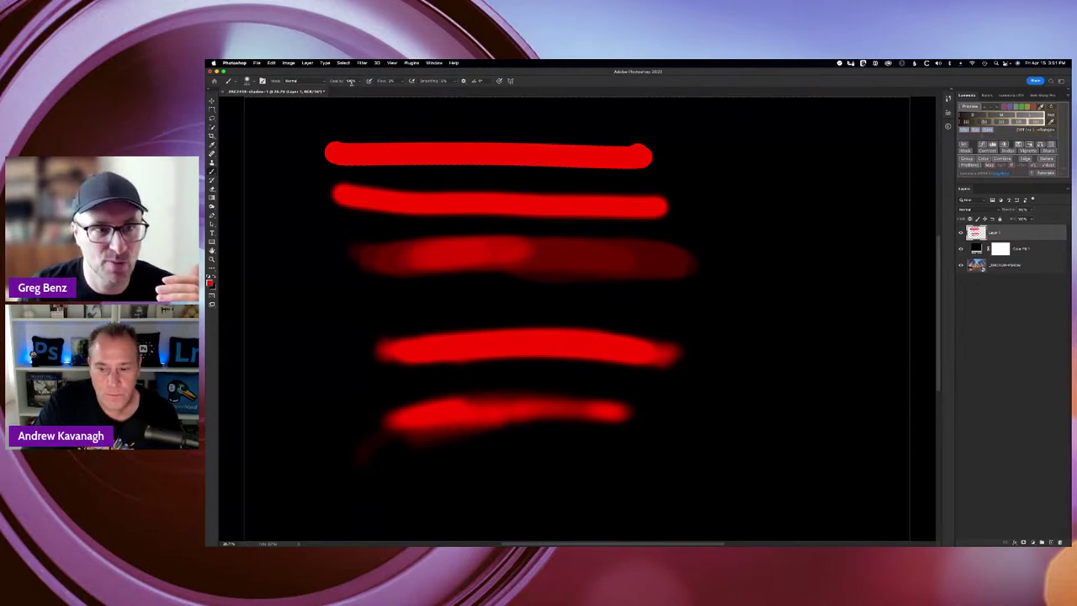
Paint a faint red patch right of the fourth stroke at 42% opacity, then restore 100%
left_click_drag(350, 81, 516, 356)
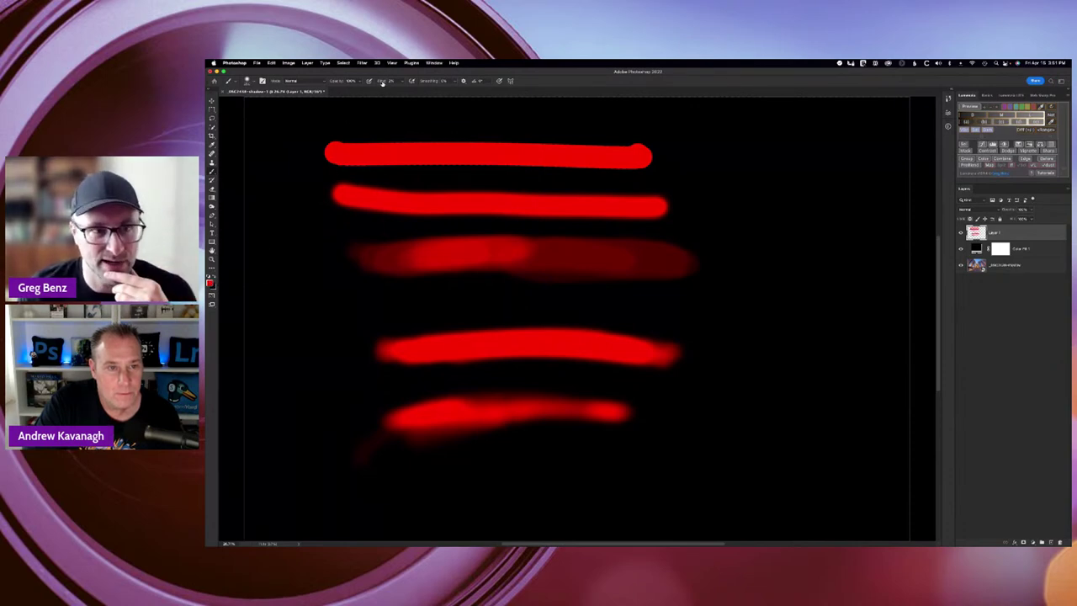
left_click_drag(338, 85, 322, 82)
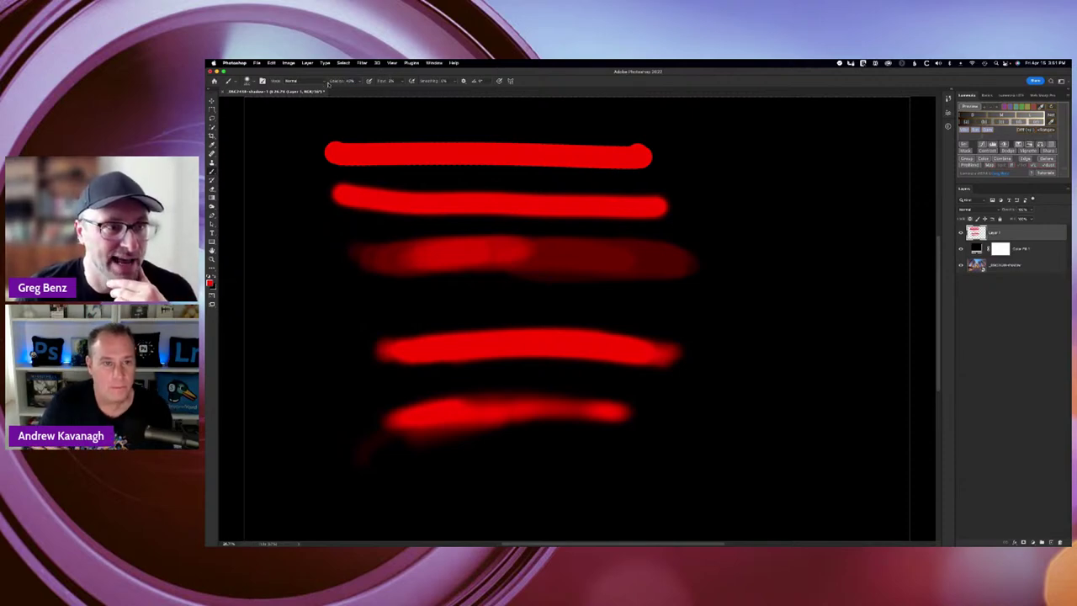
mouse_move(837, 337)
left_mouse_down()
mouse_move(756, 336)
mouse_move(834, 342)
mouse_move(776, 364)
mouse_move(826, 376)
mouse_move(836, 336)
mouse_move(759, 355)
mouse_move(777, 395)
mouse_move(783, 341)
mouse_move(749, 372)
mouse_move(810, 386)
mouse_move(821, 347)
mouse_move(741, 372)
mouse_move(734, 364)
mouse_move(799, 383)
mouse_move(800, 351)
mouse_move(736, 388)
mouse_move(804, 355)
mouse_move(758, 371)
mouse_move(798, 354)
mouse_move(766, 361)
mouse_move(795, 352)
mouse_move(753, 408)
mouse_move(819, 342)
mouse_move(747, 393)
mouse_move(755, 354)
mouse_move(738, 362)
mouse_move(759, 349)
mouse_move(790, 374)
mouse_move(818, 342)
mouse_move(741, 393)
mouse_move(782, 354)
mouse_move(766, 368)
mouse_move(792, 360)
mouse_move(752, 361)
mouse_move(800, 361)
mouse_move(808, 331)
mouse_move(835, 354)
mouse_move(771, 379)
mouse_move(793, 359)
mouse_move(735, 361)
mouse_move(806, 373)
mouse_move(730, 352)
mouse_move(774, 371)
mouse_move(752, 356)
mouse_move(764, 376)
mouse_move(734, 370)
mouse_move(794, 372)
mouse_move(771, 387)
left_mouse_up()
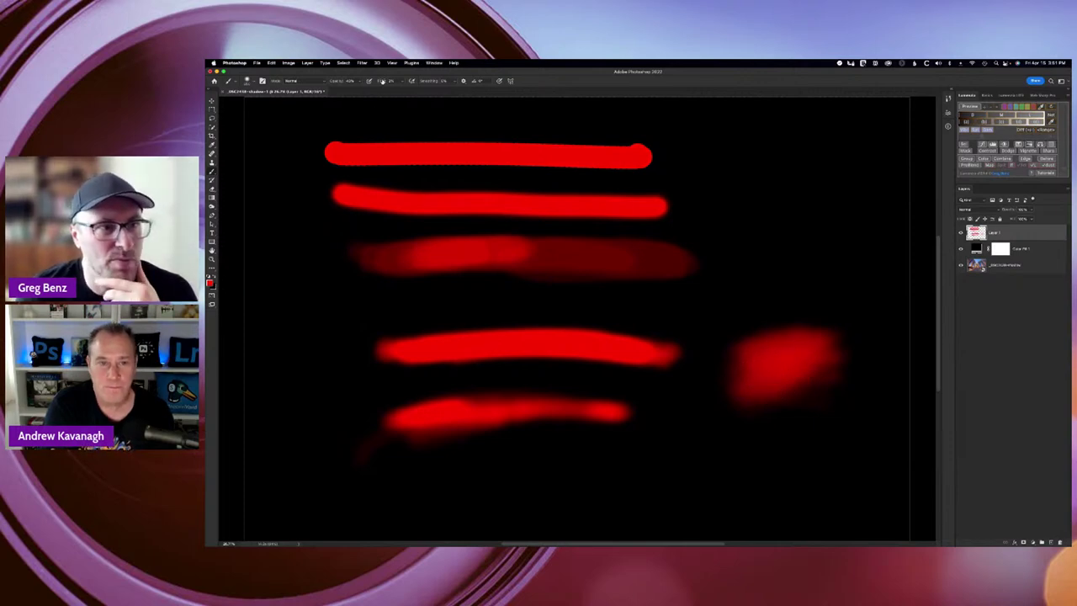
left_click_drag(339, 81, 355, 81)
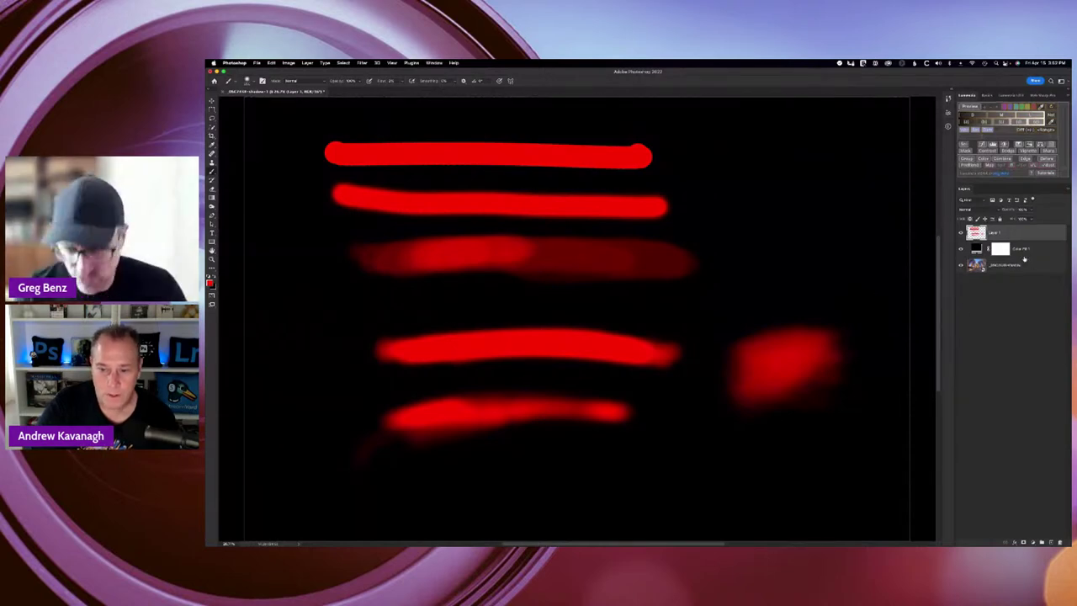
Delete Layer 1 and Color Fill 1, then zoom into the shadow across the walkway
left_click(1041, 250, "shift")
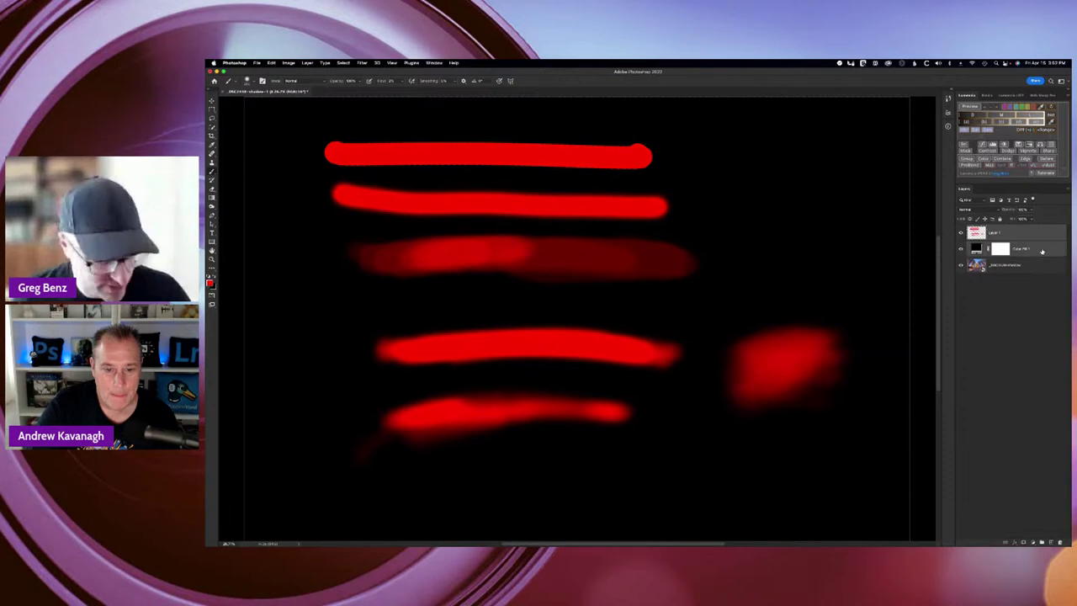
left_click(1059, 543)
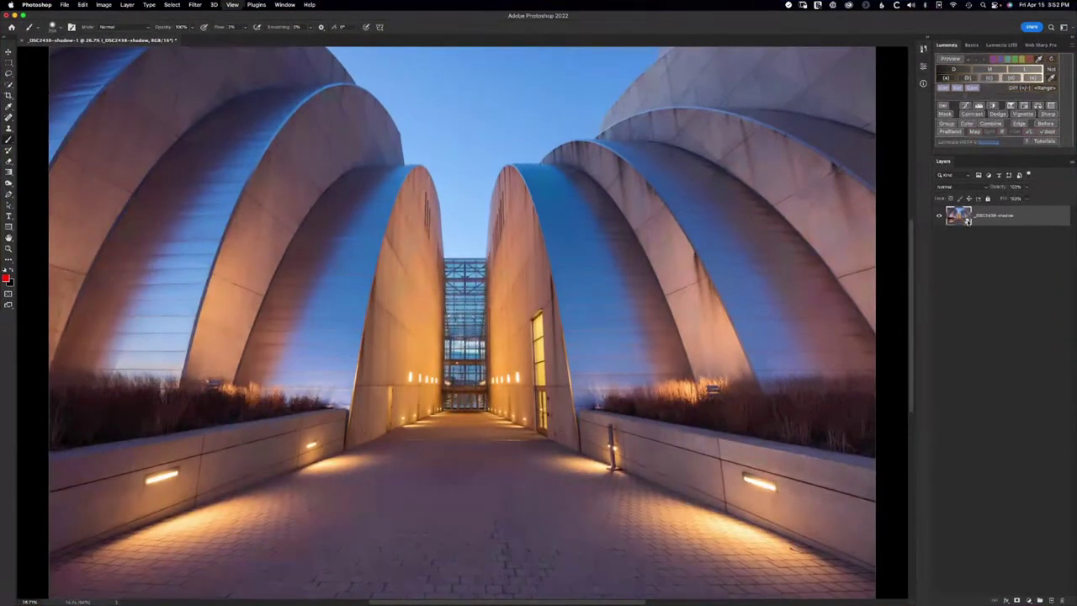
key("super+minus")
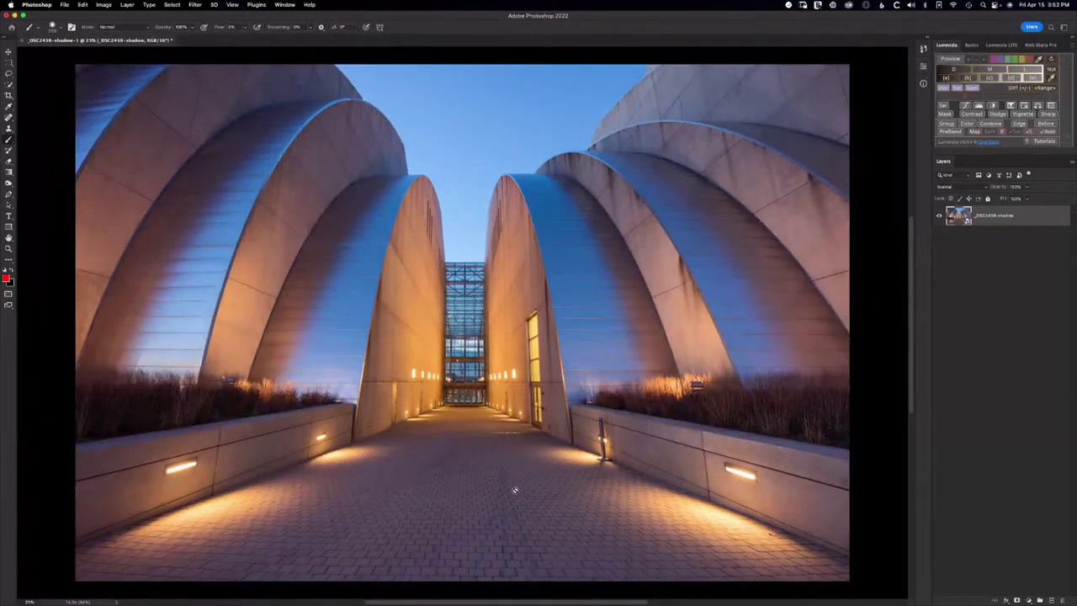
key("z")
left_click_drag(499, 499, 504, 353)
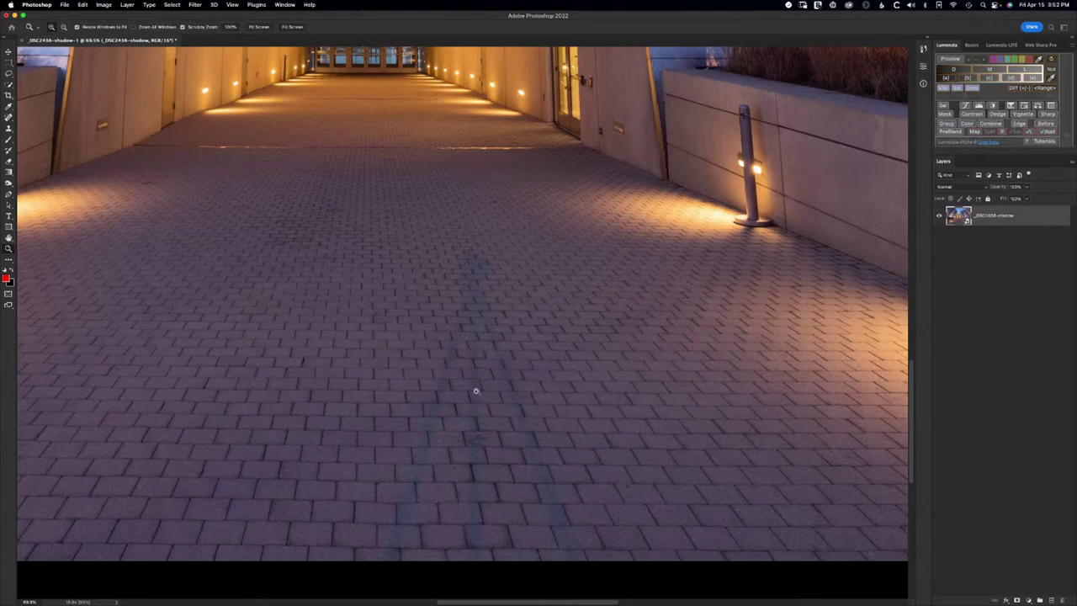
key("m")
left_click_drag(392, 220, 577, 562)
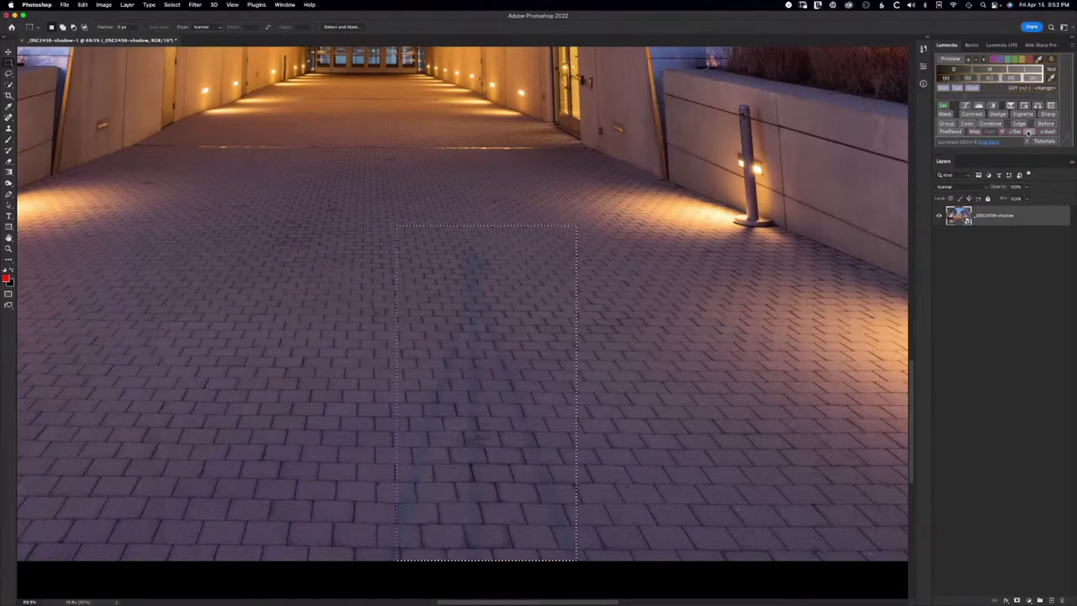
left_click(1027, 132)
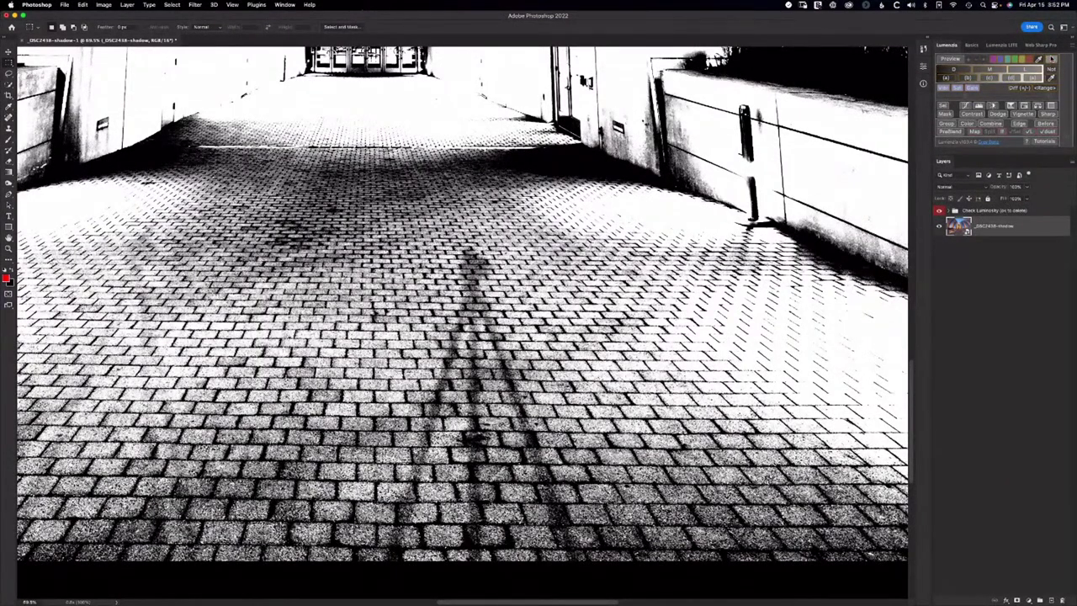
left_click(1051, 59)
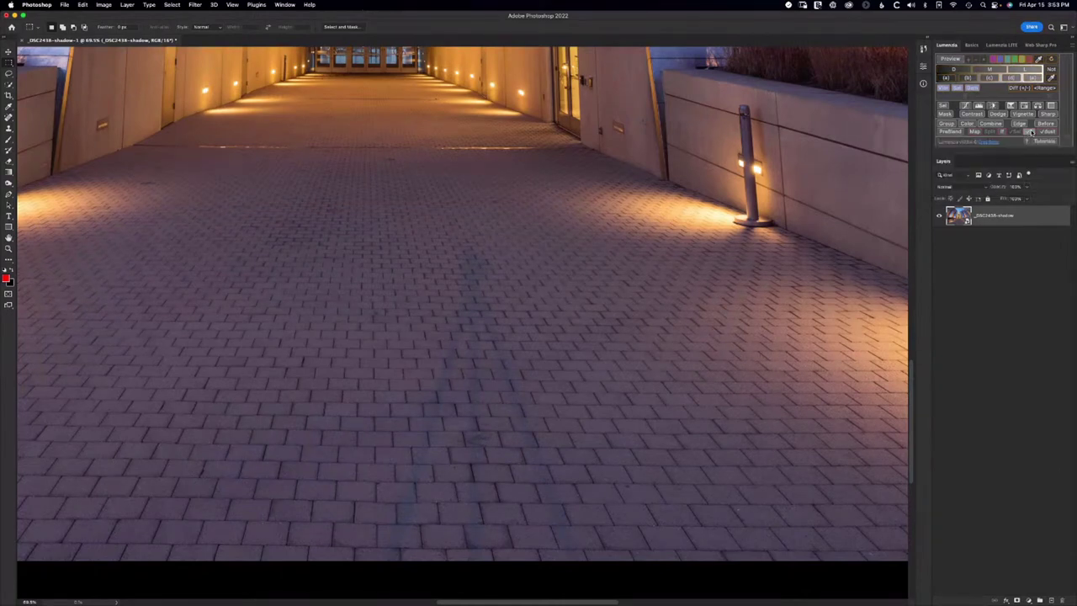
left_click(1032, 132)
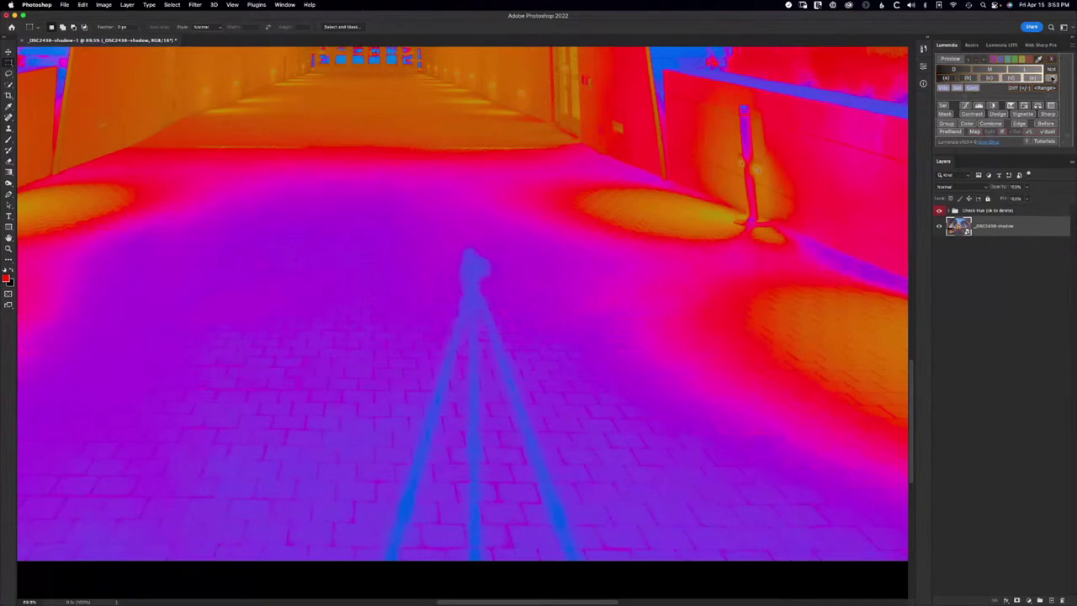
left_click(1050, 59)
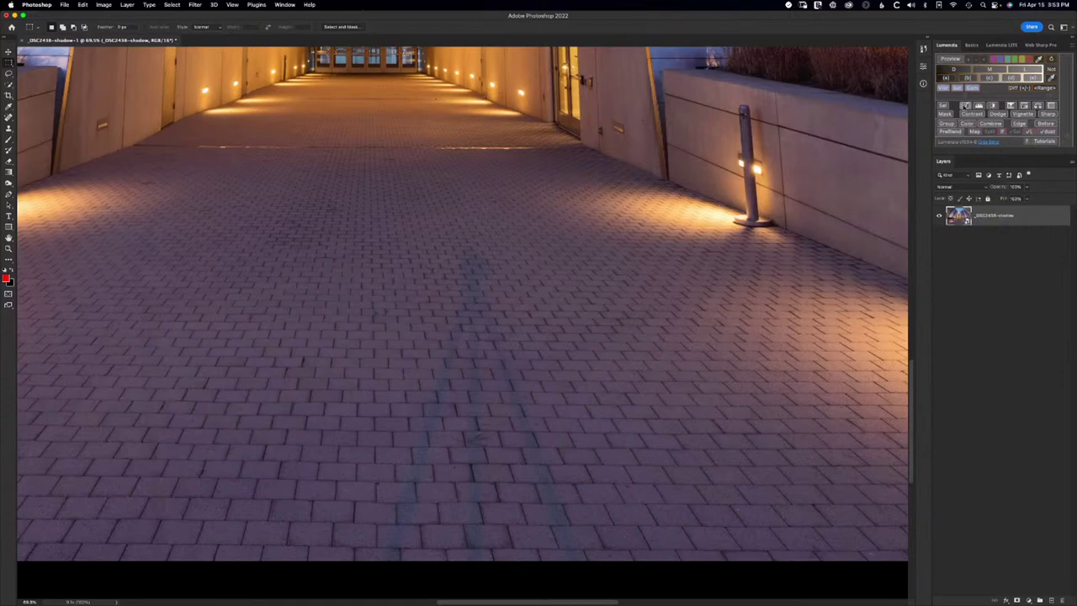
Add a Curves adjustment layer and a Solid Color fill layer, keeping the default red fill
left_click(965, 106)
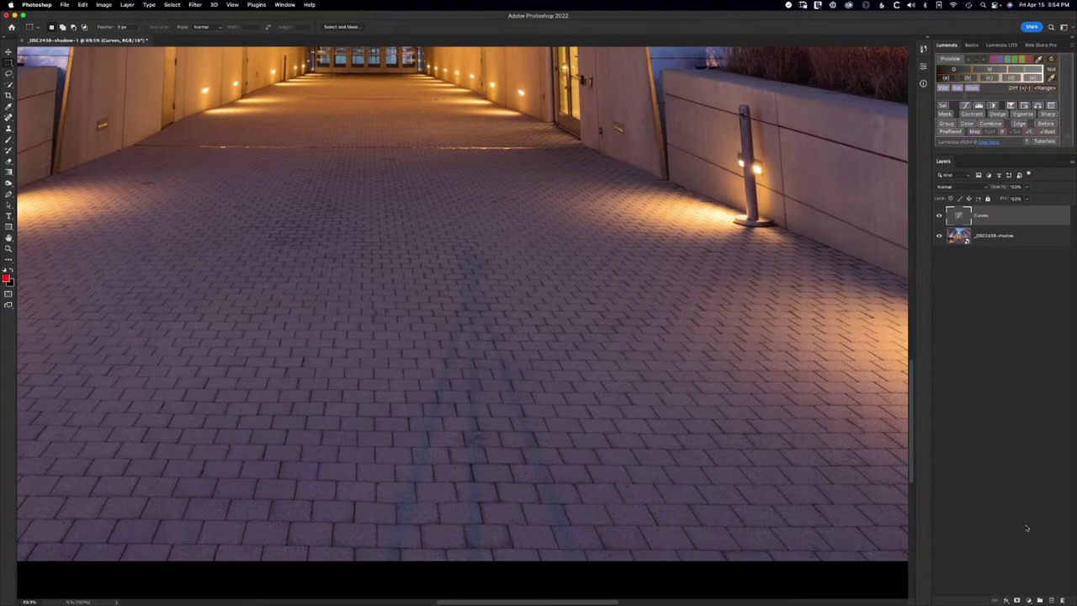
left_click(1028, 600)
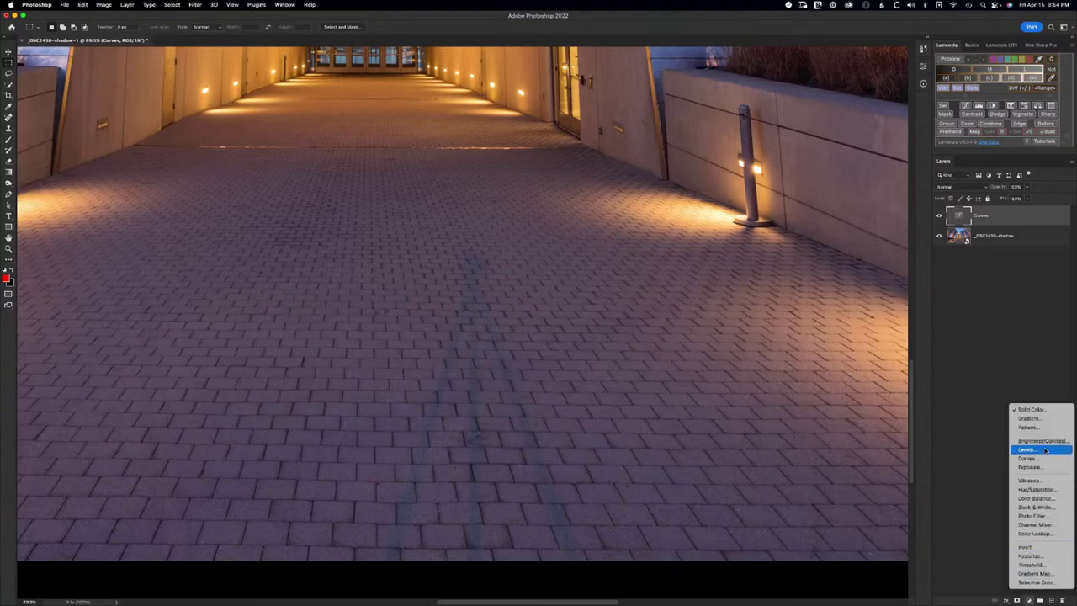
left_click(1046, 411)
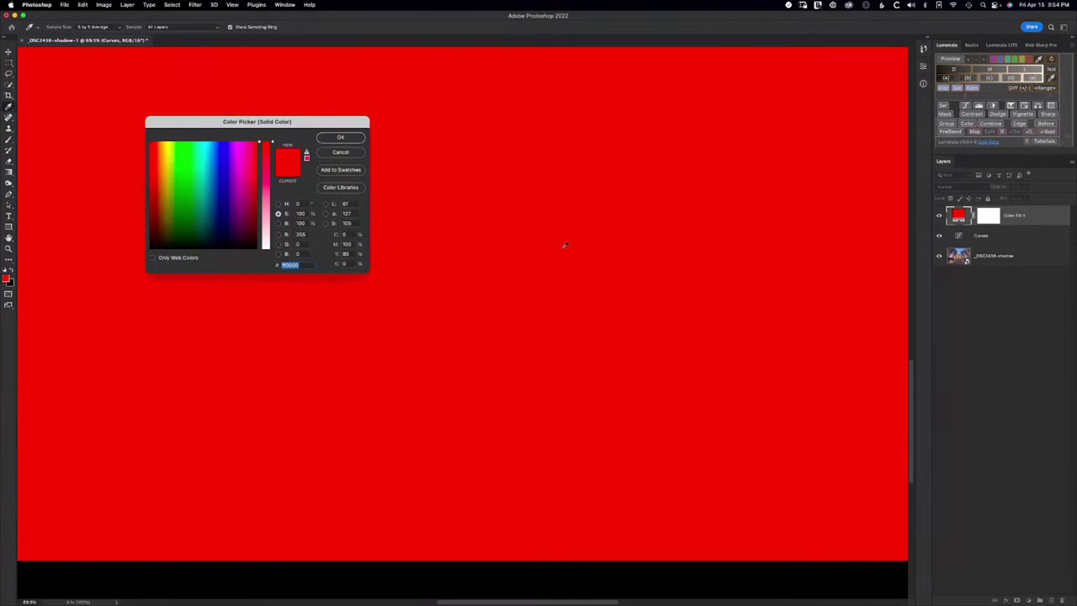
left_click(339, 137)
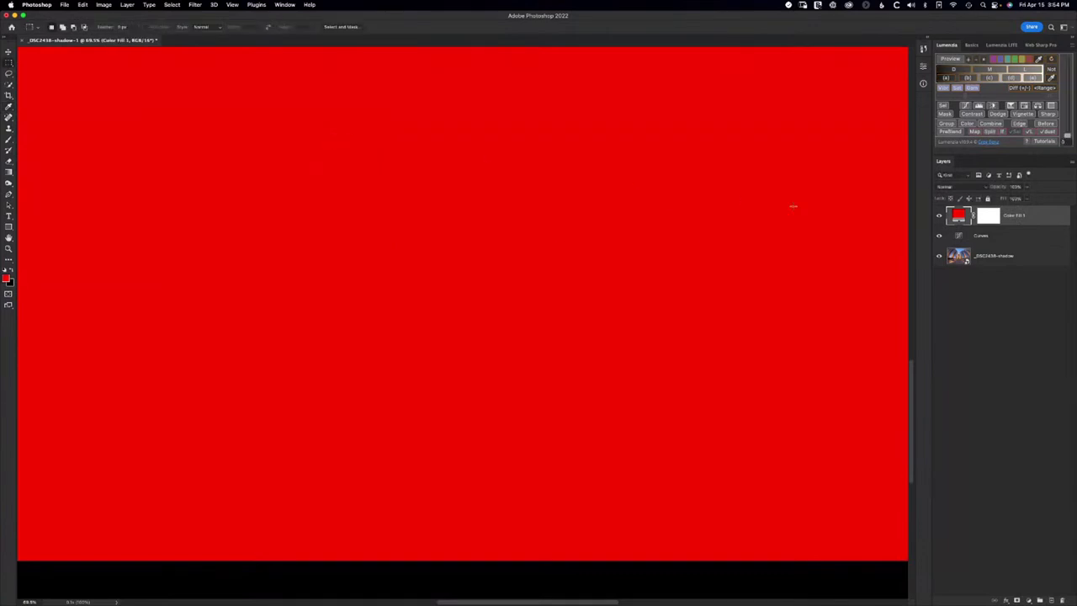
Resample the fill colour from the pavement's purple-grey
left_click(940, 217)
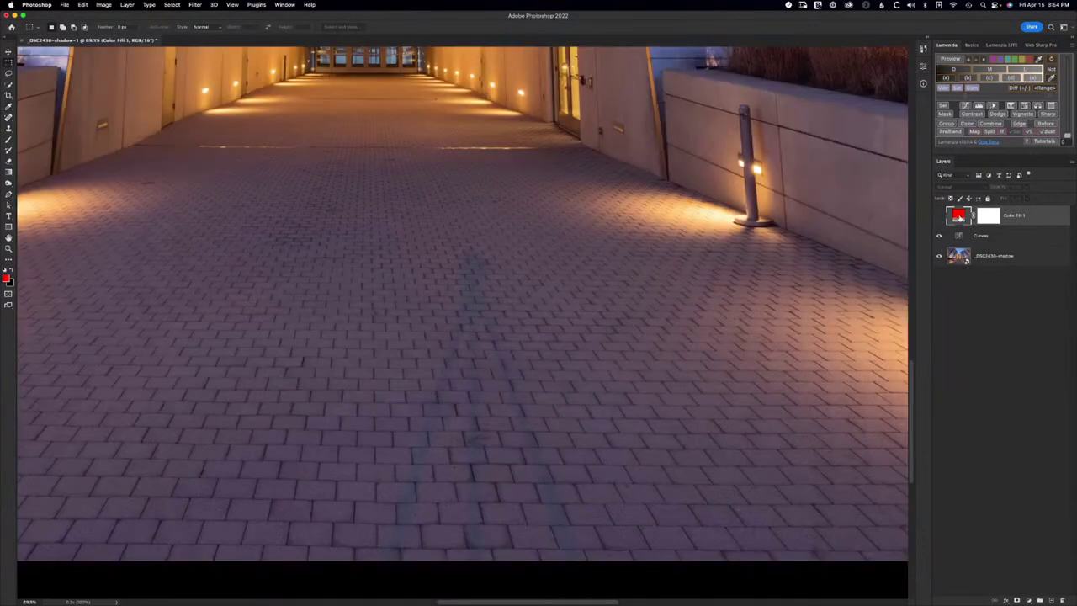
double_click(959, 216)
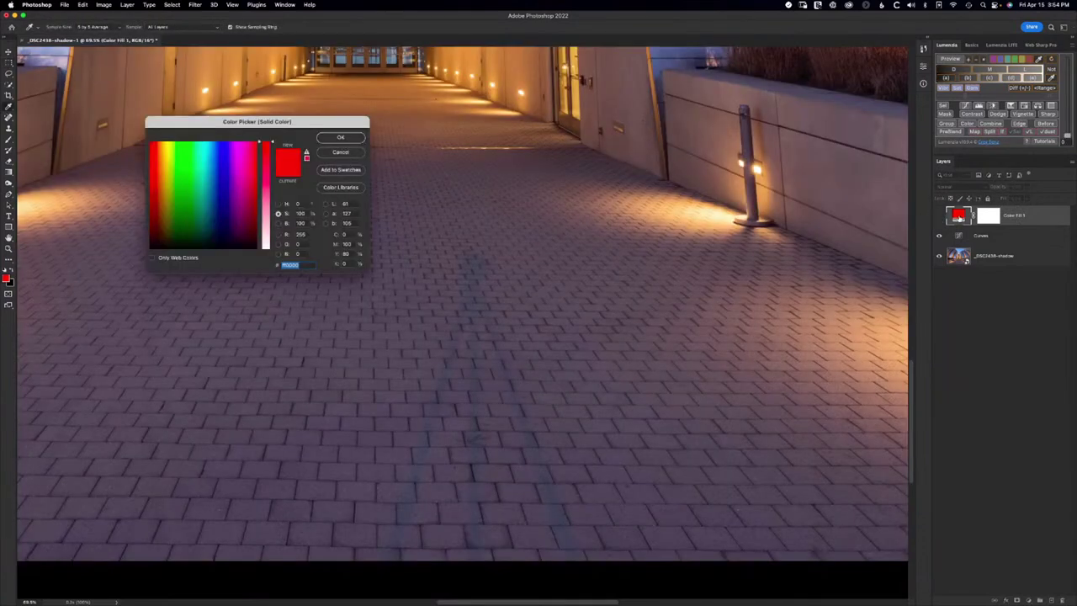
left_click(511, 319)
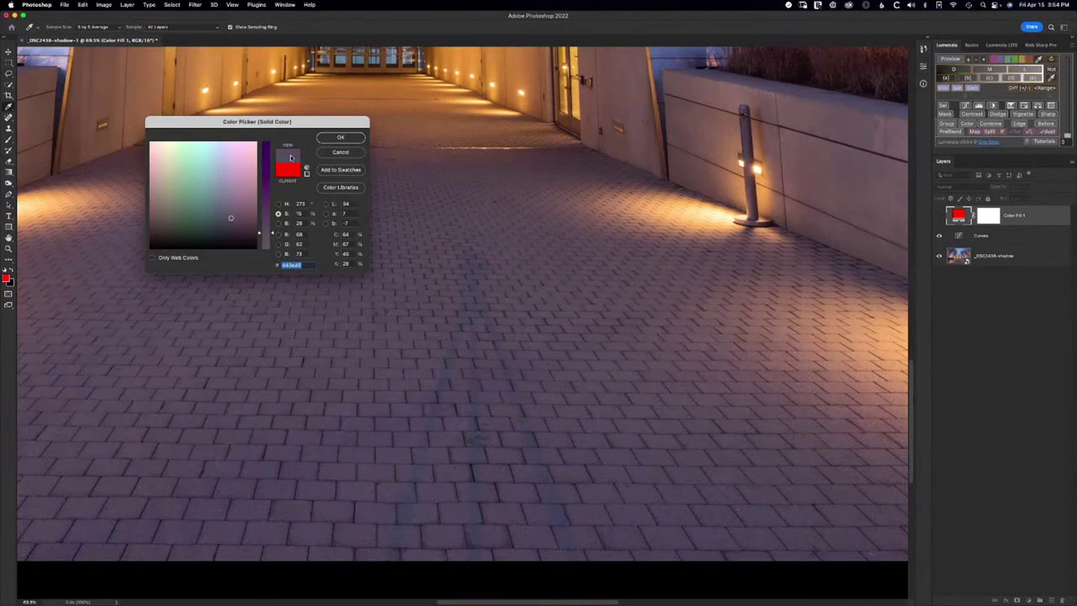
left_click(330, 138)
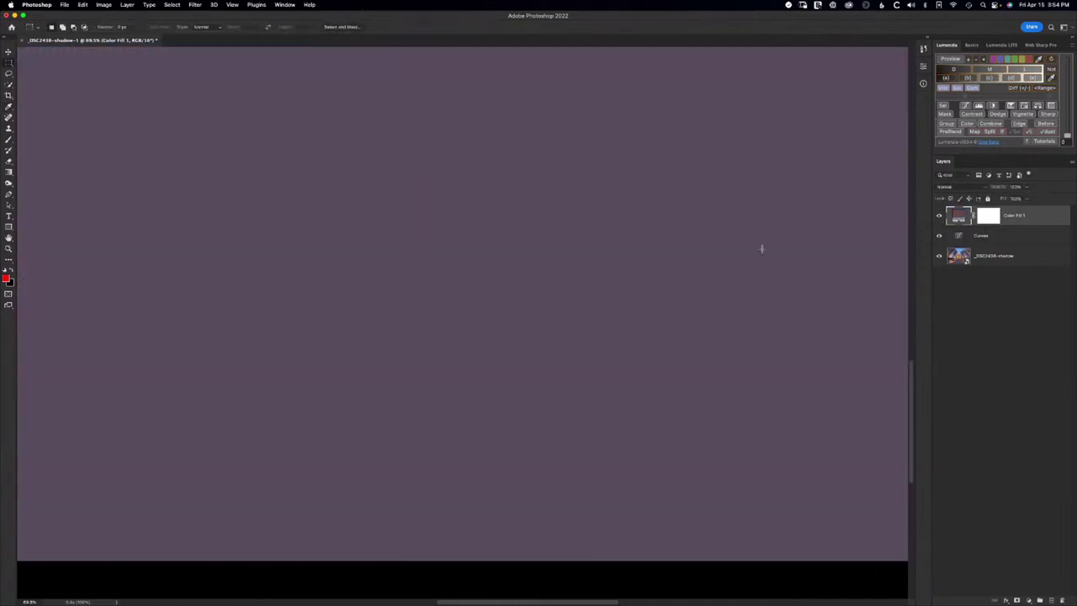
Show the purple fill layer and set its blend mode to Color
left_click(938, 215)
left_click(953, 187)
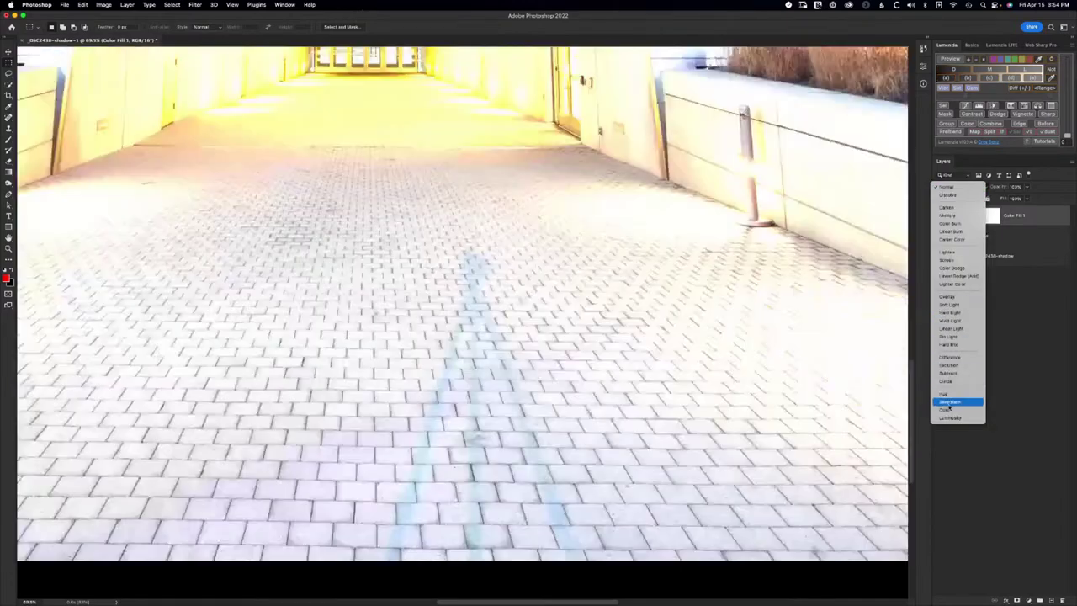
left_click(948, 410)
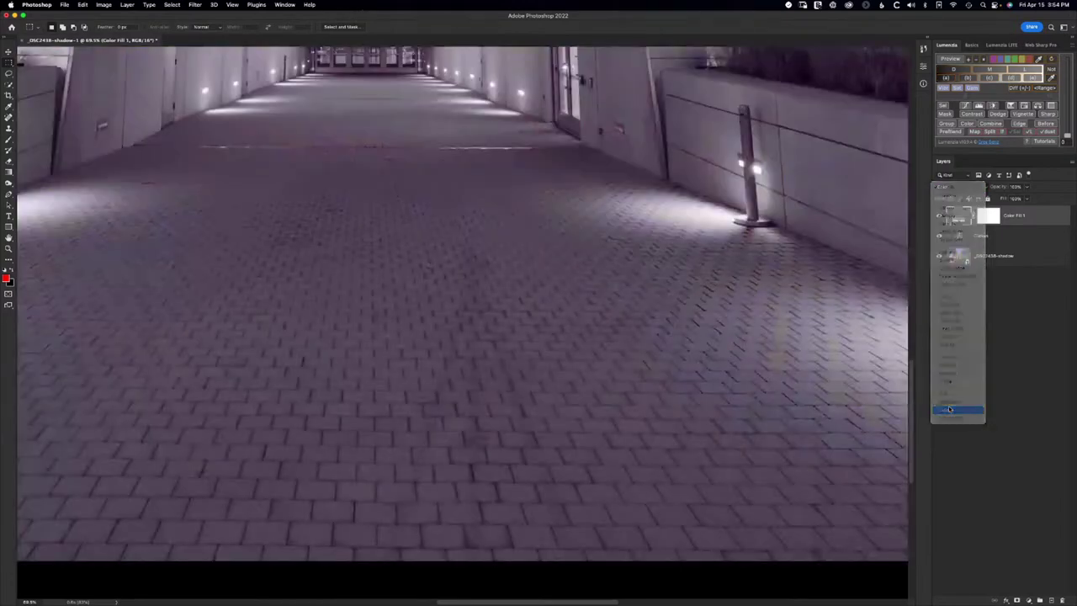
Compare the Color Fill 1 tint on and off, leave it hidden, and select Curves
left_click(939, 216)
left_click(938, 216)
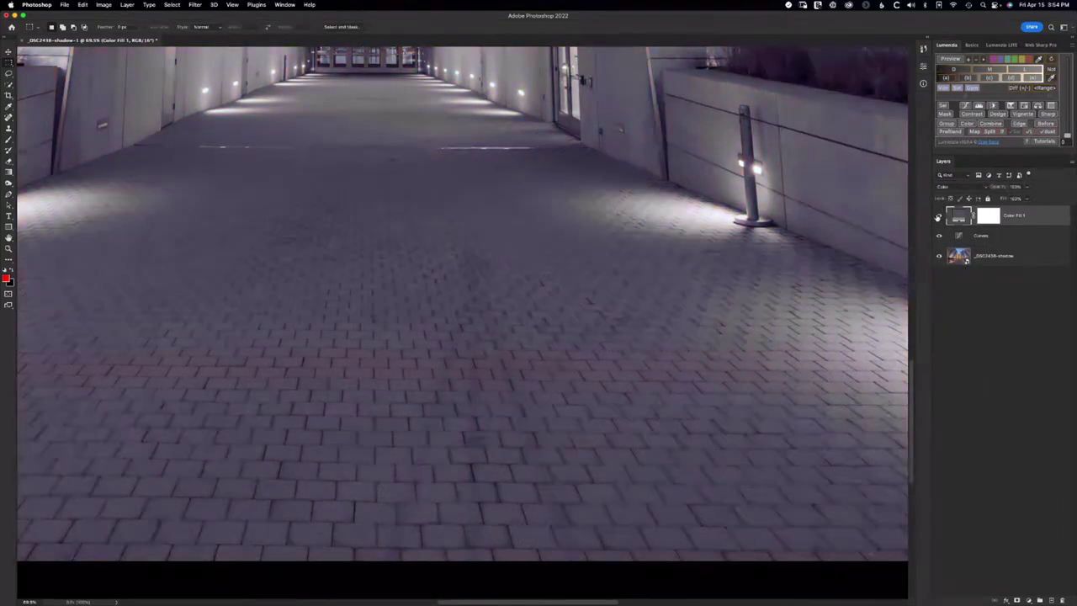
left_click(939, 216)
left_click(938, 216)
left_click(940, 217)
left_click(961, 236)
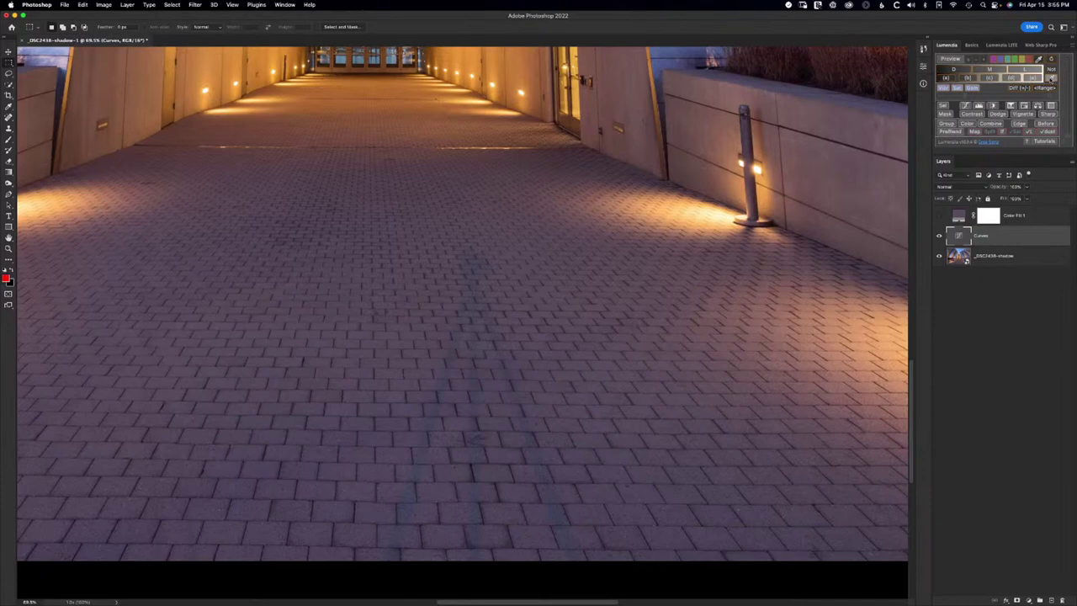
Build a Lumenzia colour-range luminosity preview from the pavement's sampled dark purple
left_click(1050, 77)
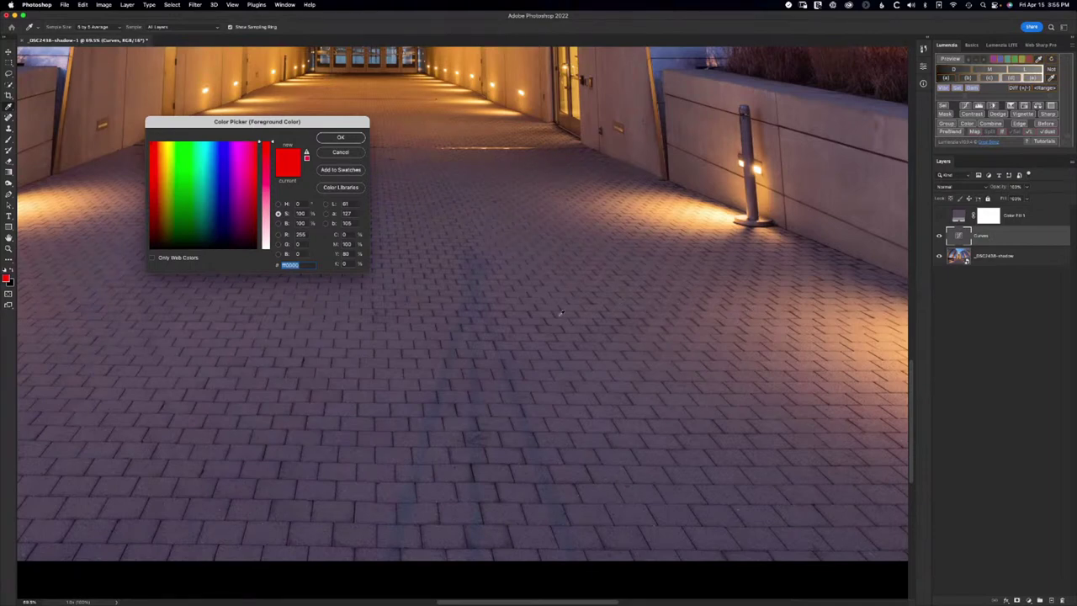
left_click(476, 351)
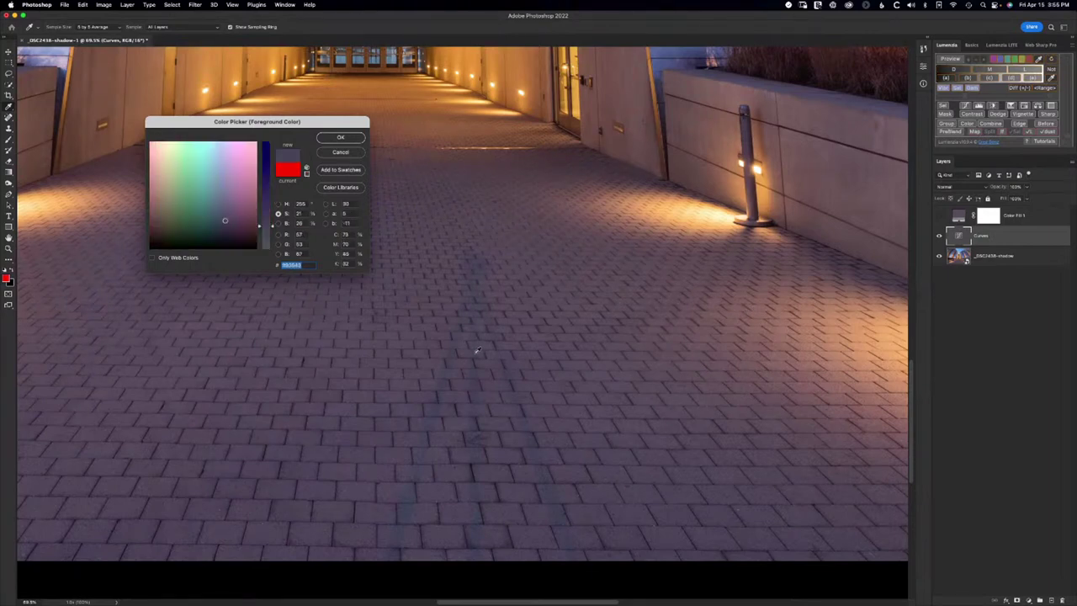
left_click(354, 140)
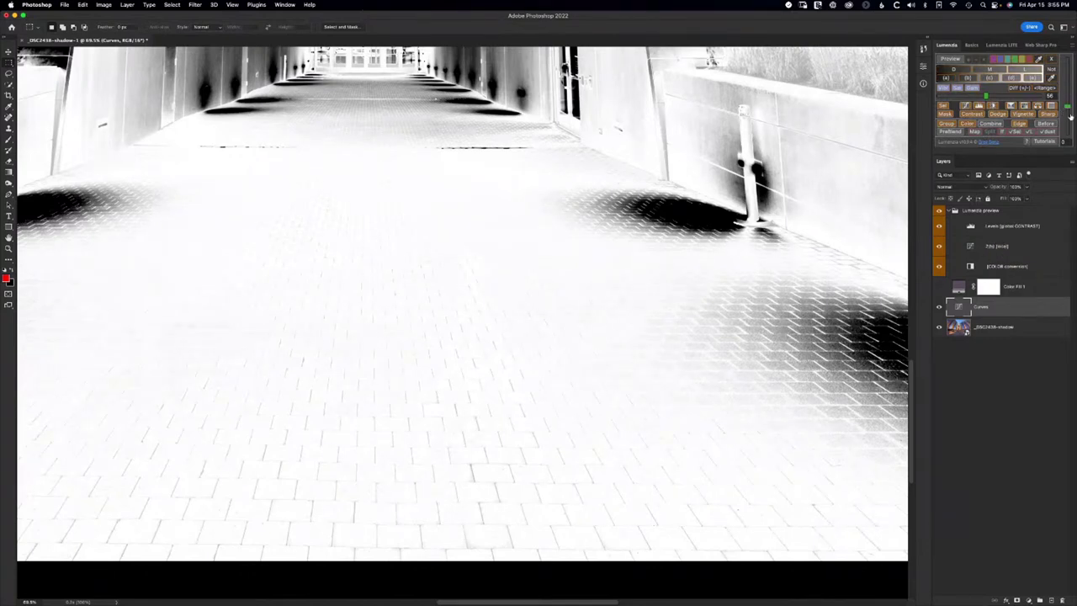
Drag Lumenzia's right-edge range slider to about -45, comparing the preview against the photo
left_click_drag(1069, 116, 1067, 135)
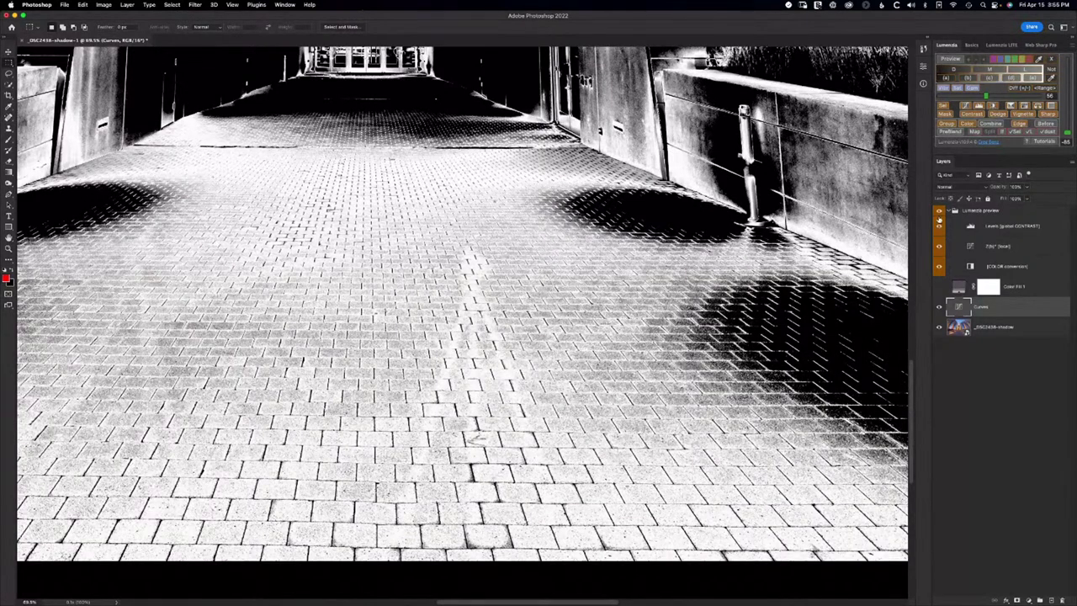
left_click(940, 214)
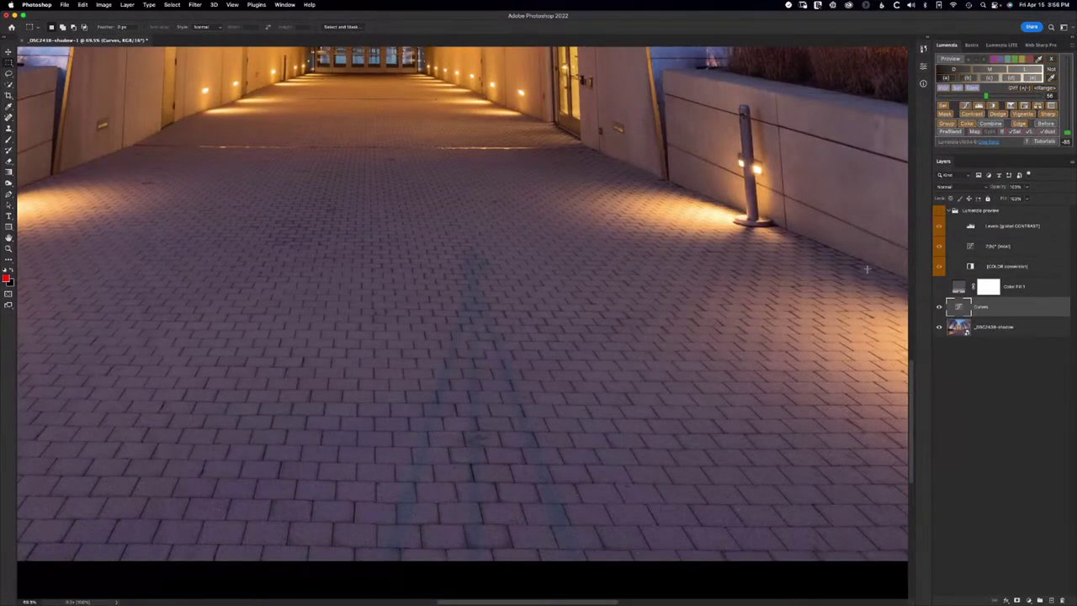
left_click(940, 213)
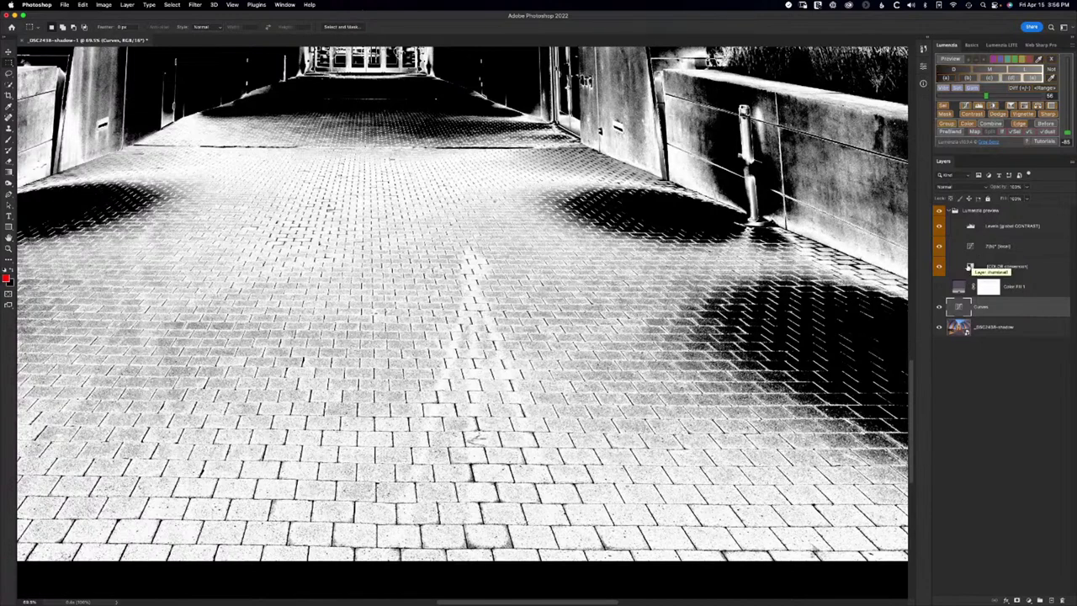
Raise the preview's Black & White Magentas to 200 and Blues slightly, then select Curves
double_click(969, 267)
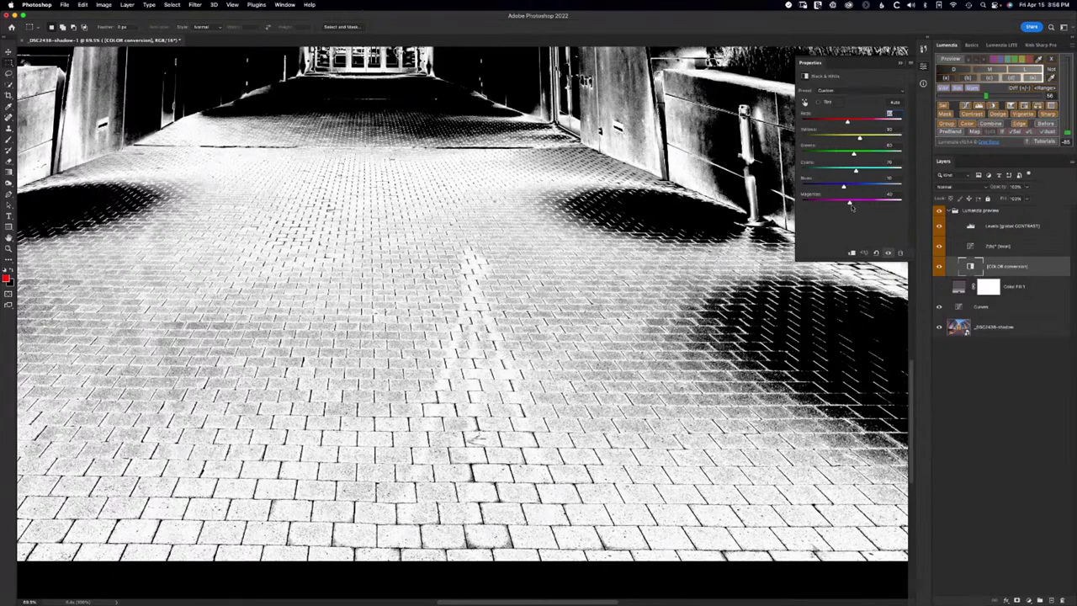
left_click_drag(849, 202, 917, 204)
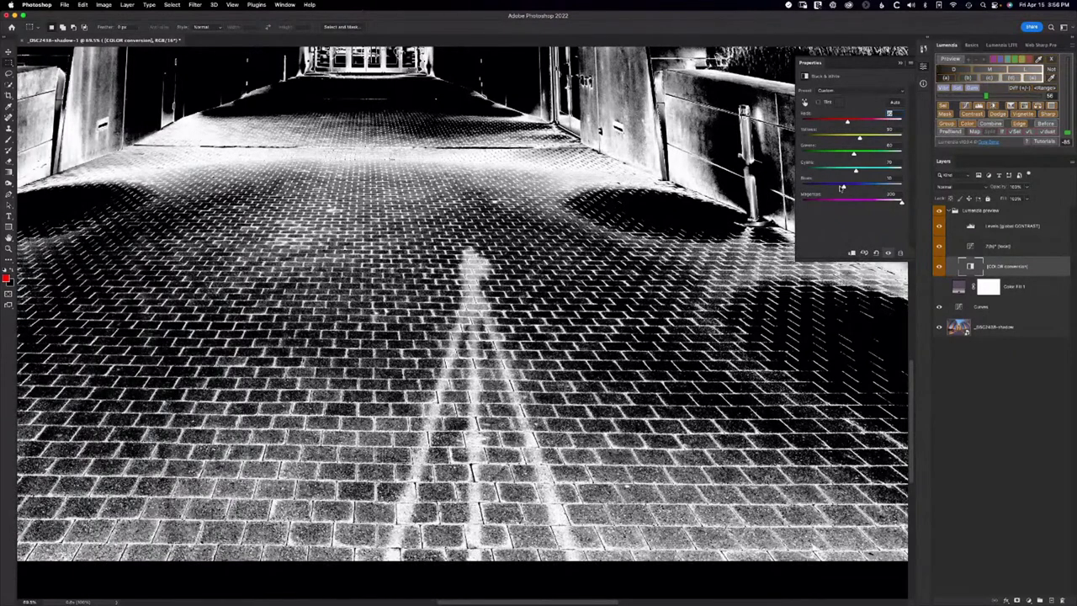
left_click_drag(843, 186, 901, 202)
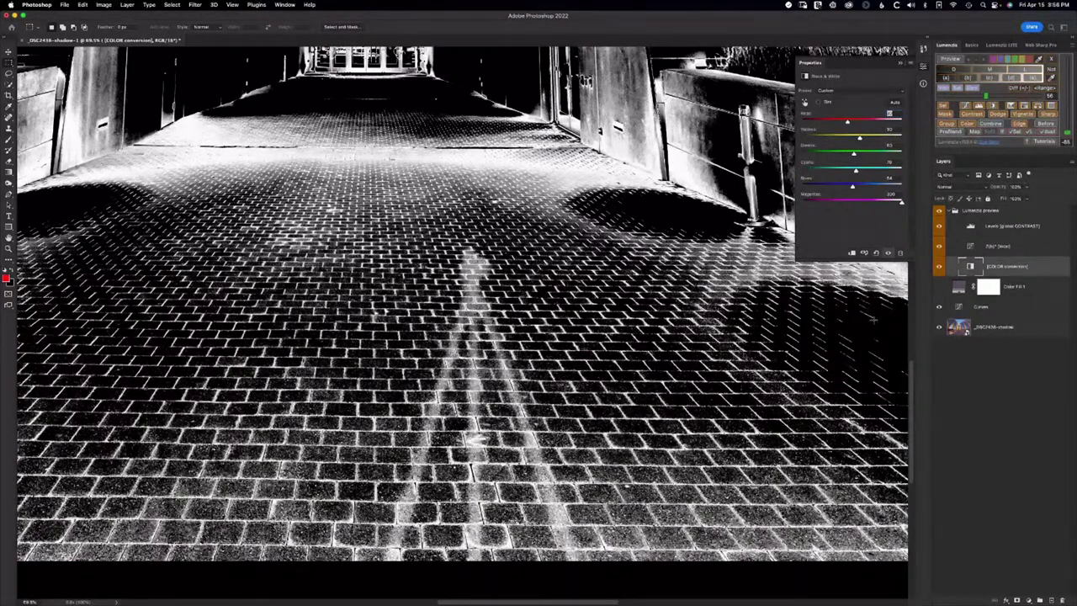
left_click(984, 308)
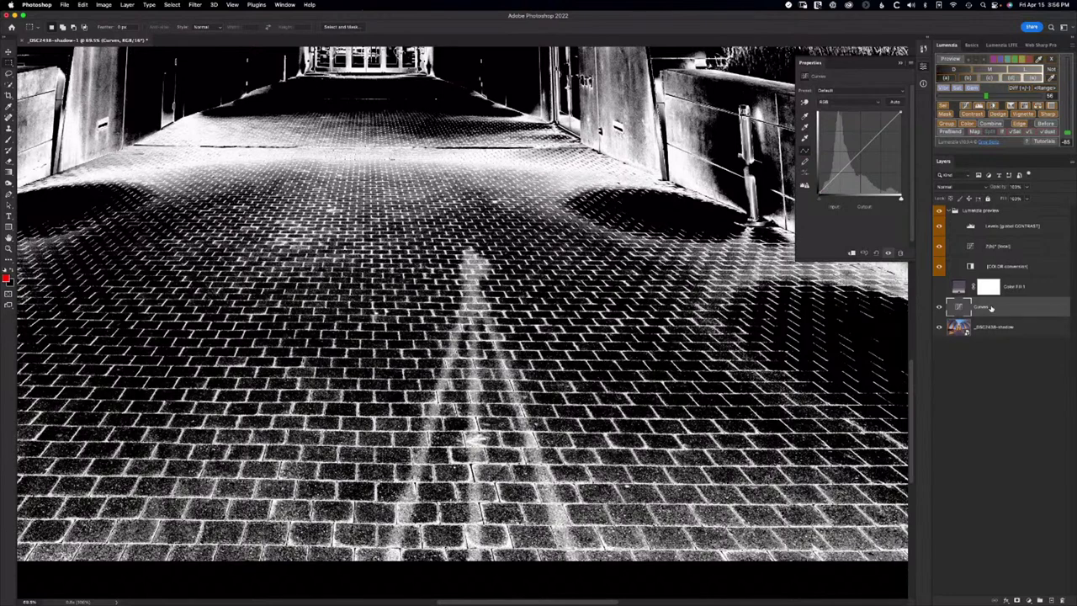
Apply the Lumenzia preview as a mask on Curves, inspect the mask, then target the adjustment
left_click(947, 113)
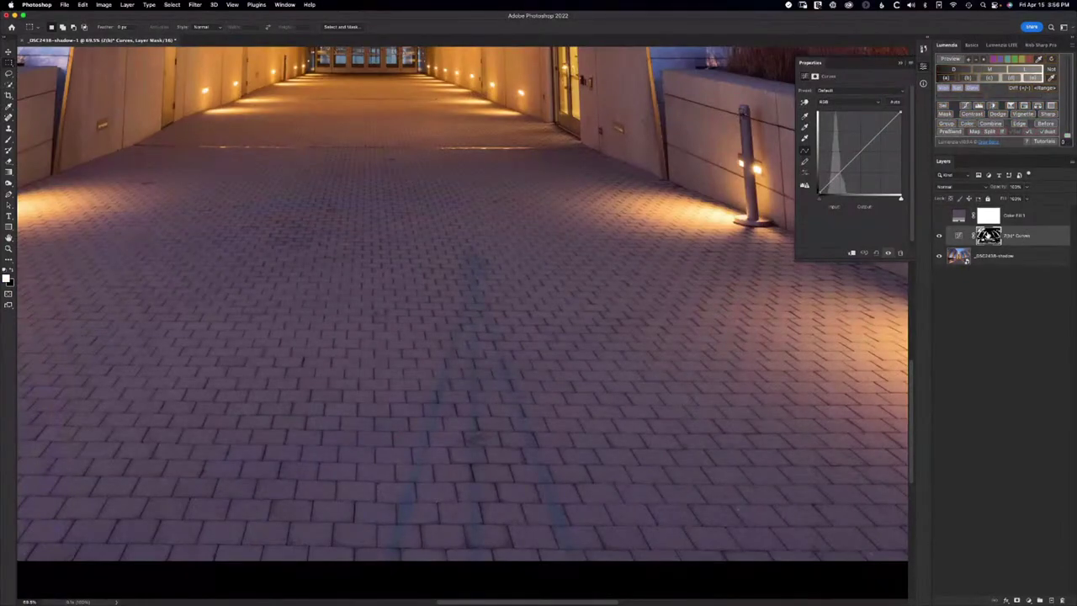
left_click(990, 238, "alt")
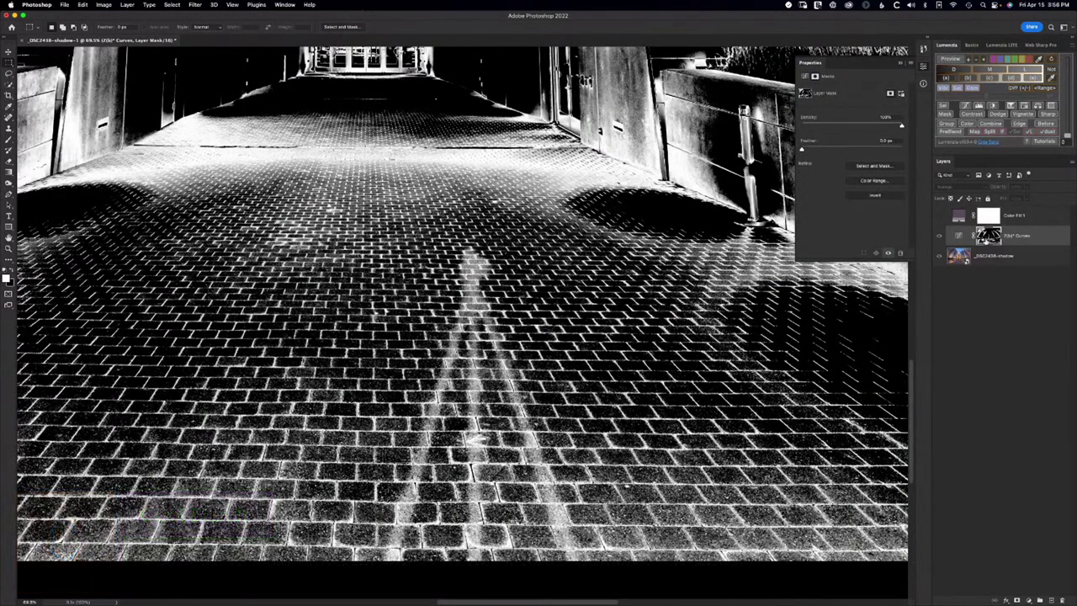
left_click(986, 239, "alt")
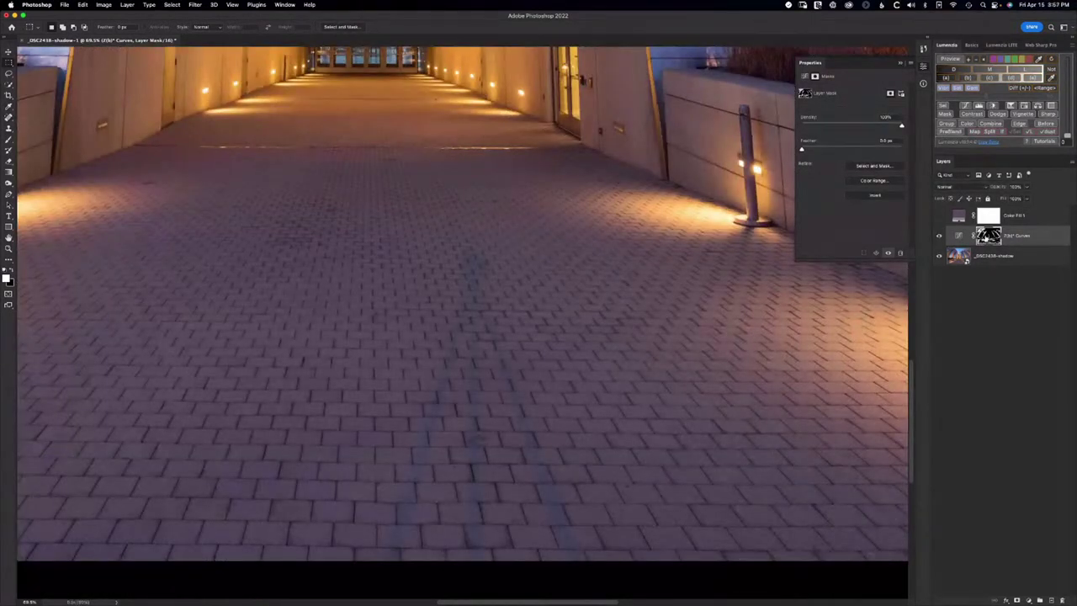
left_click(960, 238)
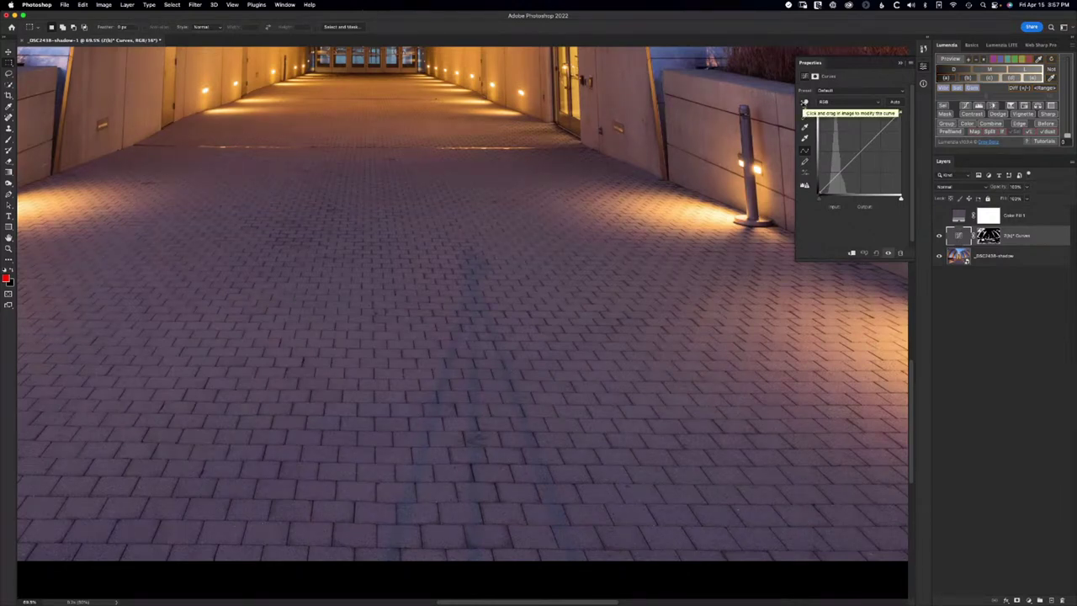
Lift the Curves point at the paving tone slightly, show Color Fill 1, and view the mask
left_click(804, 101)
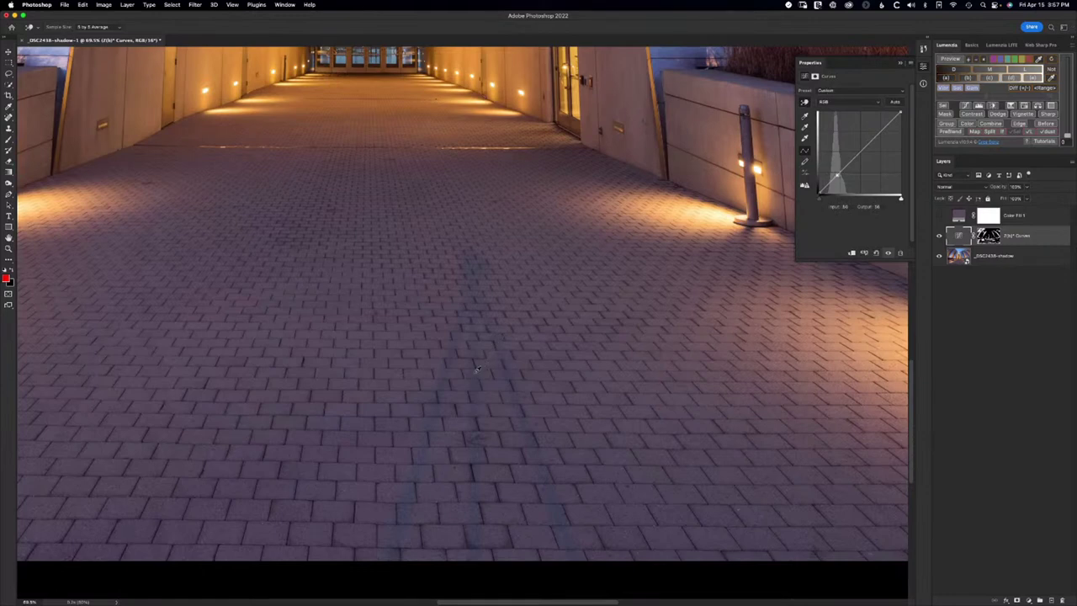
left_click_drag(476, 369, 477, 368)
key("Down")
key("Up")
key("Up")
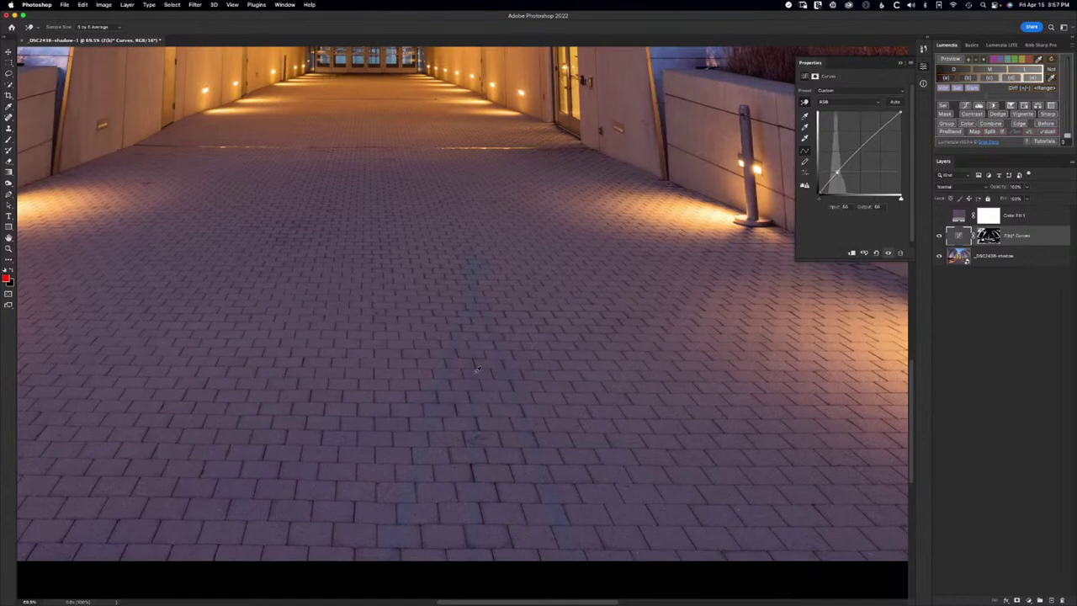
key("Up")
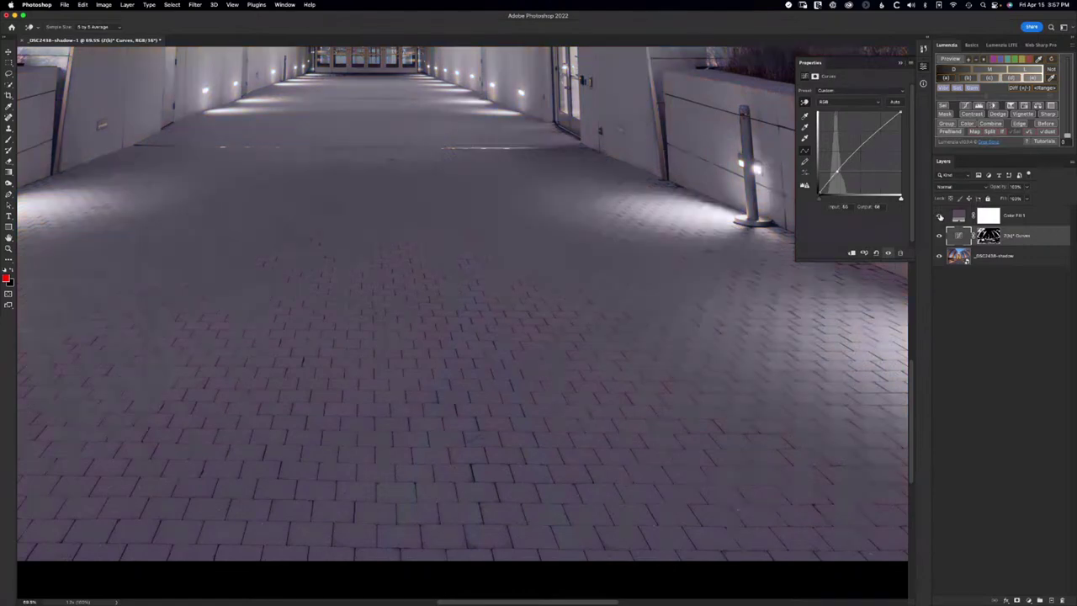
left_click(940, 217)
left_click(977, 236, "alt")
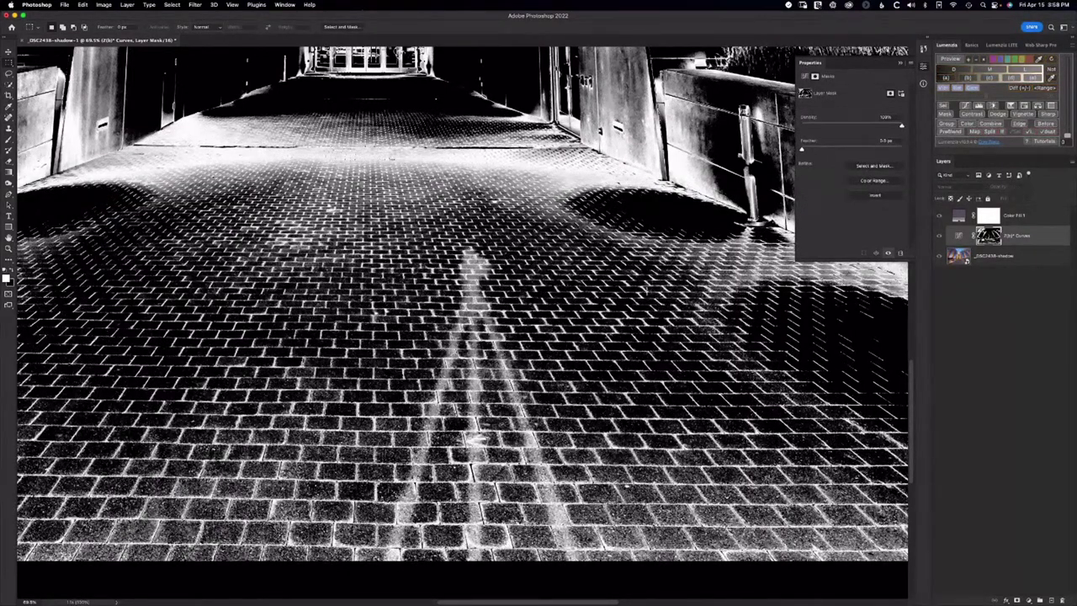
Select Color Fill 1 with Curves and group them under a black mask via Lumenzia
left_click(959, 236)
left_click(959, 220, "shift")
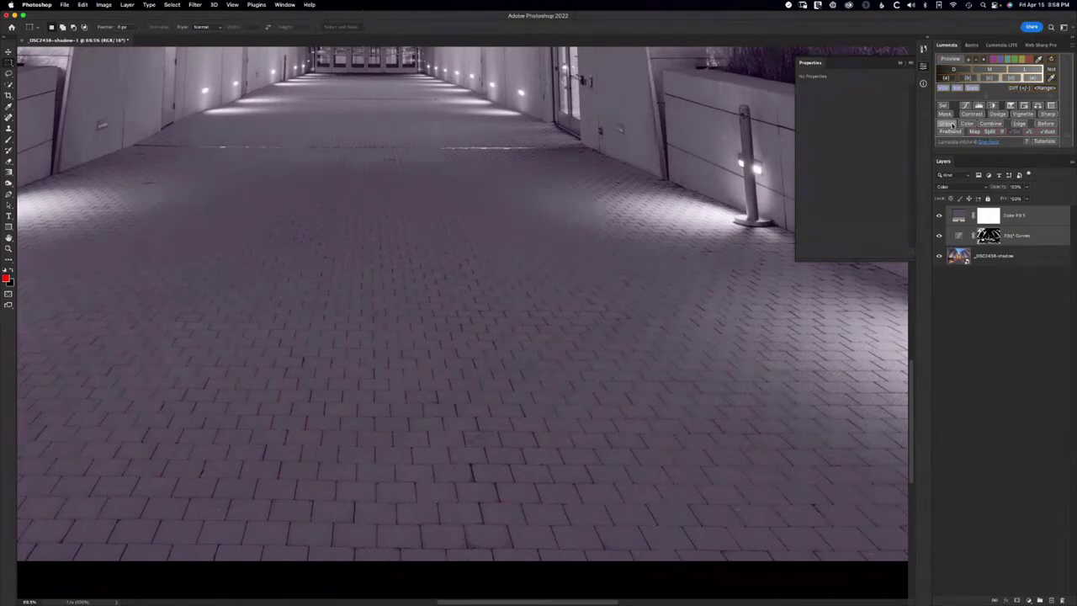
left_click(948, 123)
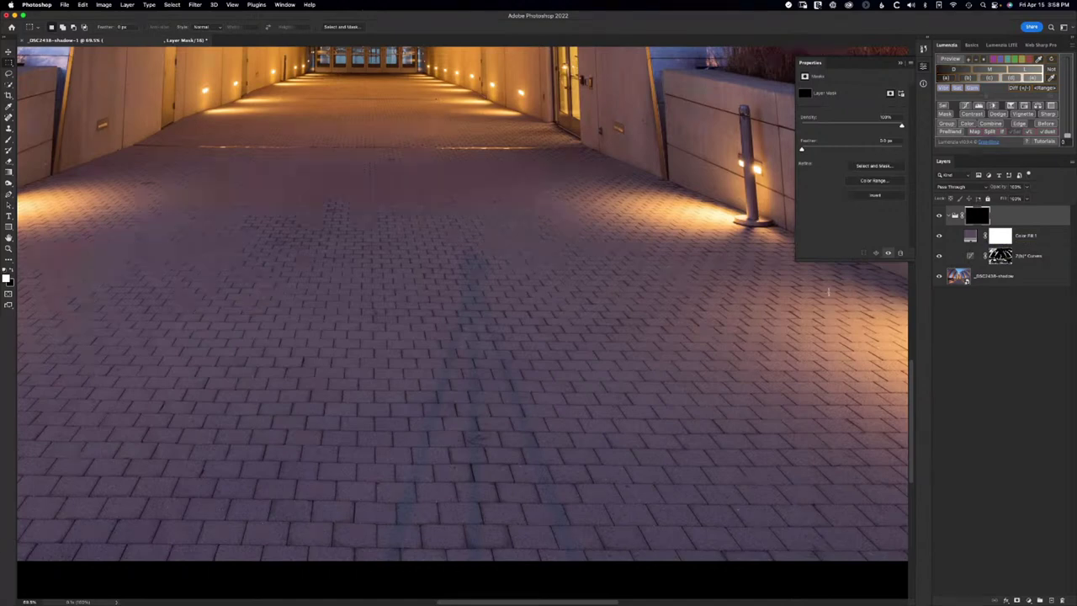
Switch to the Brush tool and reduce its size with the [ key
key("b")
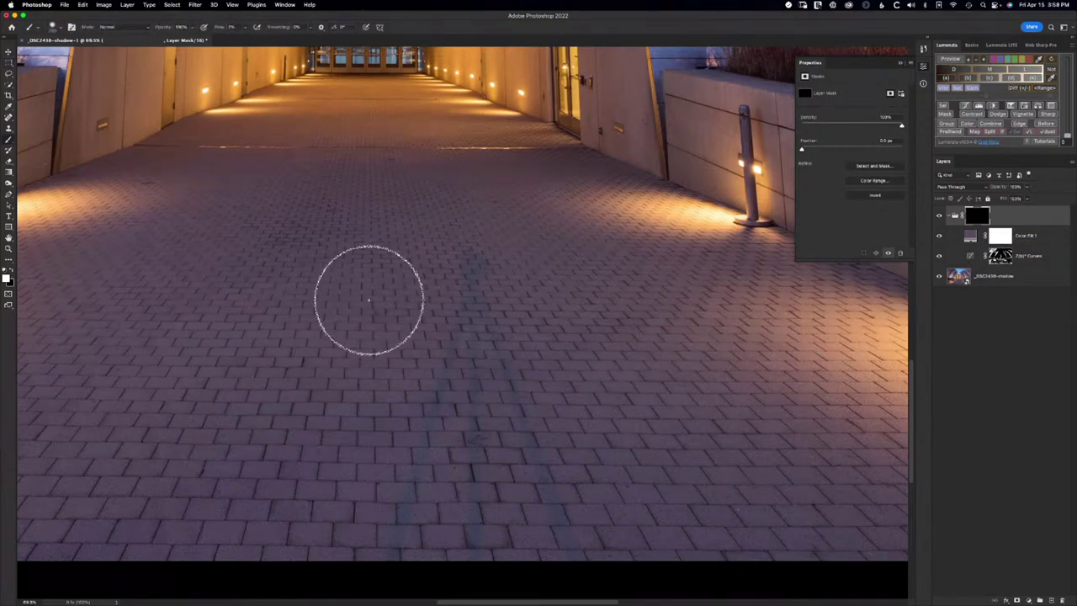
key("bracketleft")
key("bracketleft")
key("bracketleft")
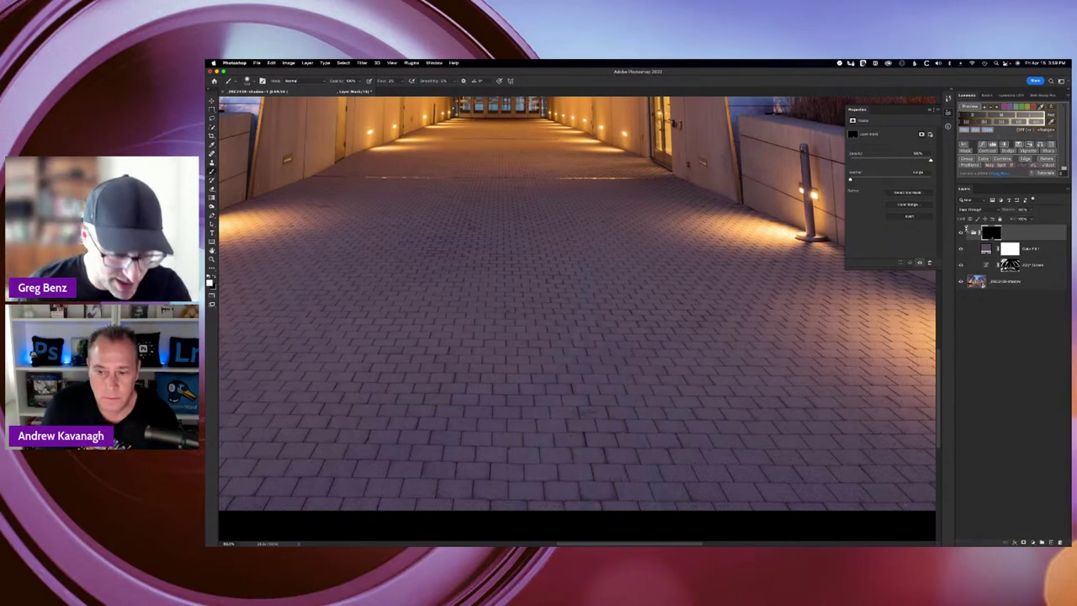
Zoom into the walkway floor and hide the masked group to compare
key("super+0")
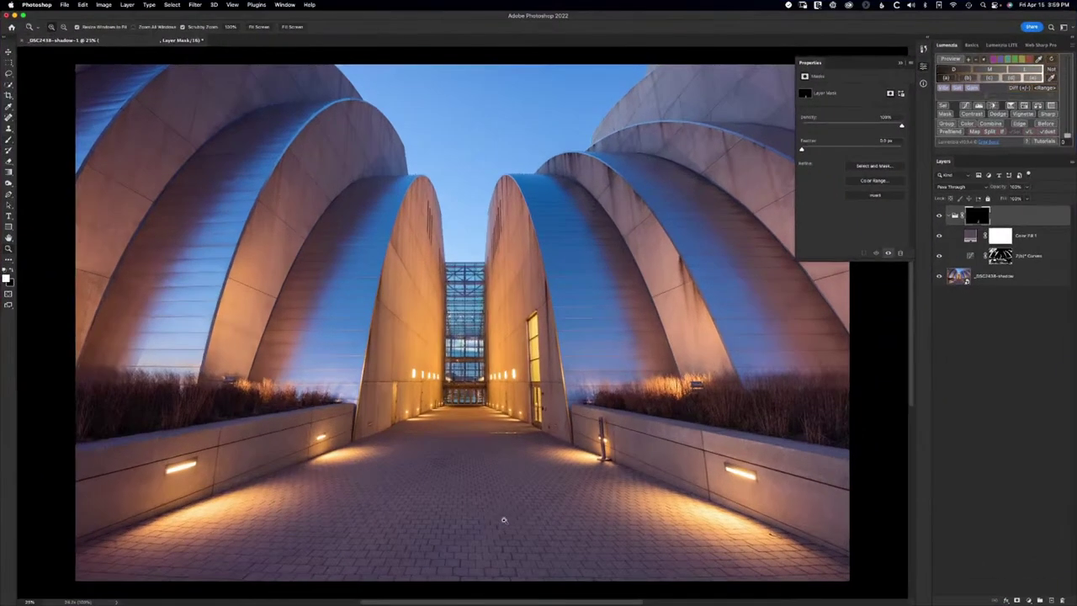
key("z")
left_click_drag(609, 480, 638, 486)
left_click_drag(539, 533, 771, 323)
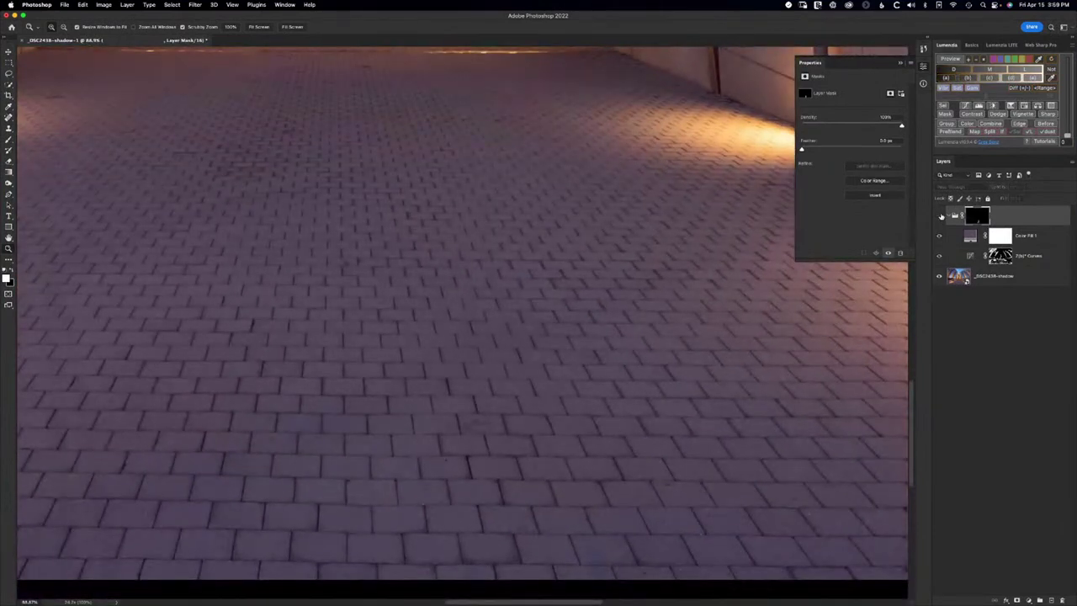
left_click(939, 215)
Fit the photo on screen and switch to the Chrome live-stream studio page
key("super+0")
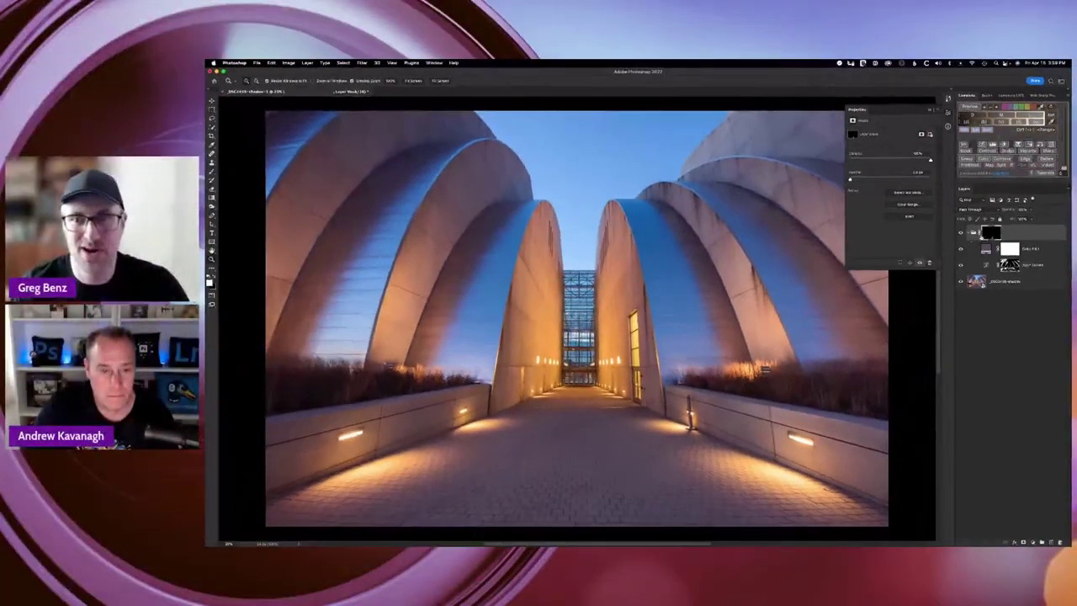
left_click(922, 66)
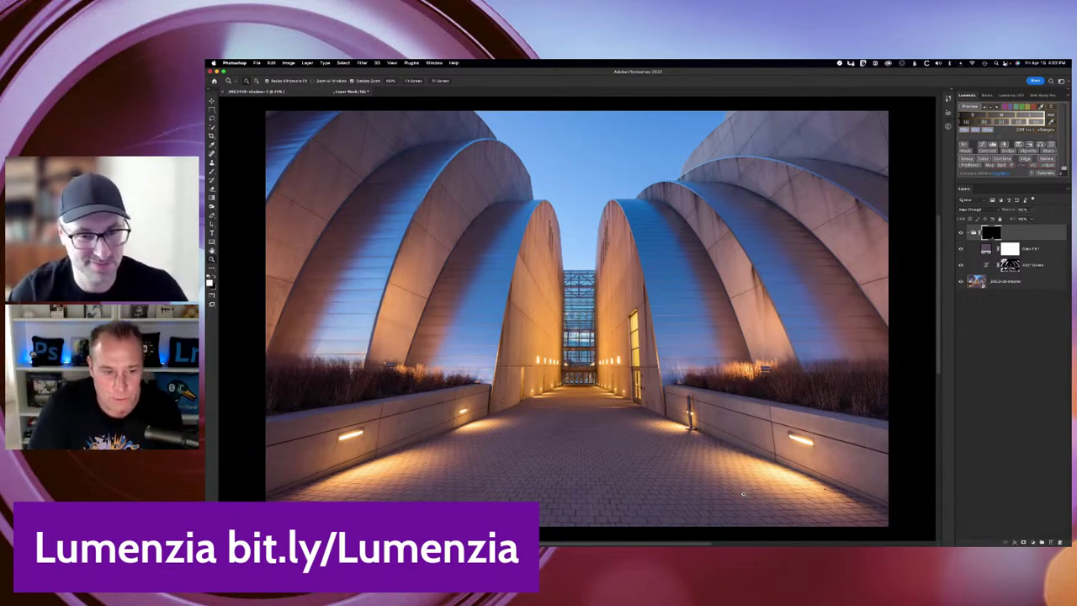
key("super+Tab")
key("super+Tab")
key("super+Tab")
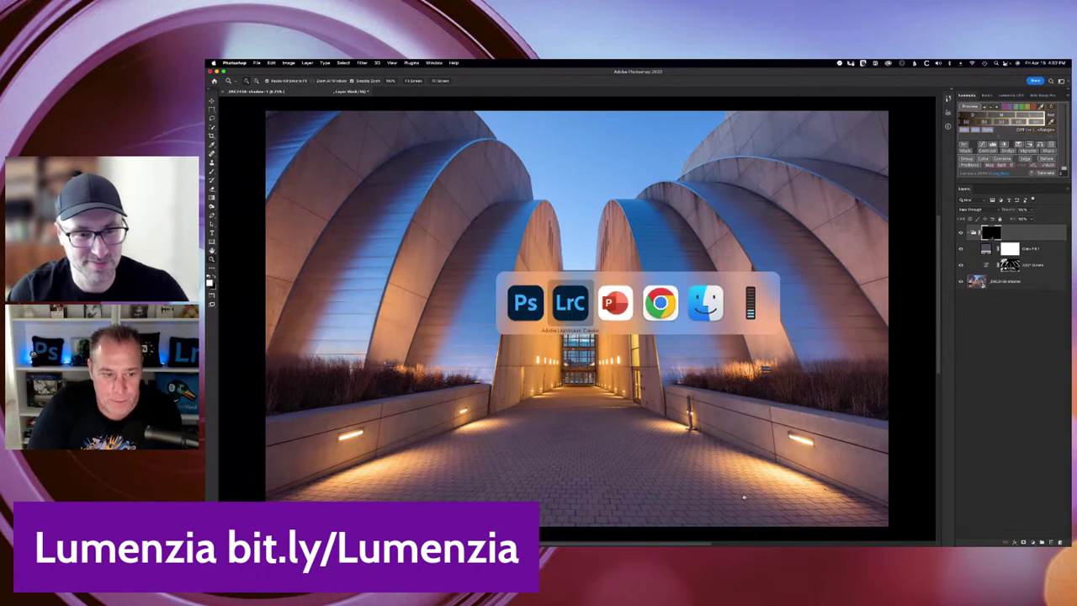